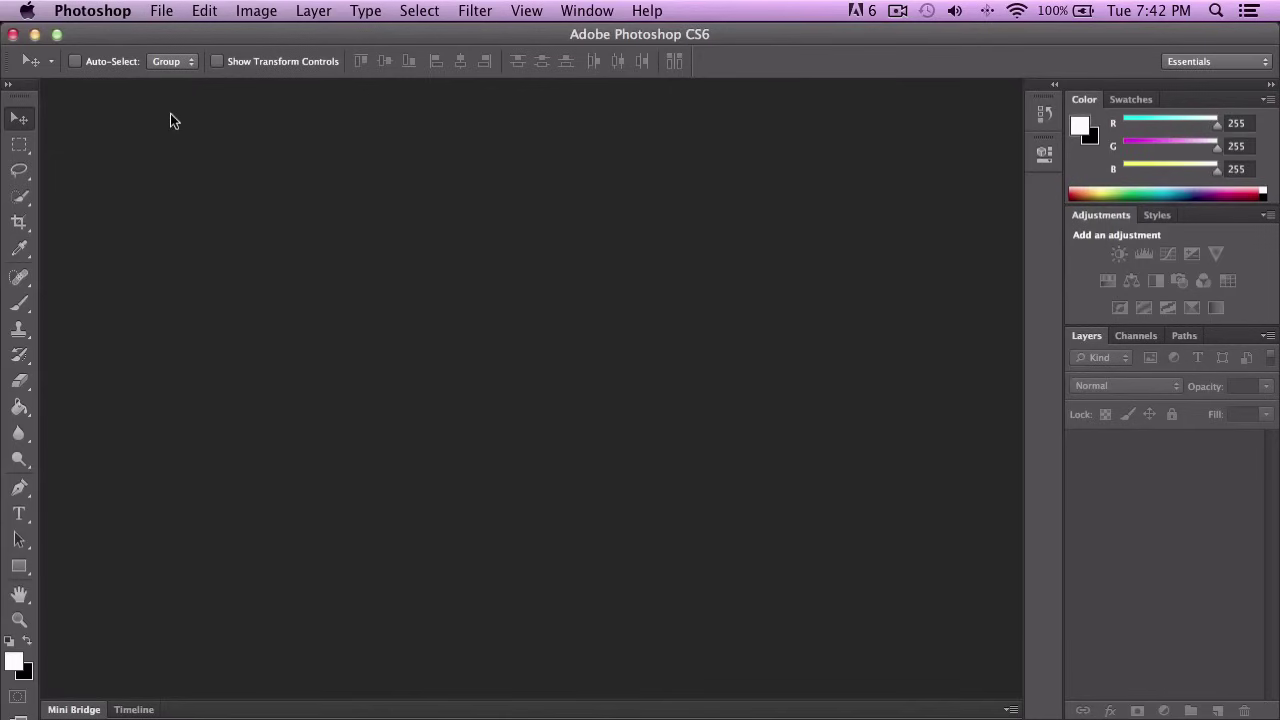
pyautogui.click(163, 11)
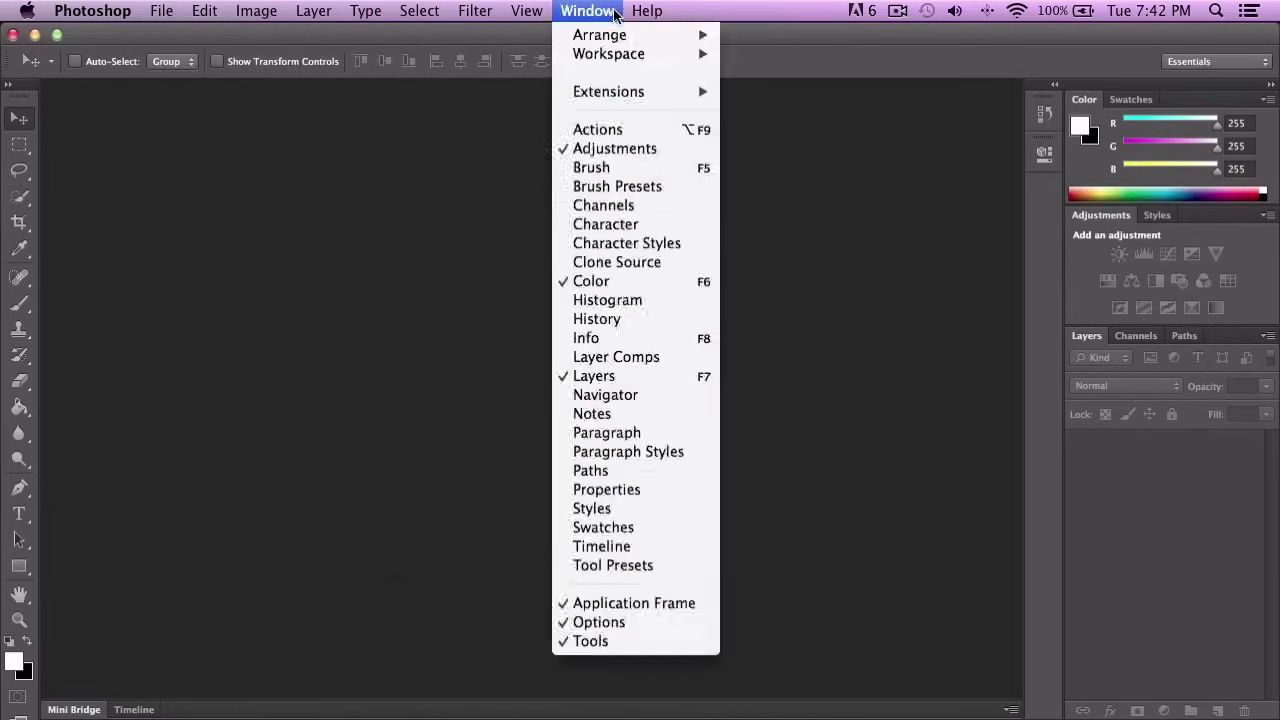
pyautogui.moveTo(525, 10)
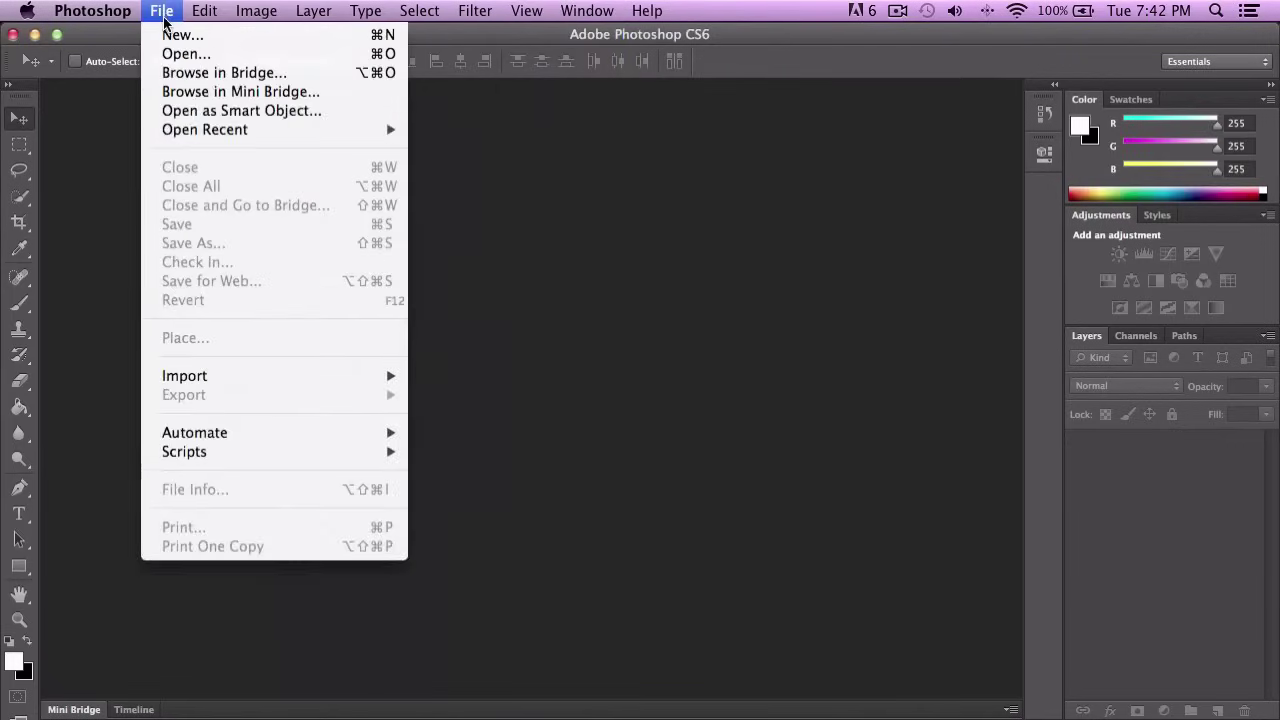
pyautogui.moveTo(226, 11)
pyautogui.moveTo(275, 10)
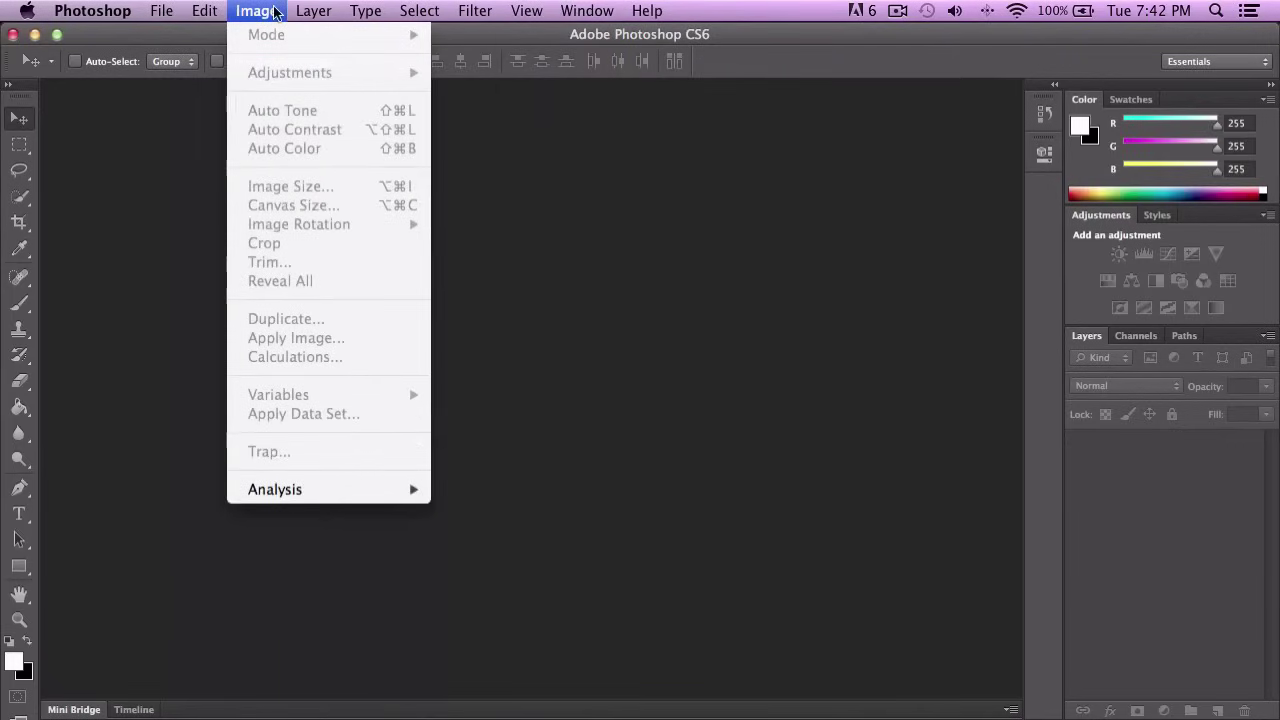
# Start opening an image file and browse to the Wallpapers HD folder inside Pictures.
pyautogui.moveTo(160, 11)
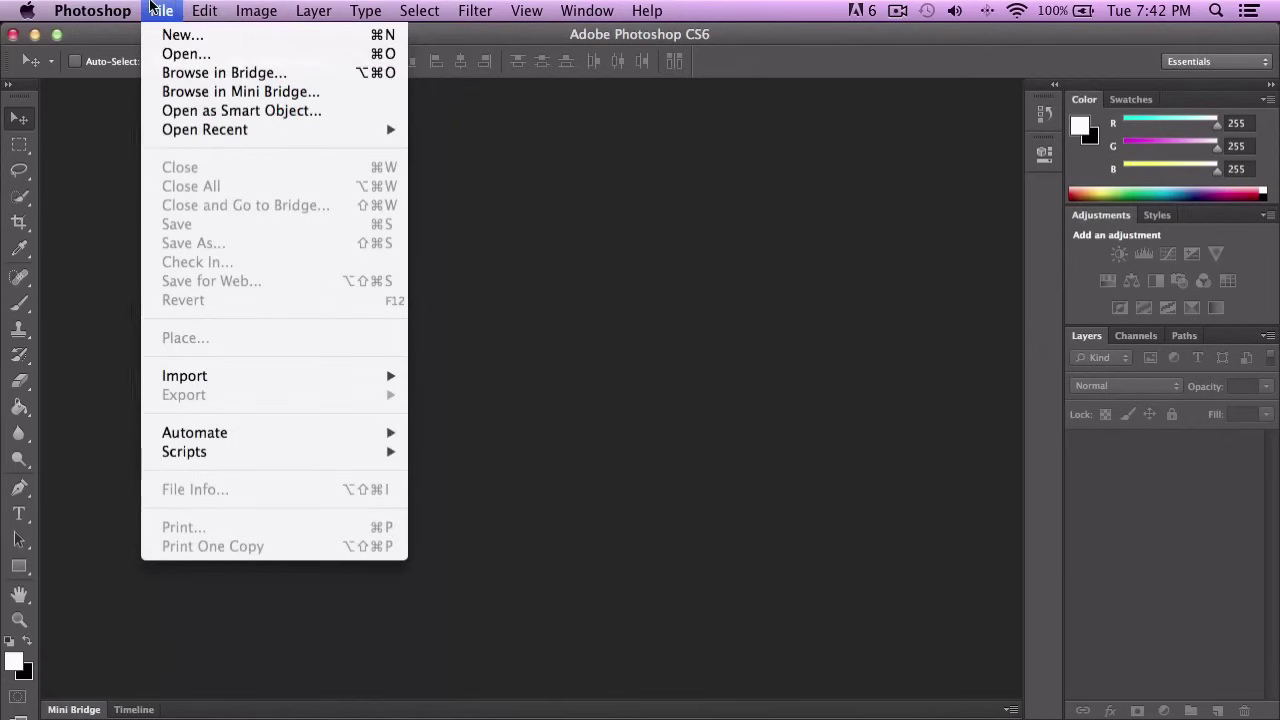
pyautogui.click(190, 55)
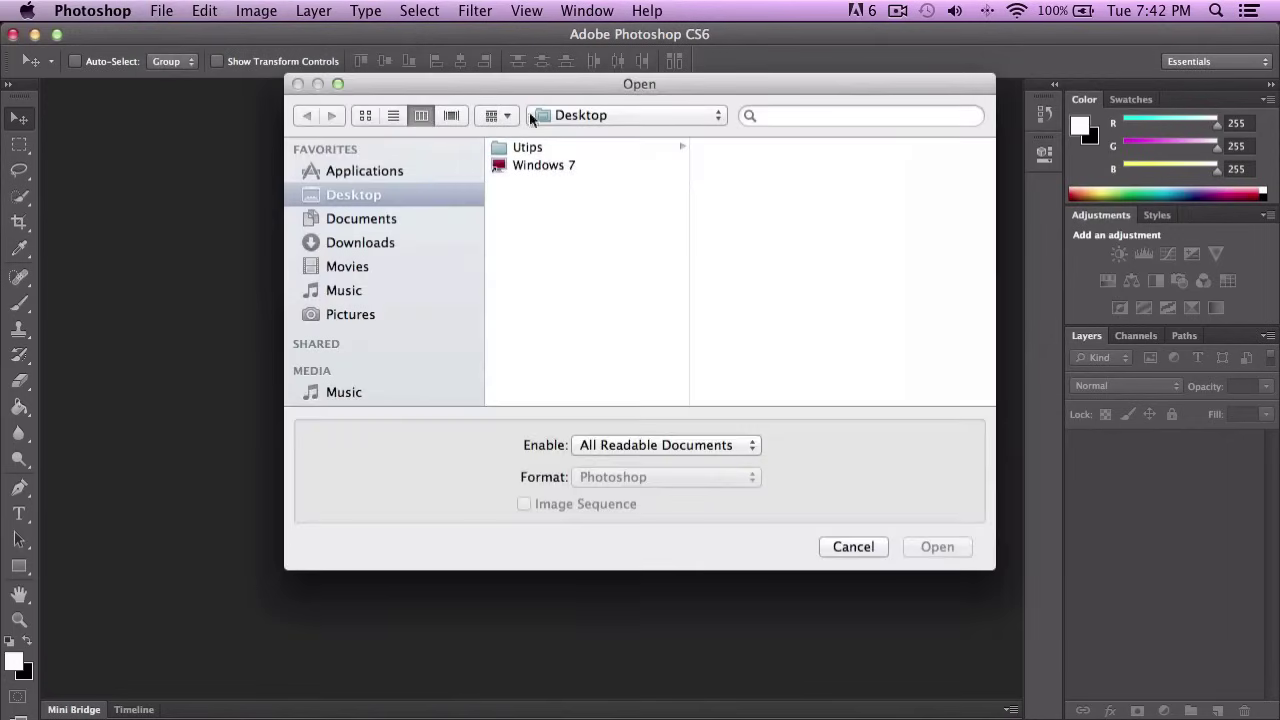
pyautogui.moveTo(515, 81); pyautogui.dragTo(490, 99)
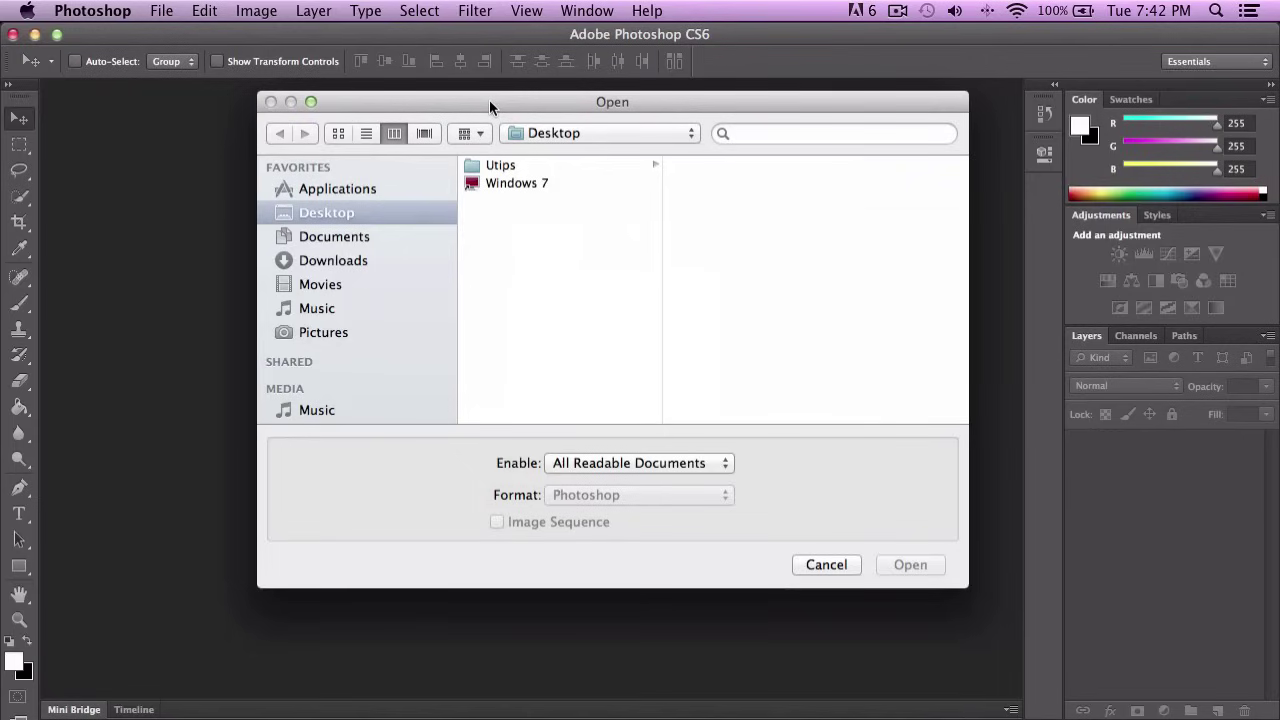
pyautogui.moveTo(614, 99); pyautogui.dragTo(609, 109)
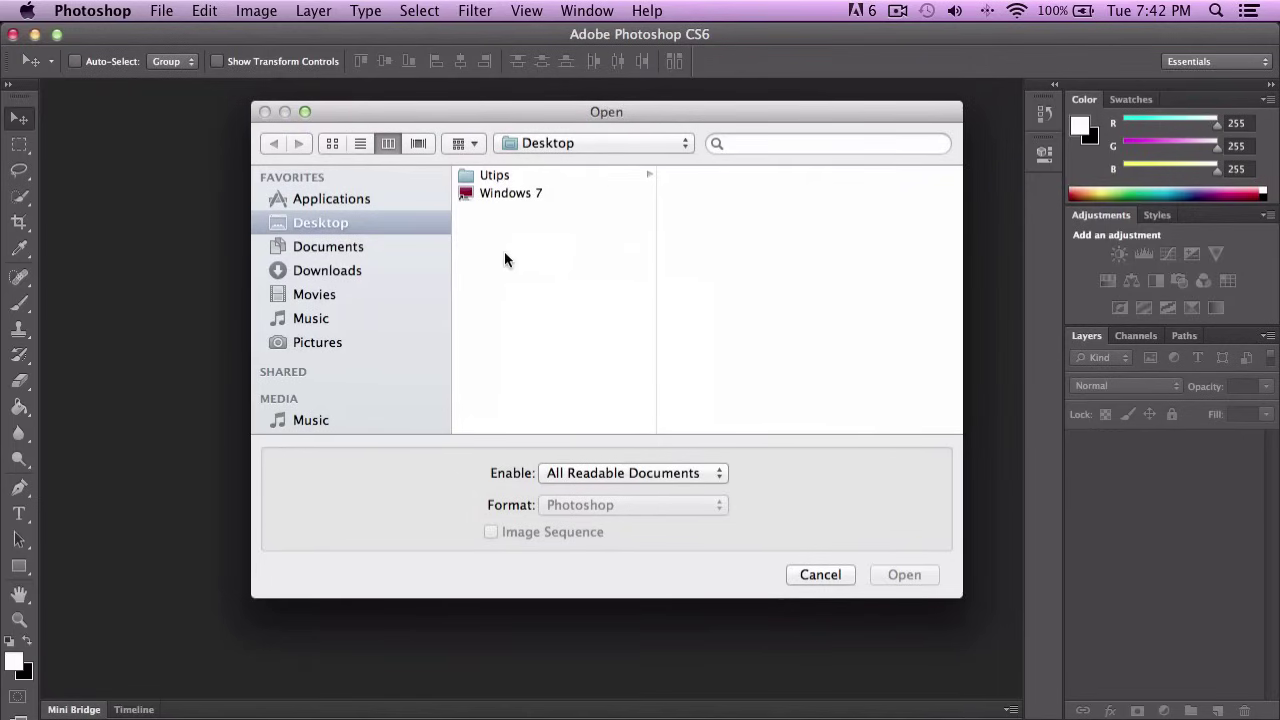
pyautogui.click(333, 342)
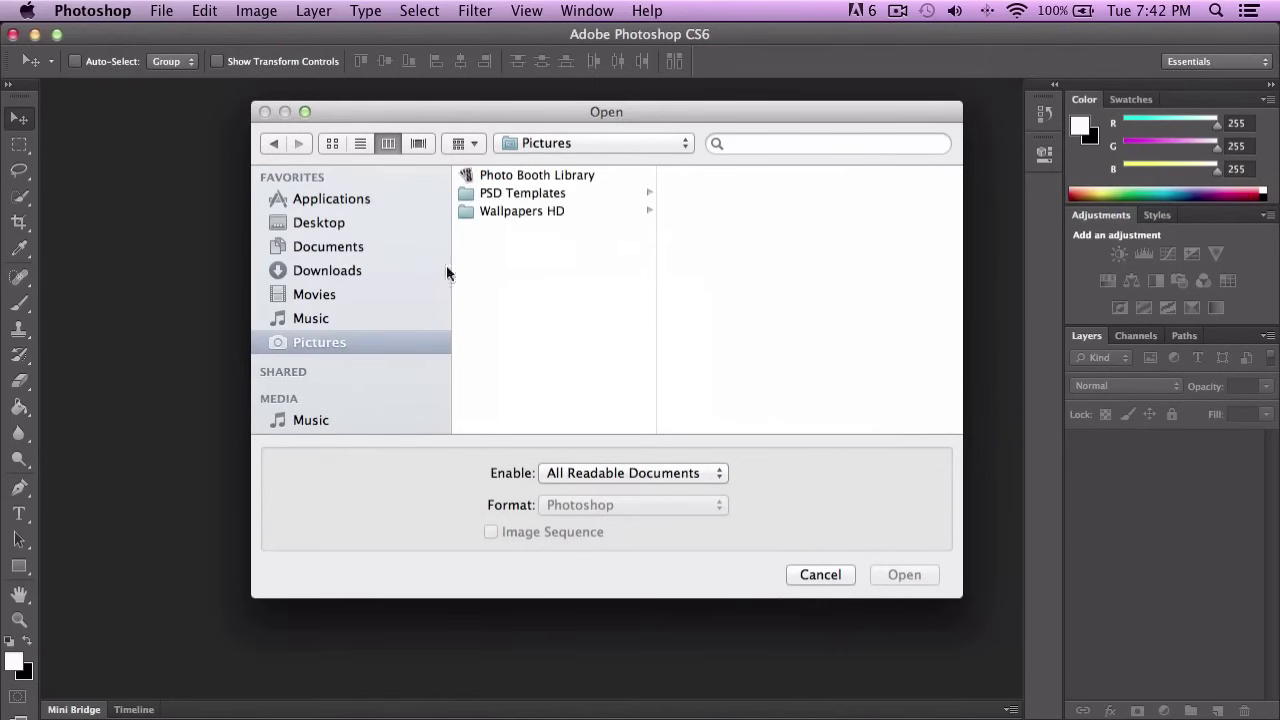
pyautogui.click(514, 195)
pyautogui.click(551, 210)
pyautogui.click(584, 197)
pyautogui.click(531, 210)
pyautogui.scroll(-5, 764, 318)
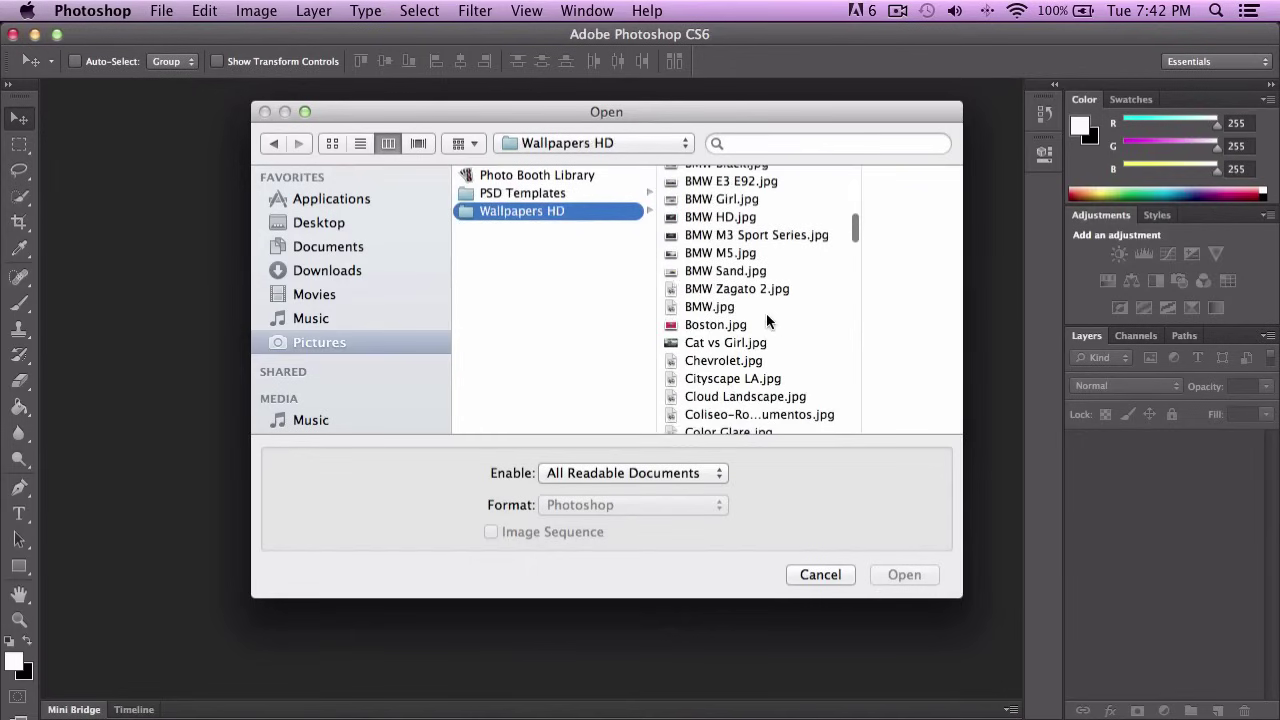
# Look through the wallpaper images and preview a few of them, such as BMW Zagato 2.jpg and Atlas.jpg.
pyautogui.click(747, 303)
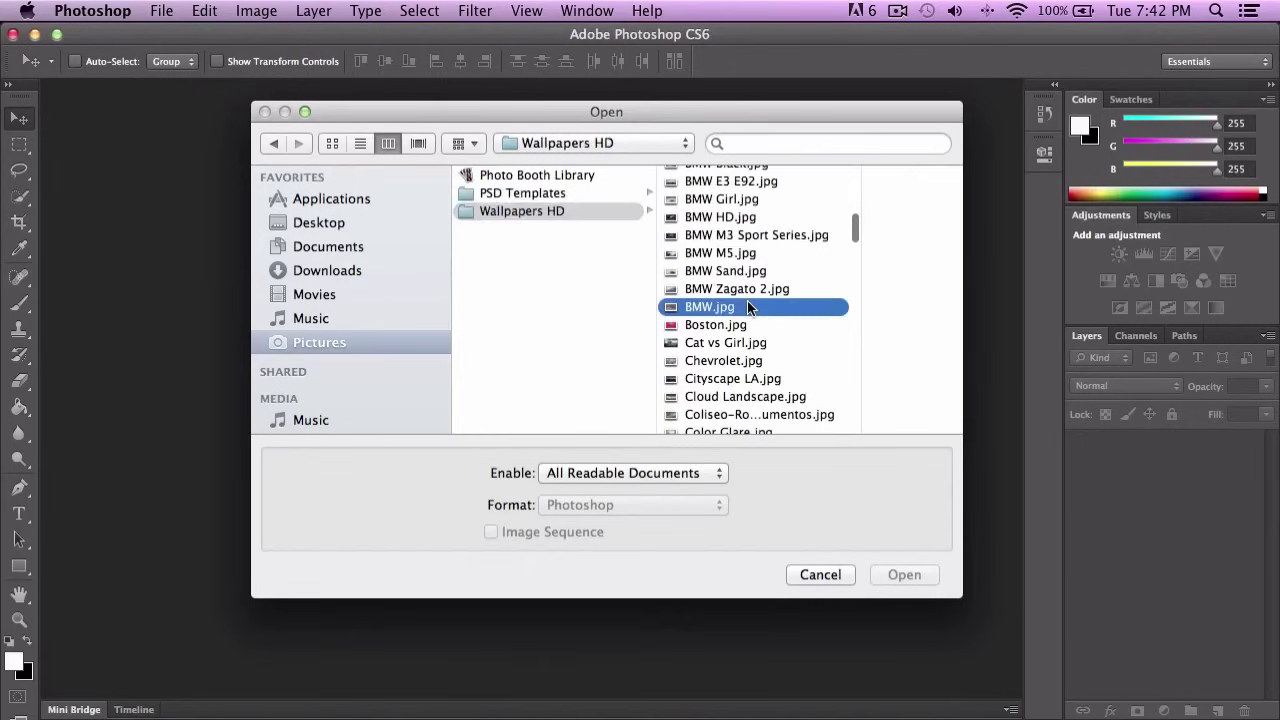
pyautogui.click(696, 290)
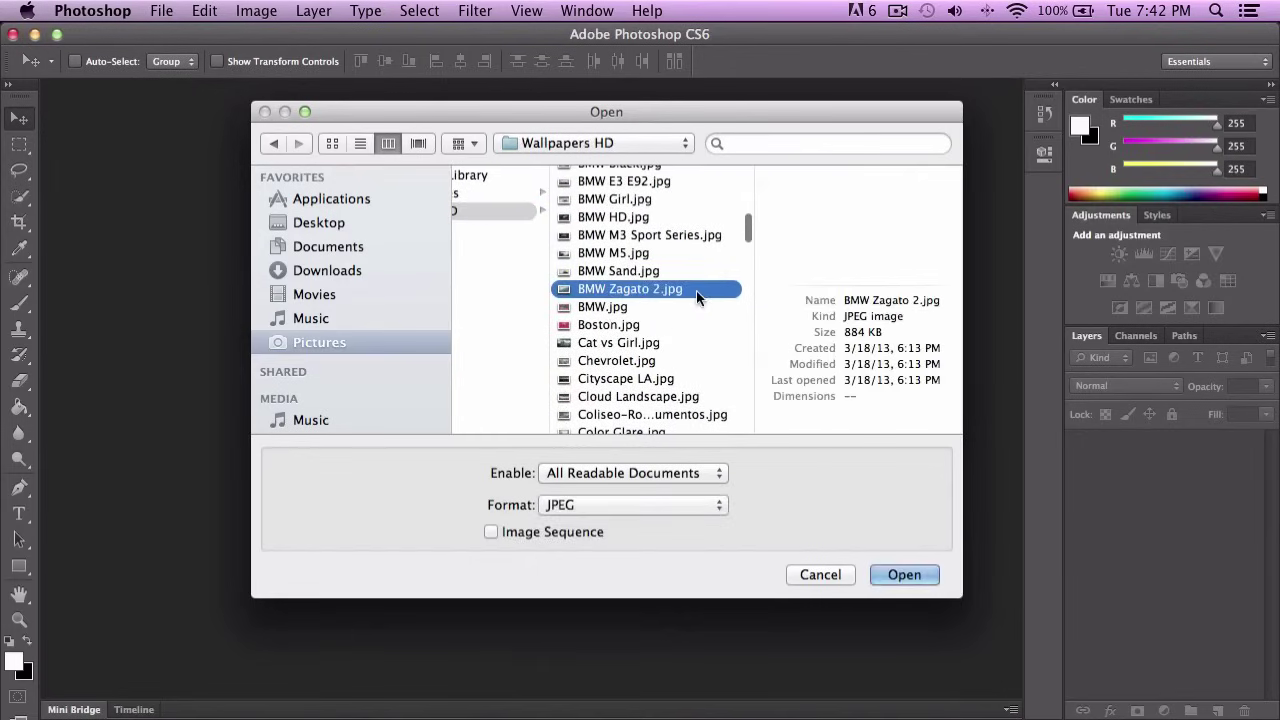
pyautogui.click(640, 306)
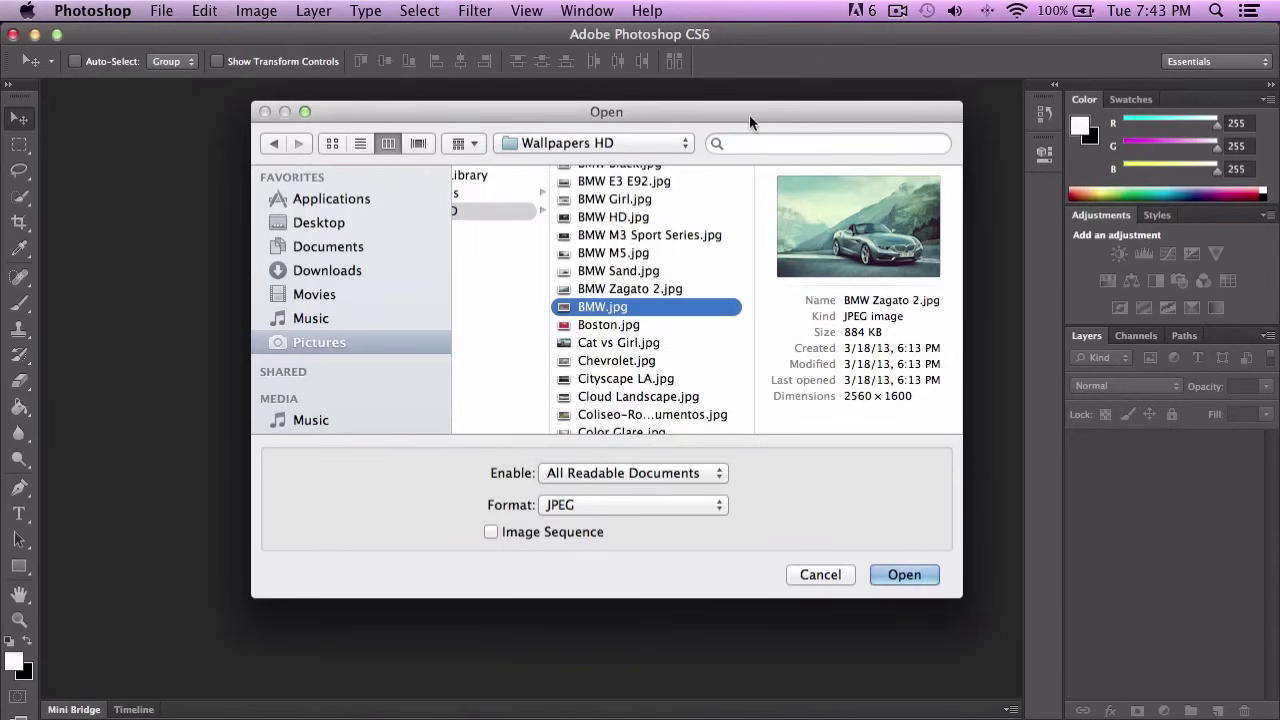
pyautogui.moveTo(749, 114); pyautogui.dragTo(726, 123)
pyautogui.press('super+a')
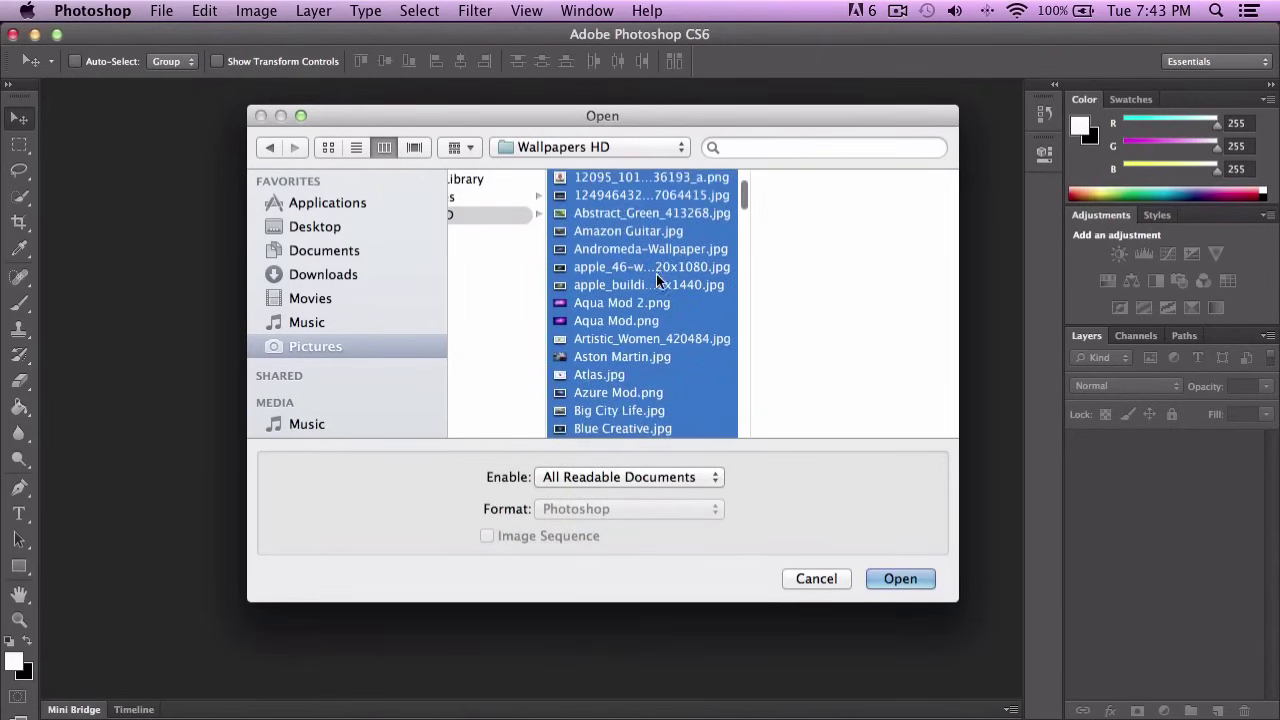
pyautogui.click(656, 274)
pyautogui.scroll(-3, 651, 280)
pyautogui.click(651, 282)
pyautogui.scroll(-2, 656, 290)
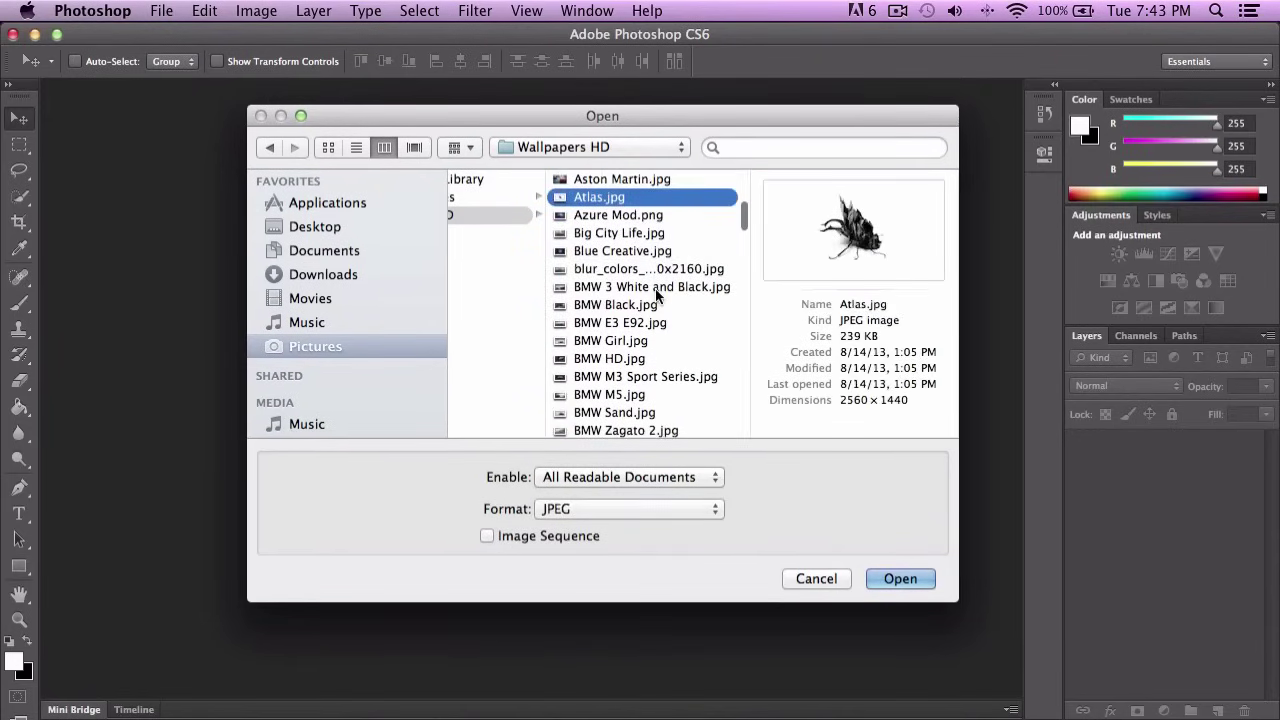
# Find and open the image BMW Black.jpg from the Wallpapers HD folder.
pyautogui.click(655, 288)
pyautogui.scroll(-3, 655, 288)
pyautogui.click(600, 220)
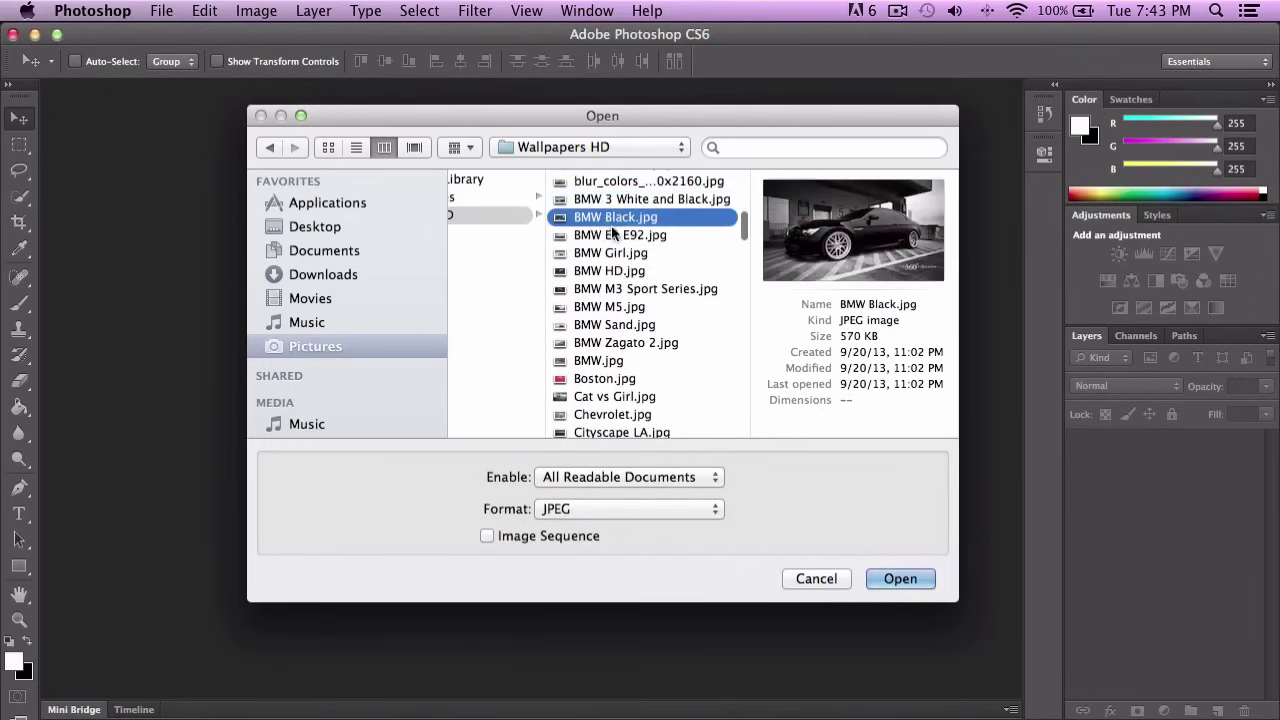
pyautogui.click(628, 237)
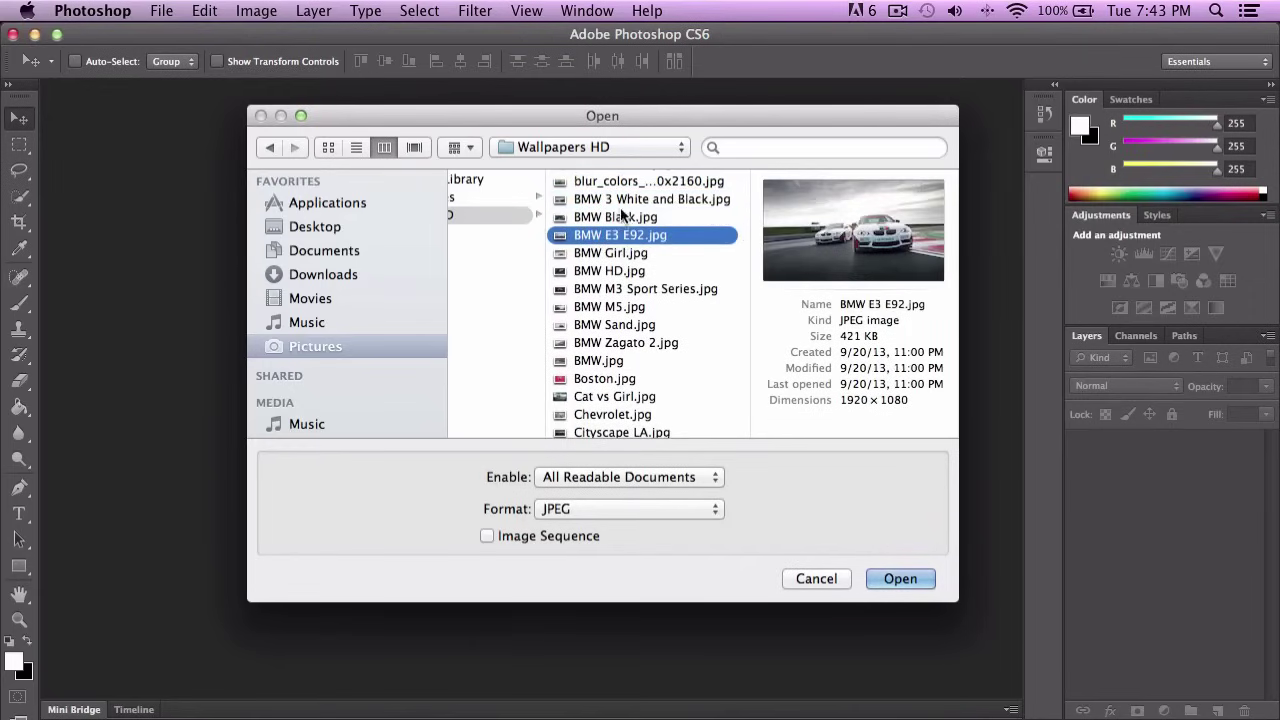
pyautogui.click(621, 217)
pyautogui.click(903, 573)
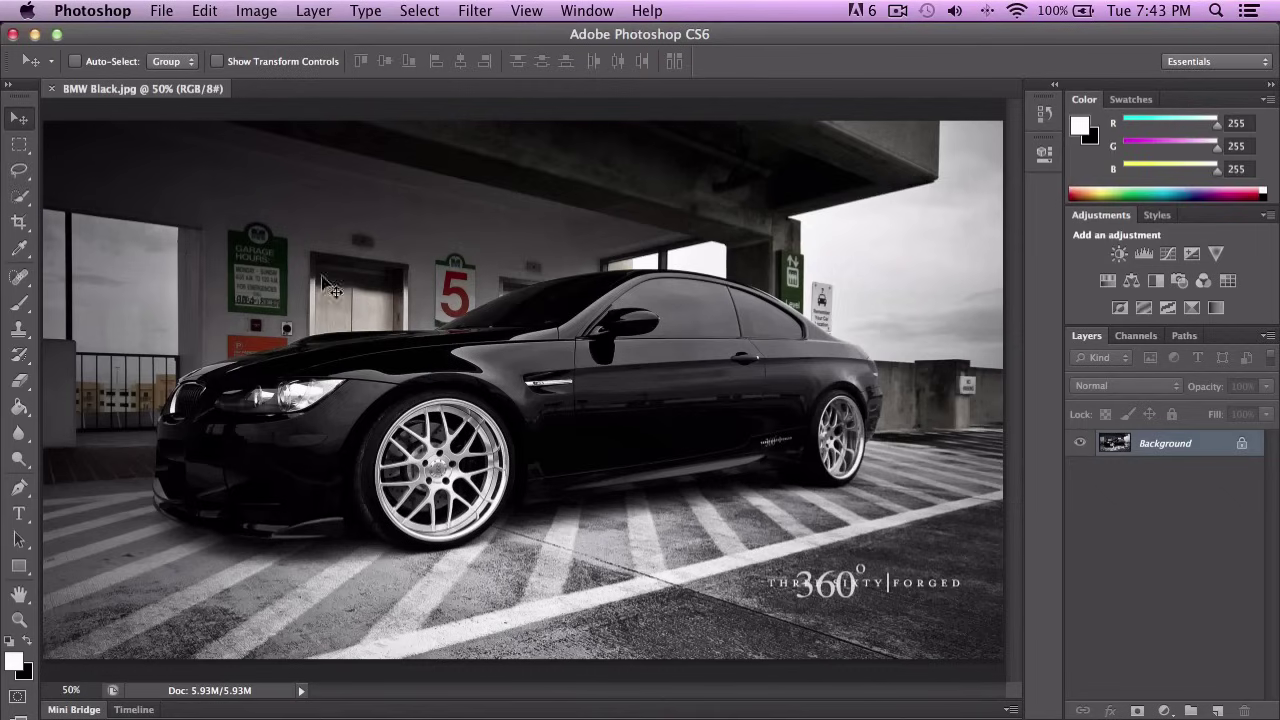
pyautogui.click(16, 148)
pyautogui.press('v')
pyautogui.click(422, 251)
pyautogui.click(790, 281)
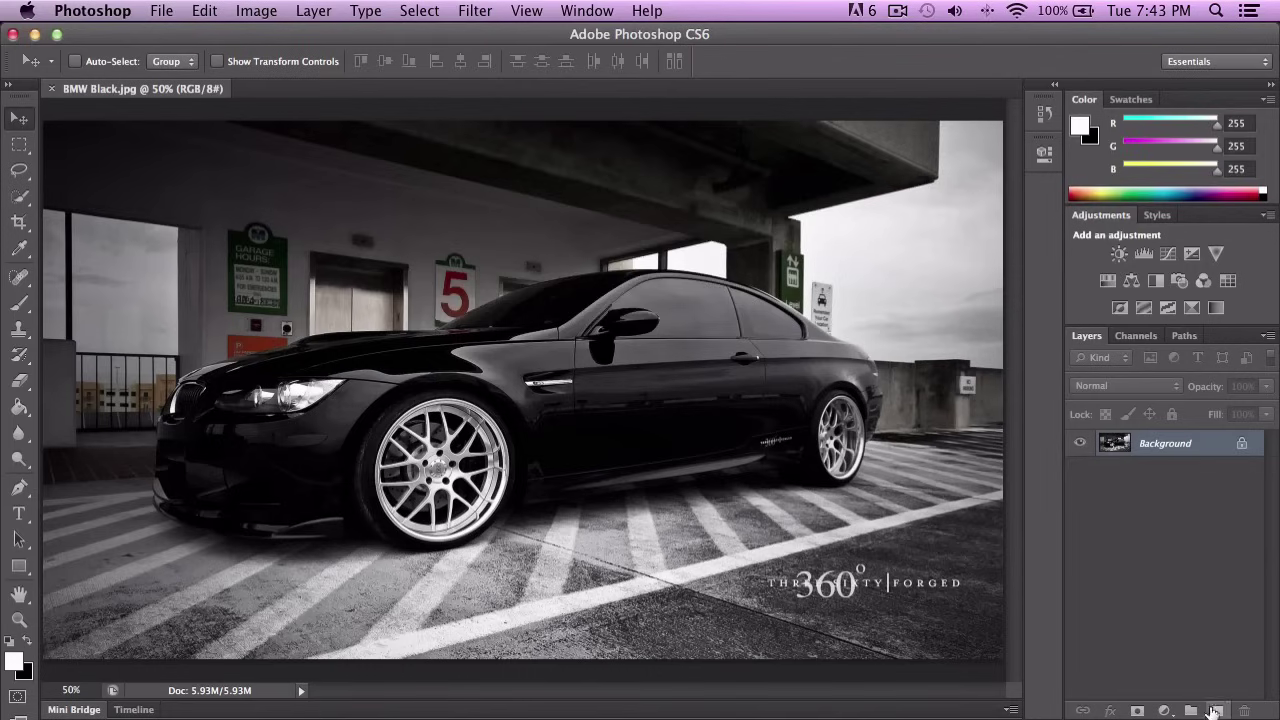
# Duplicate the Background layer and scale the copy down to about 79% with Free Transform.
pyautogui.press('super+j')
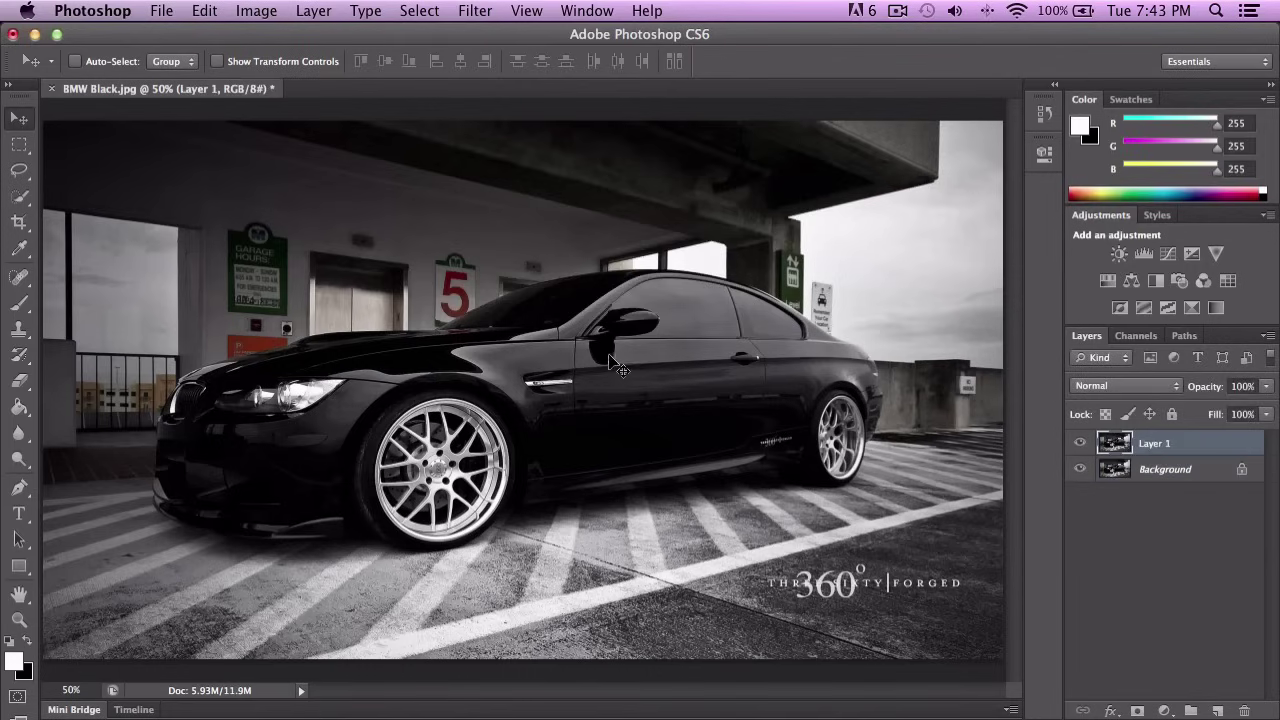
pyautogui.press('super+t')
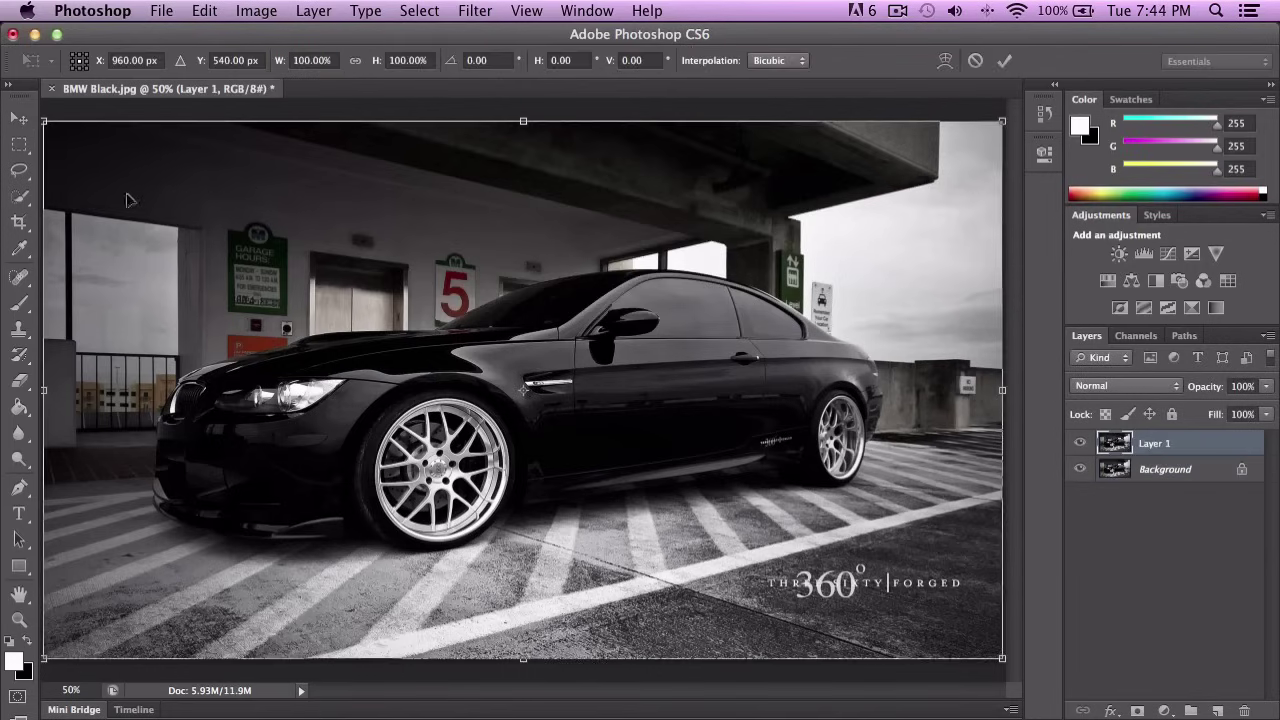
pyautogui.moveTo(132, 200); pyautogui.dragTo(216, 236)
pyautogui.moveTo(122, 162); pyautogui.dragTo(320, 283)
# Reposition the scaled copy so its centre is at about X 990.5 px, Y 494 px, and apply the transform.
pyautogui.moveTo(555, 372); pyautogui.dragTo(396, 319)
pyautogui.moveTo(545, 347); pyautogui.dragTo(586, 321)
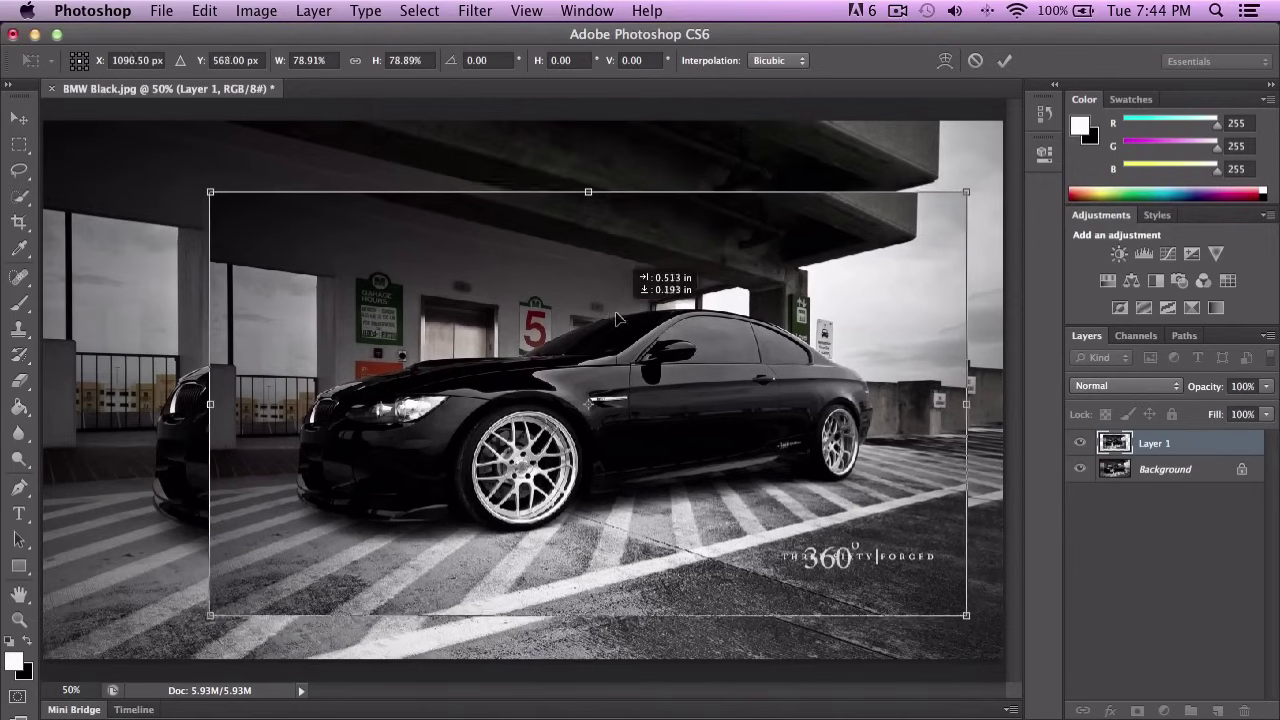
pyautogui.moveTo(666, 292); pyautogui.dragTo(555, 299)
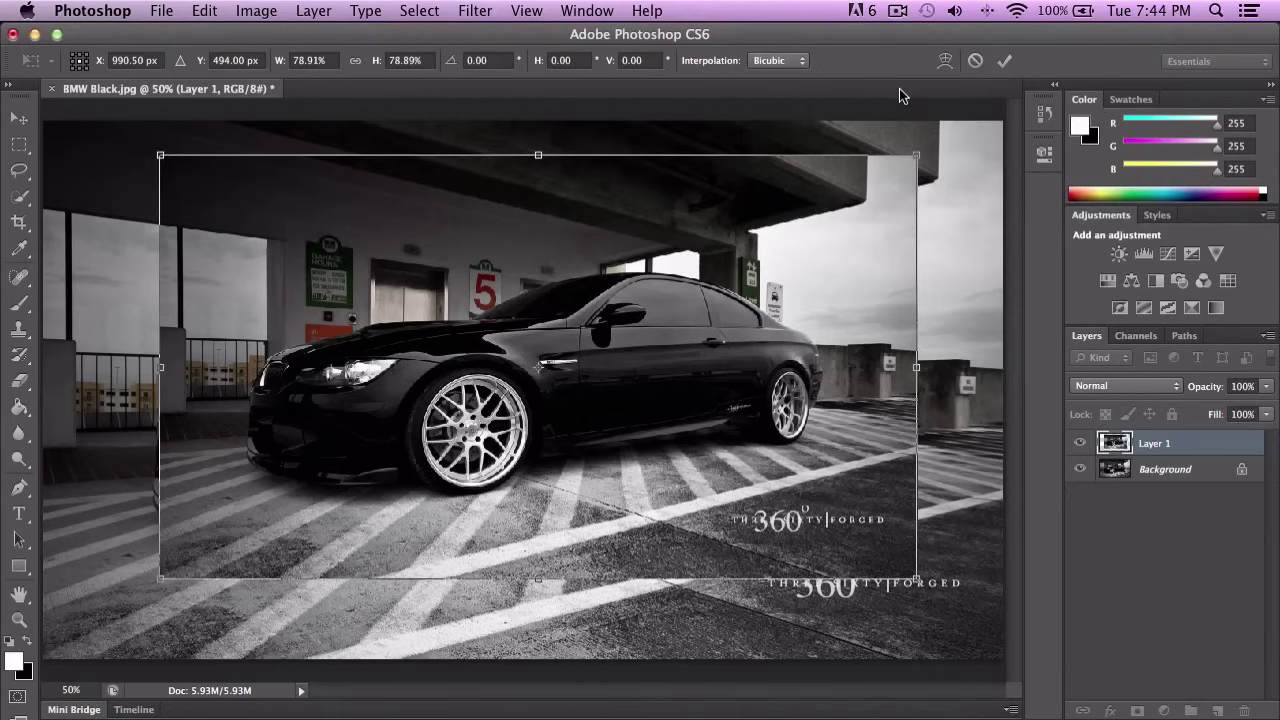
pyautogui.press('Return')
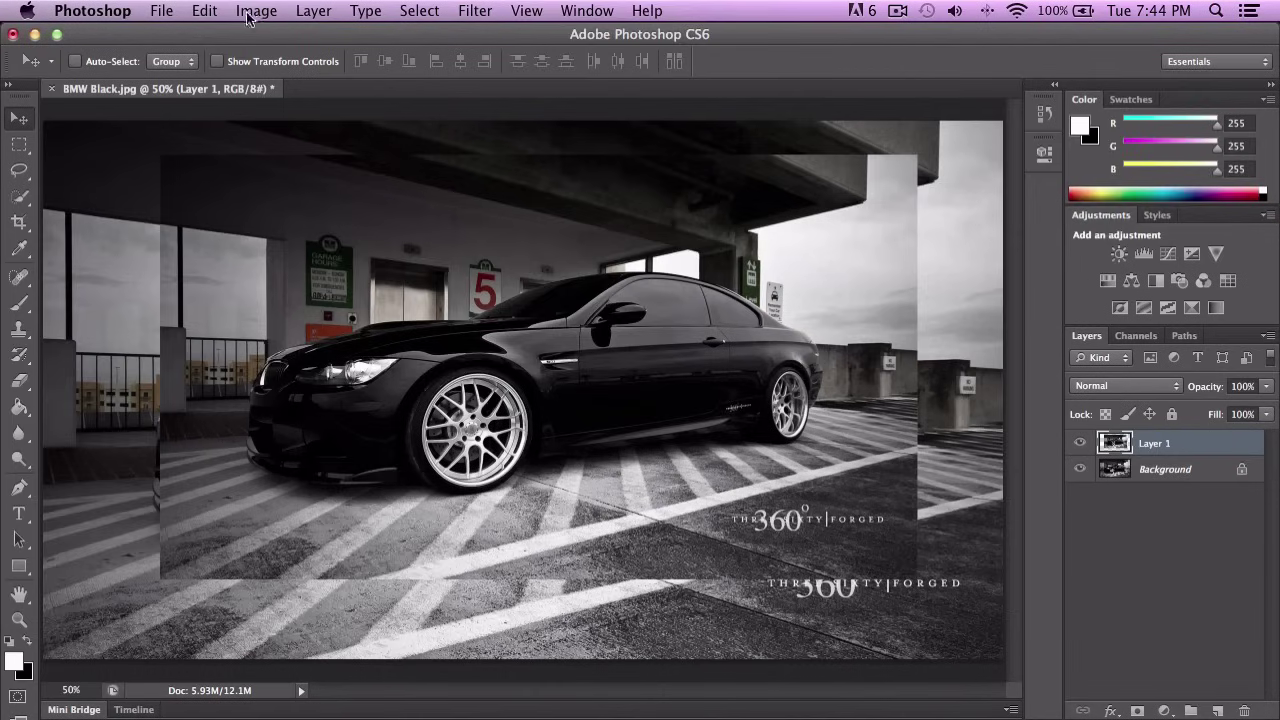
# Start a Scale transform on Layer 1.
pyautogui.click(205, 10)
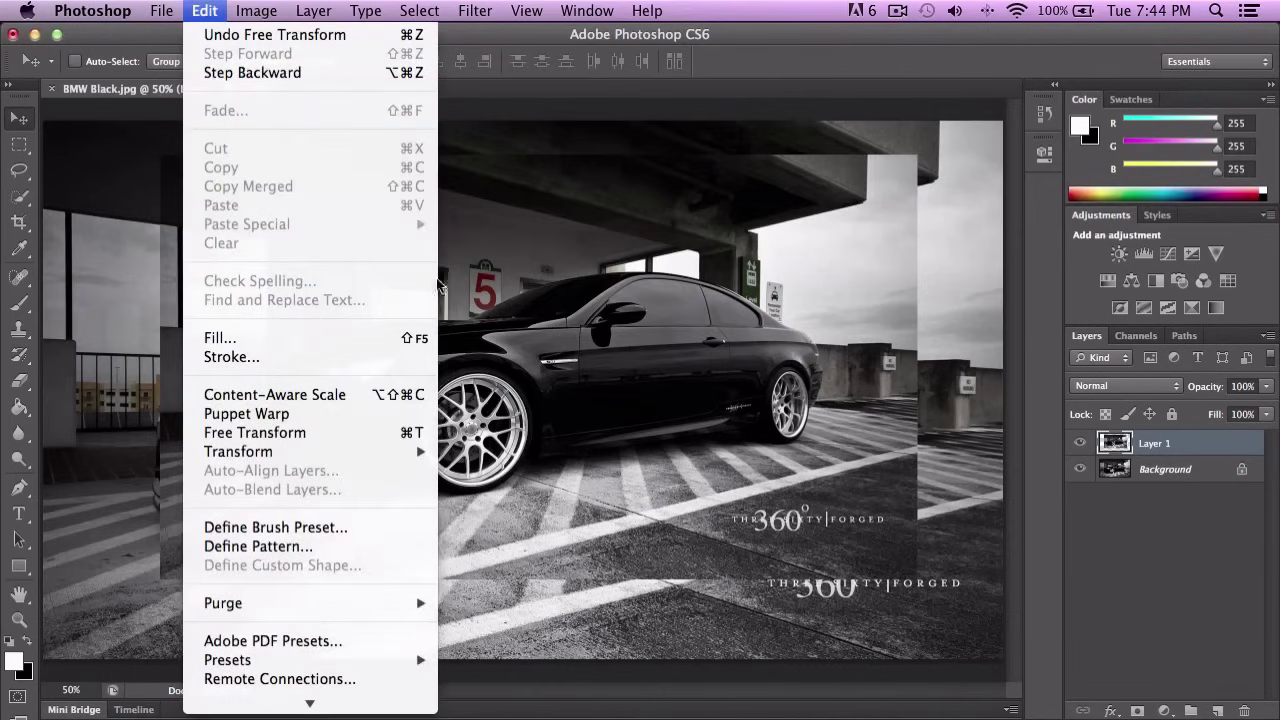
pyautogui.click(1187, 484)
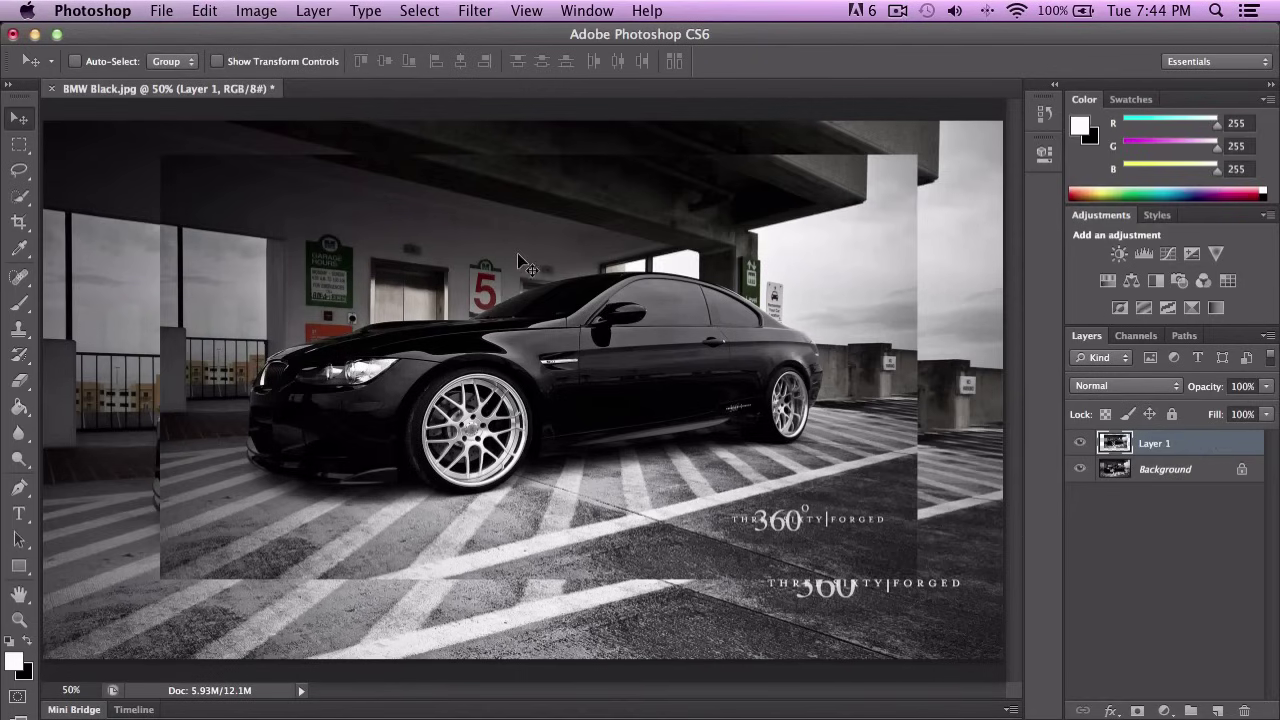
pyautogui.click(205, 10)
pyautogui.scroll(-5, 260, 330)
pyautogui.scroll(5, 276, 358)
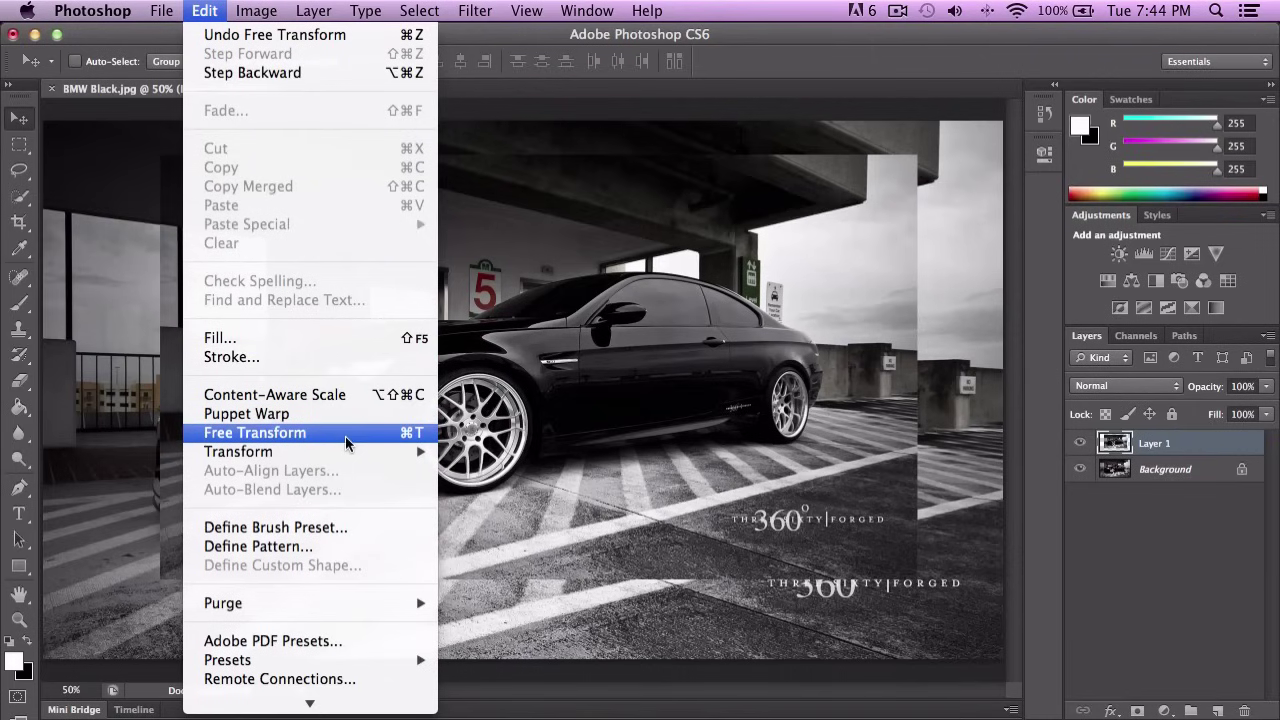
pyautogui.moveTo(378, 451)
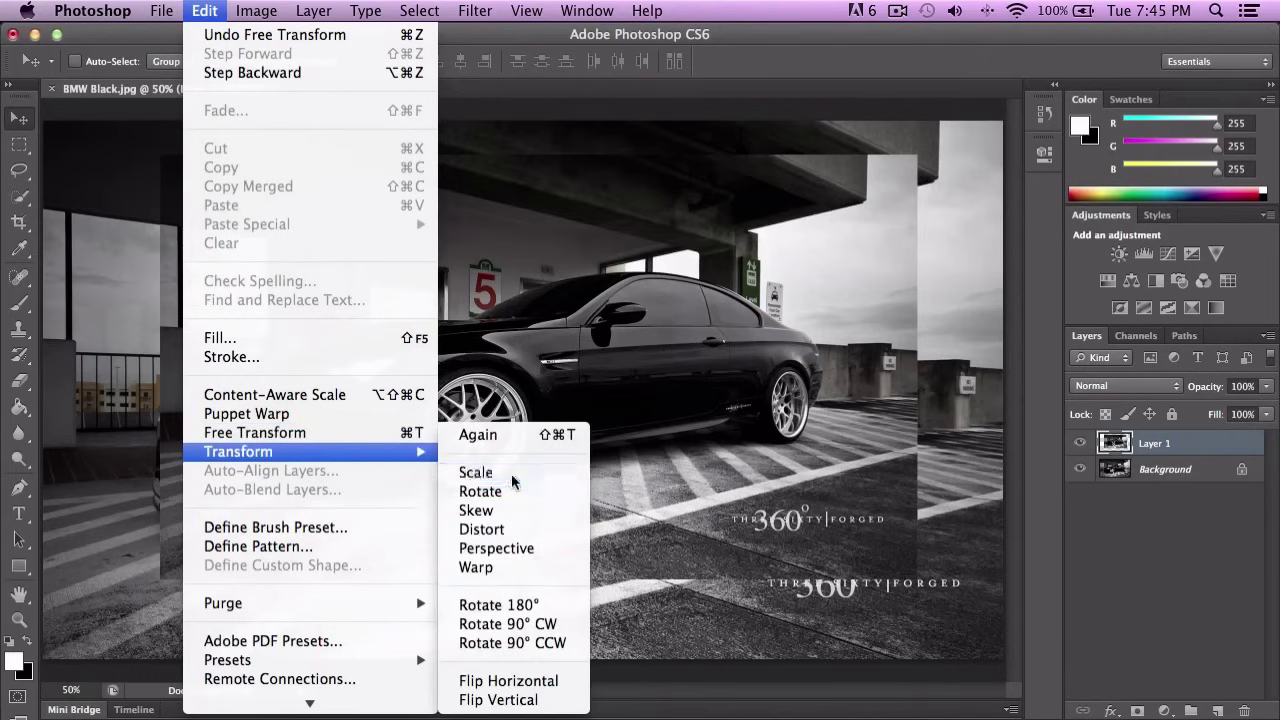
pyautogui.click(515, 479)
# Try resizing and repositioning Layer 1 with its transform box, and undo the change.
pyautogui.moveTo(910, 580); pyautogui.dragTo(893, 657)
pyautogui.moveTo(584, 347); pyautogui.dragTo(814, 525)
pyautogui.press('super+z')
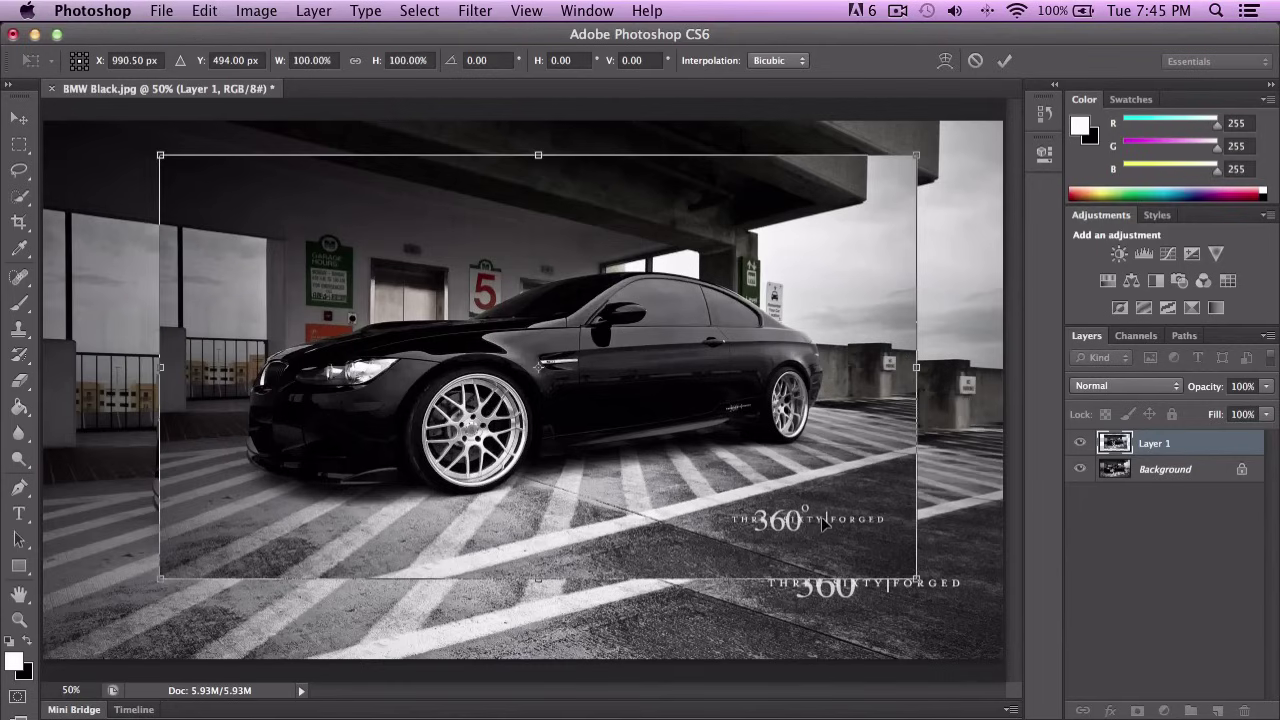
# Scale Layer 1 down slightly and proportionally from its lower-right corner, keeping the upper-left corner in place, and apply the transform.
pyautogui.moveTo(917, 580); pyautogui.dragTo(867, 551)
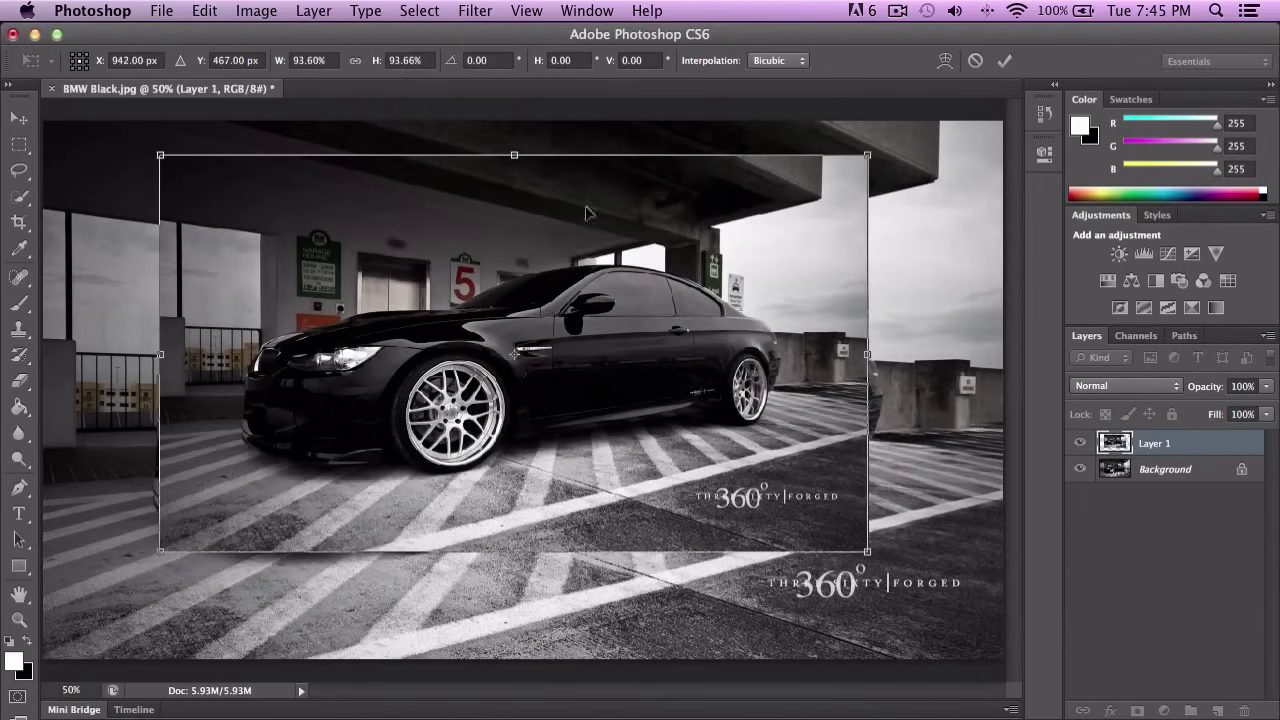
pyautogui.moveTo(513, 150); pyautogui.dragTo(516, 208)
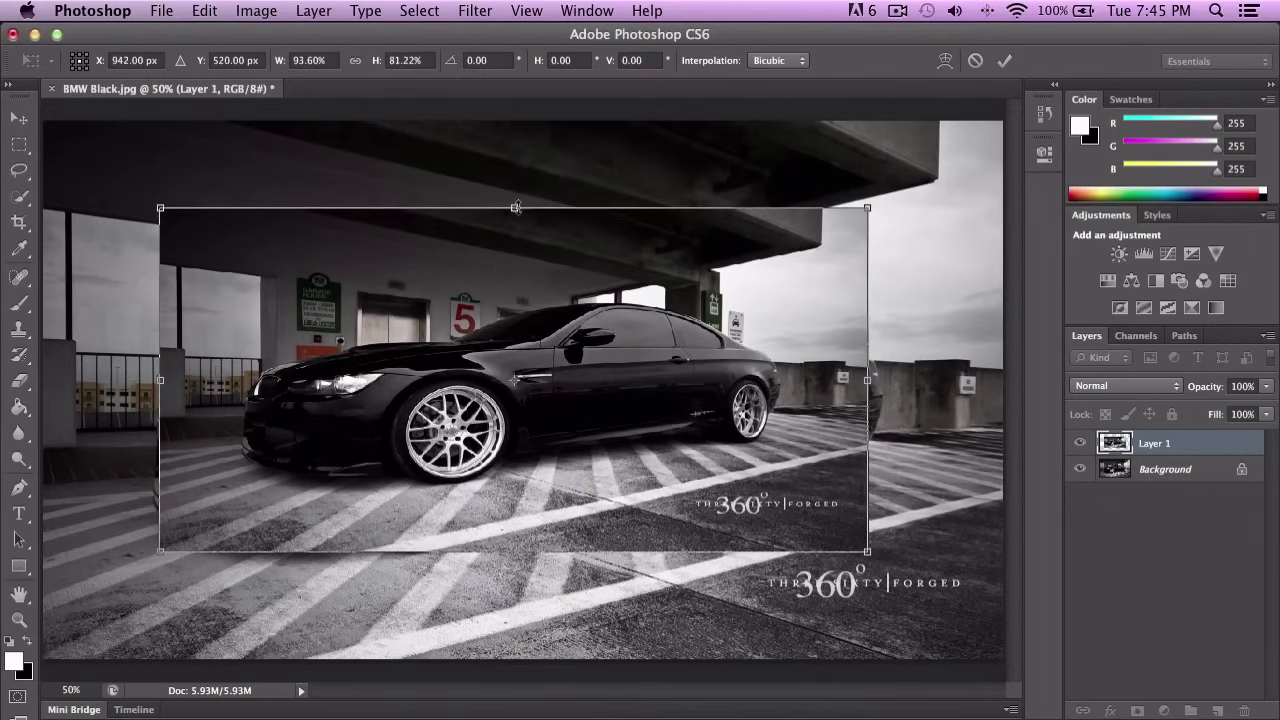
pyautogui.press('super+z')
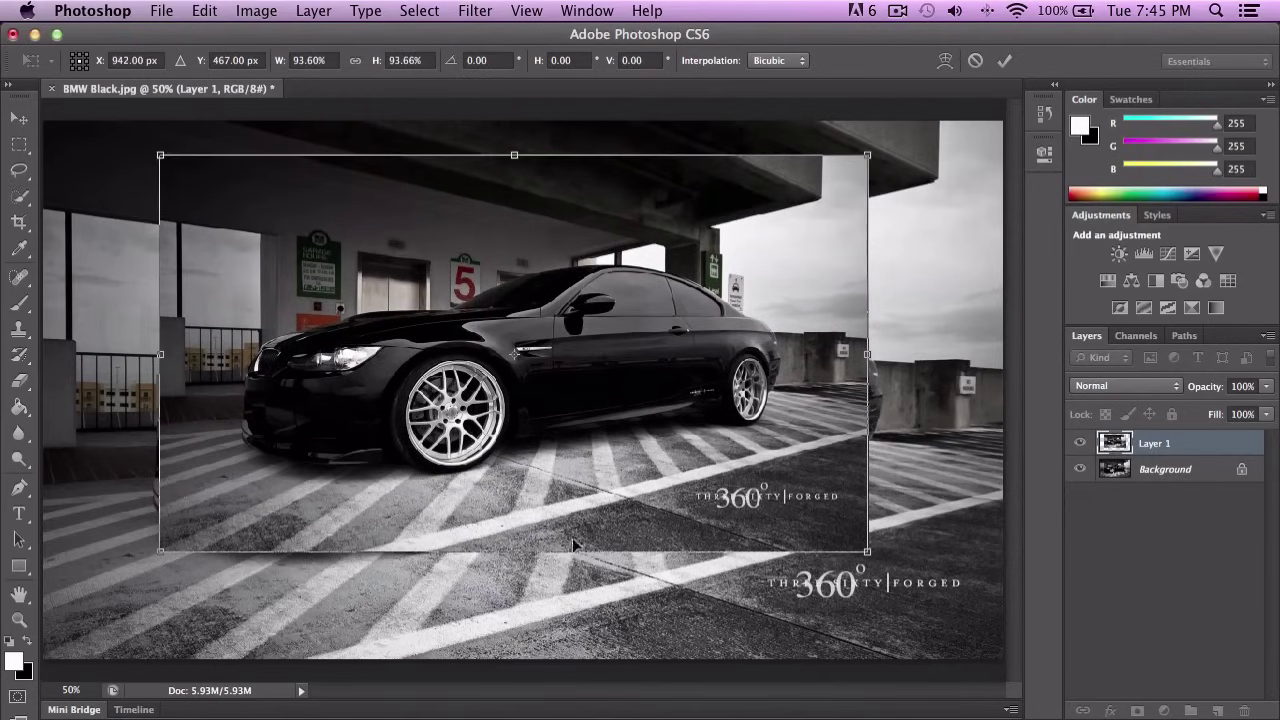
pyautogui.moveTo(874, 555); pyautogui.dragTo(907, 542)
pyautogui.press('Return')
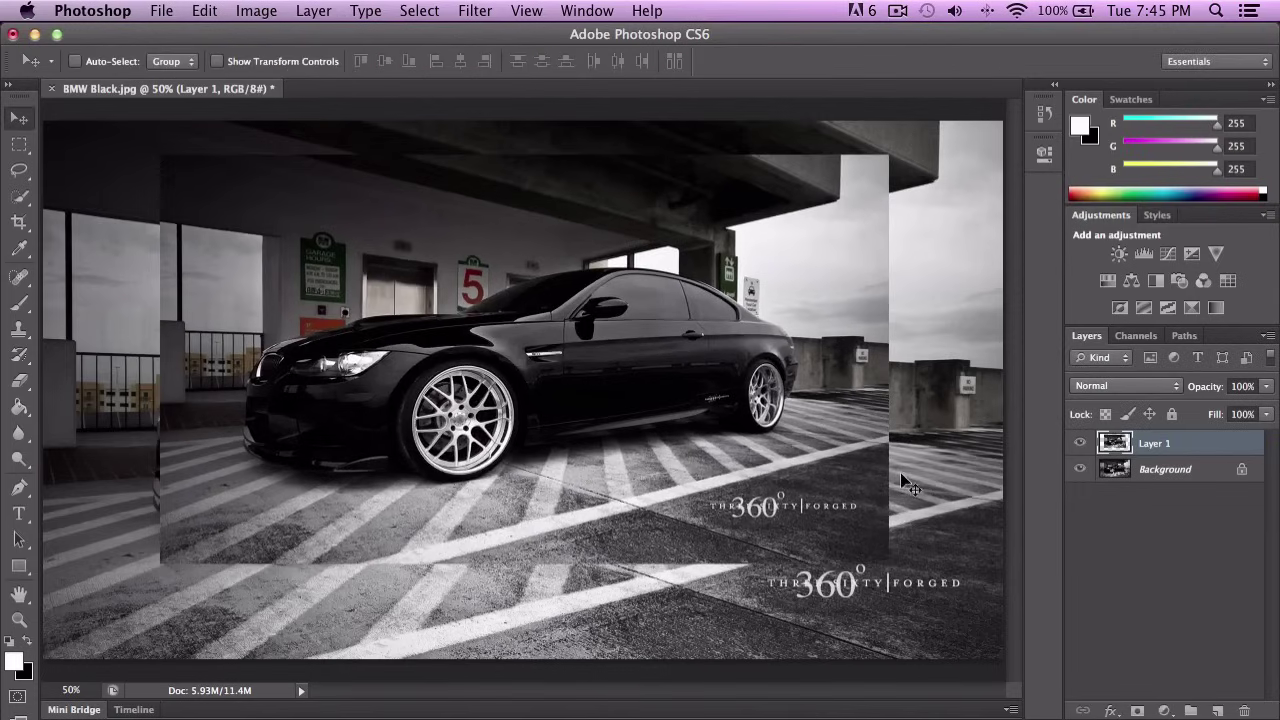
# Start a Rotate transform on Layer 1, try a clockwise rotation and undo it.
pyautogui.click(205, 10)
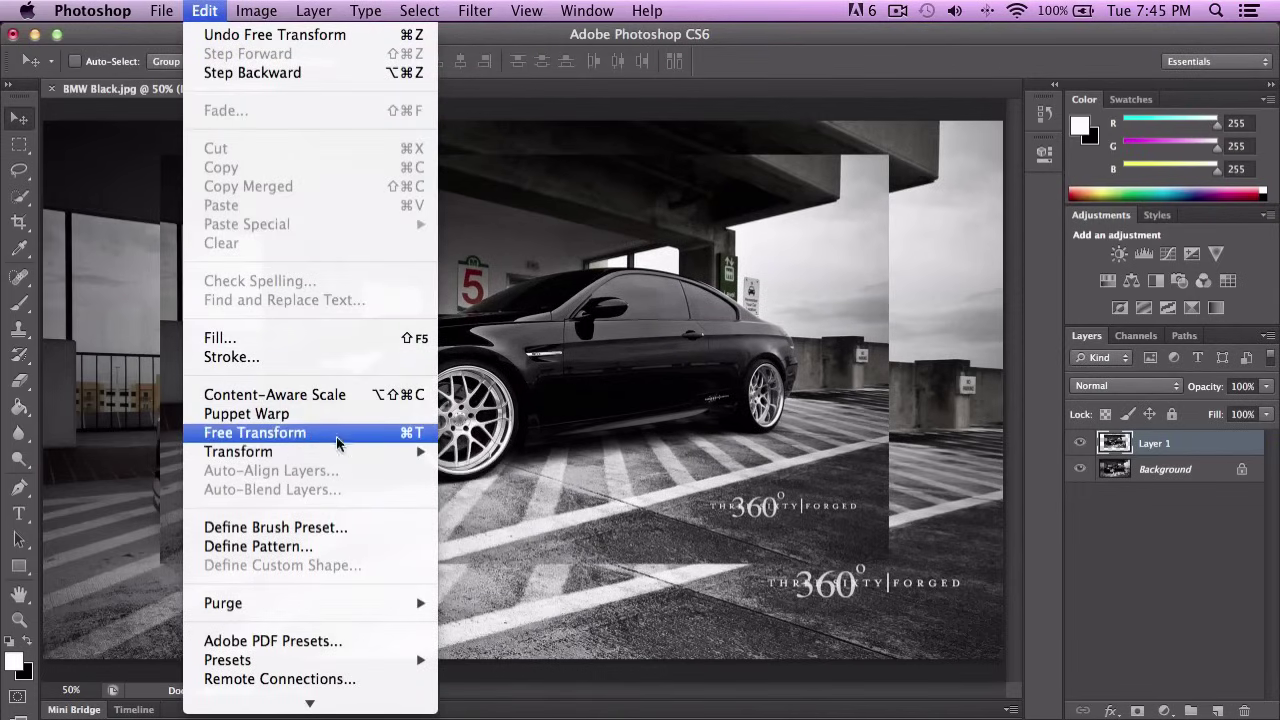
pyautogui.moveTo(329, 452)
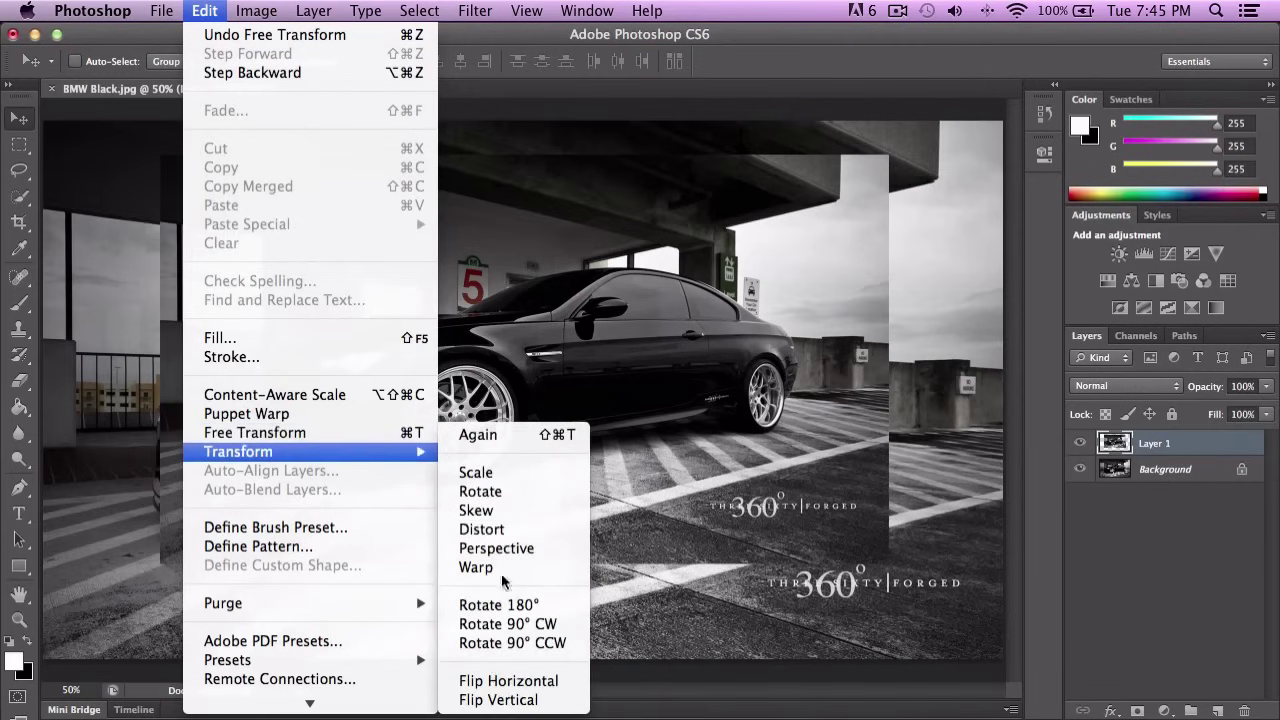
pyautogui.click(493, 500)
pyautogui.moveTo(927, 232); pyautogui.dragTo(905, 430)
pyautogui.hotkey('ctrl', 'z')
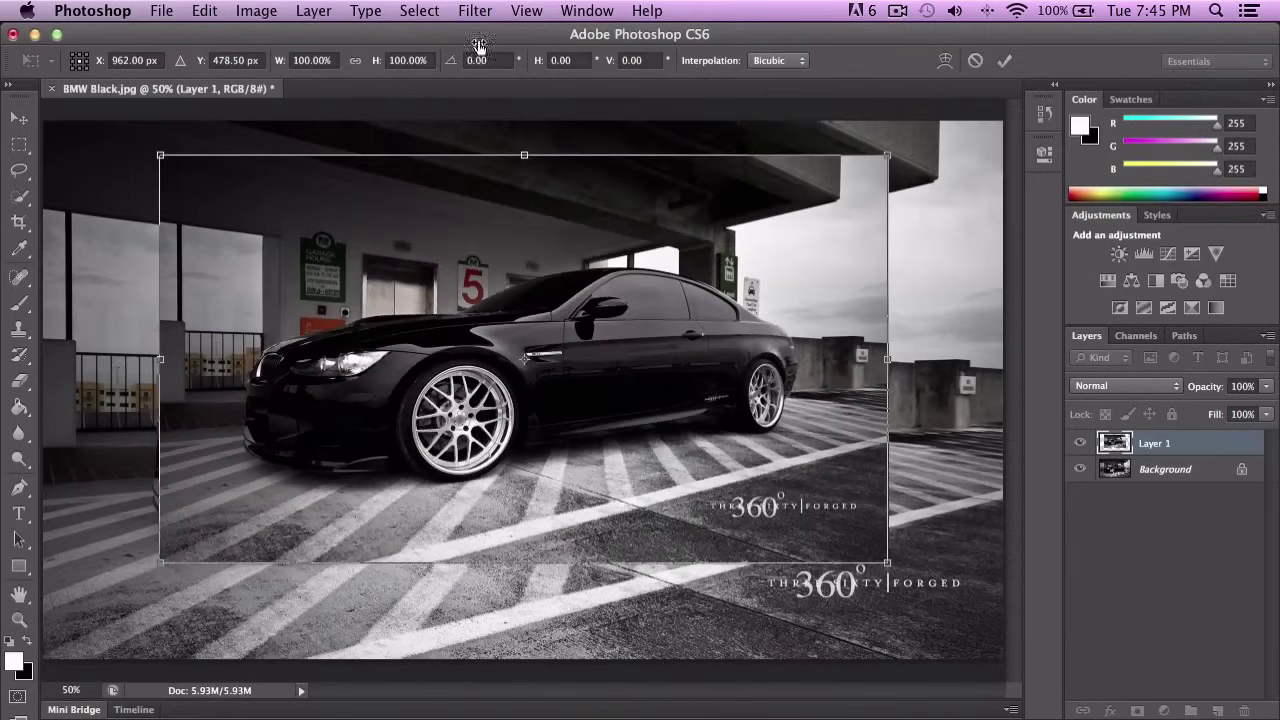
# Switch the transform of Layer 1 to Skew and shift the layer slightly up and to the left.
pyautogui.click(205, 10)
pyautogui.moveTo(343, 457)
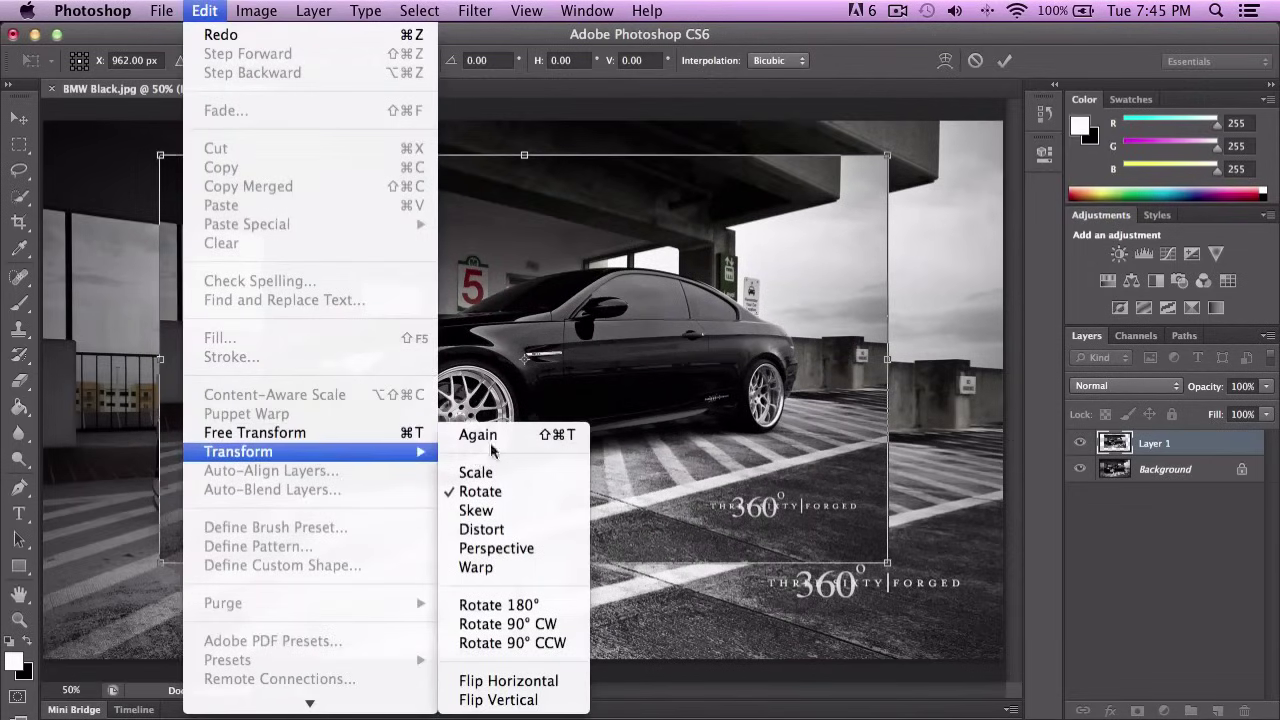
pyautogui.press('Escape')
pyautogui.press('Escape')
pyautogui.rightClick(553, 301)
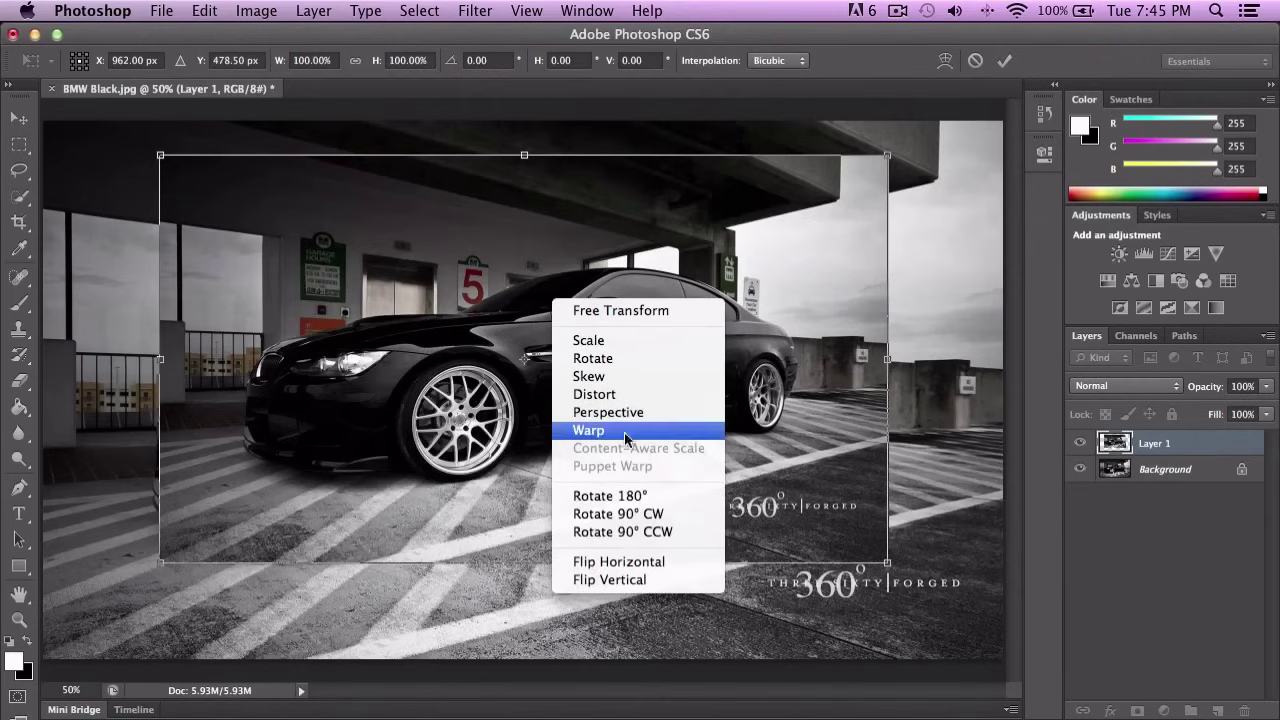
pyautogui.click(642, 372)
pyautogui.rightClick(557, 305)
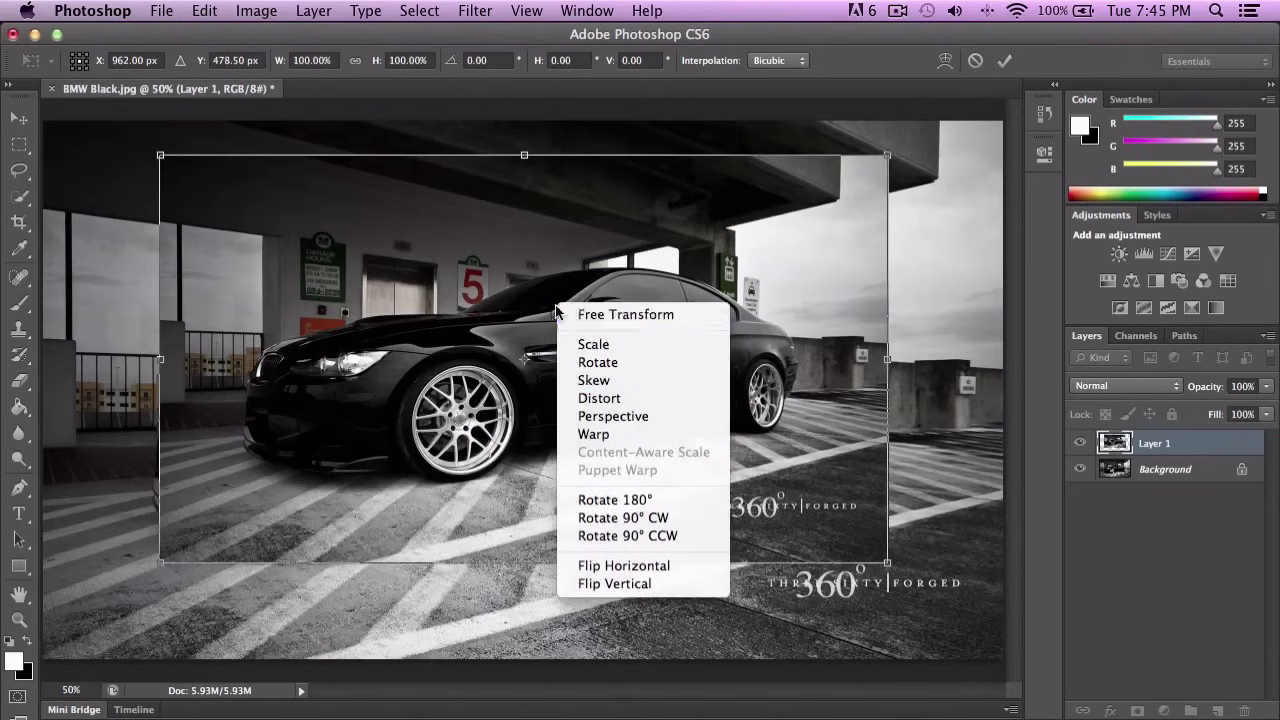
pyautogui.click(614, 381)
pyautogui.moveTo(616, 342)
pyautogui.mouseDown()
pyautogui.moveTo(744, 453)
pyautogui.moveTo(600, 352)
pyautogui.moveTo(606, 331)
pyautogui.mouseUp()
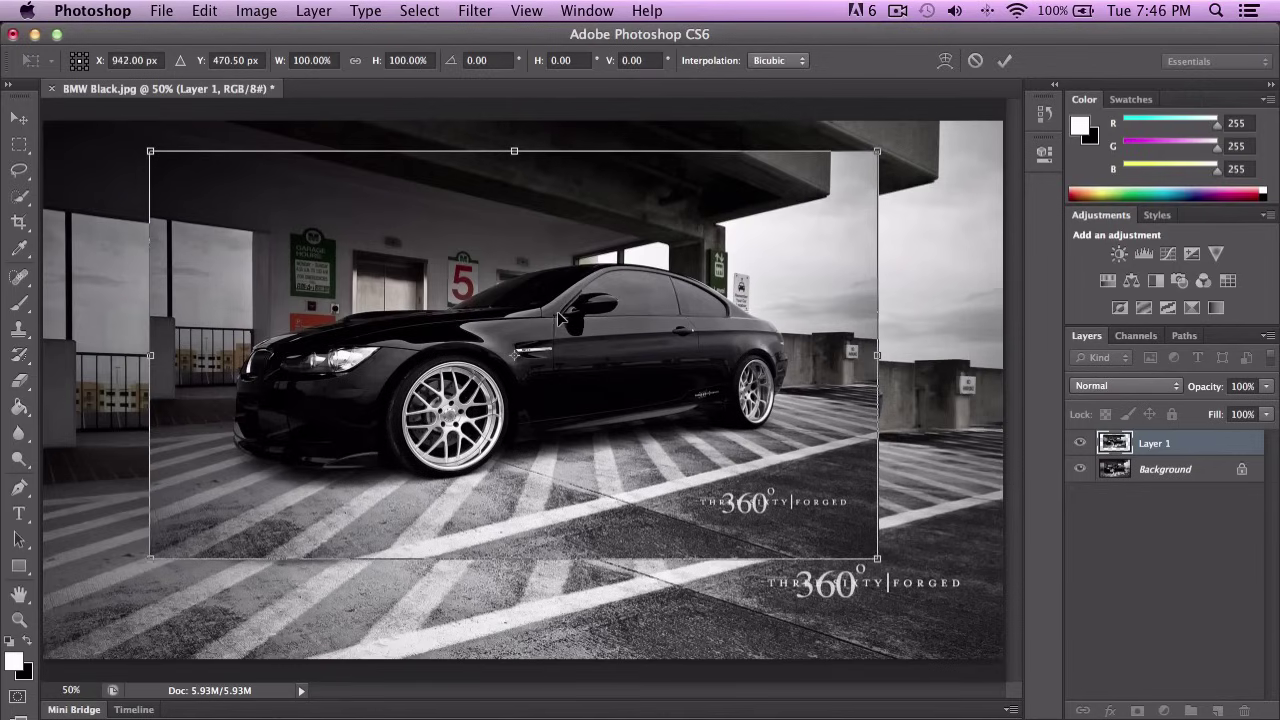
# Switch the transform to Perspective, move Layer 1 down to about X 956 px, Y 592.5 px, and apply the transform.
pyautogui.rightClick(578, 305)
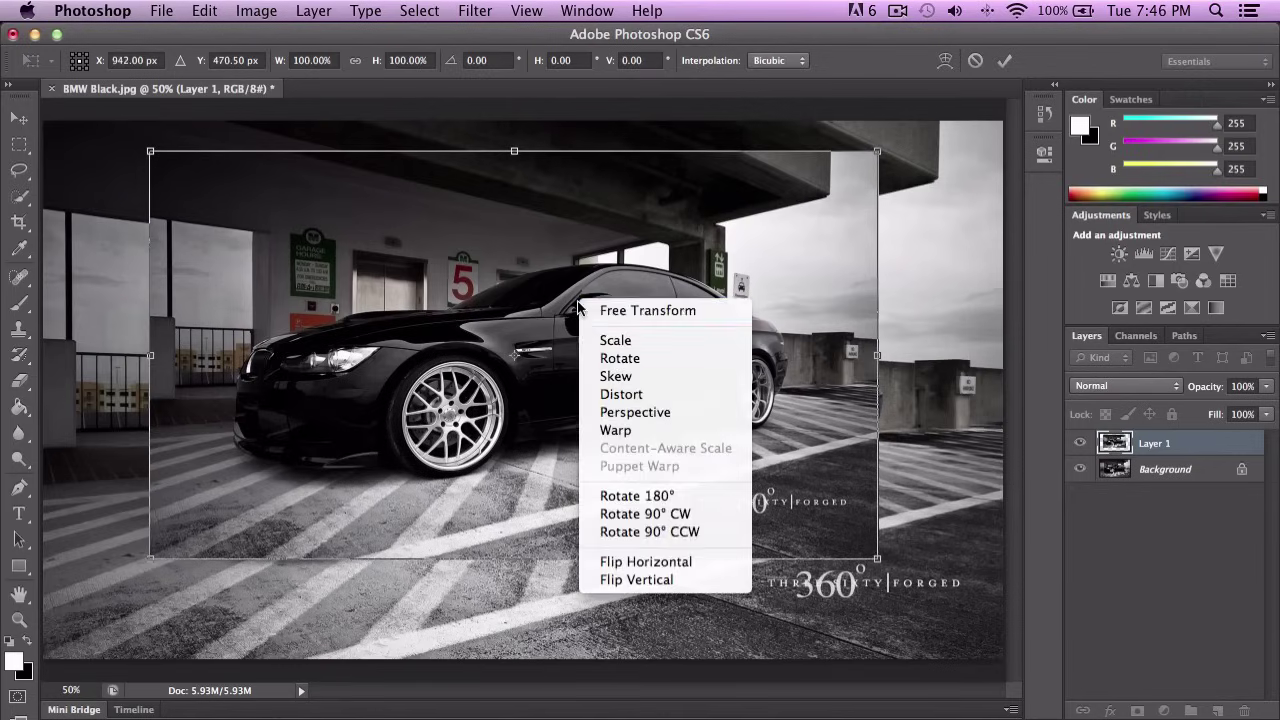
pyautogui.click(660, 414)
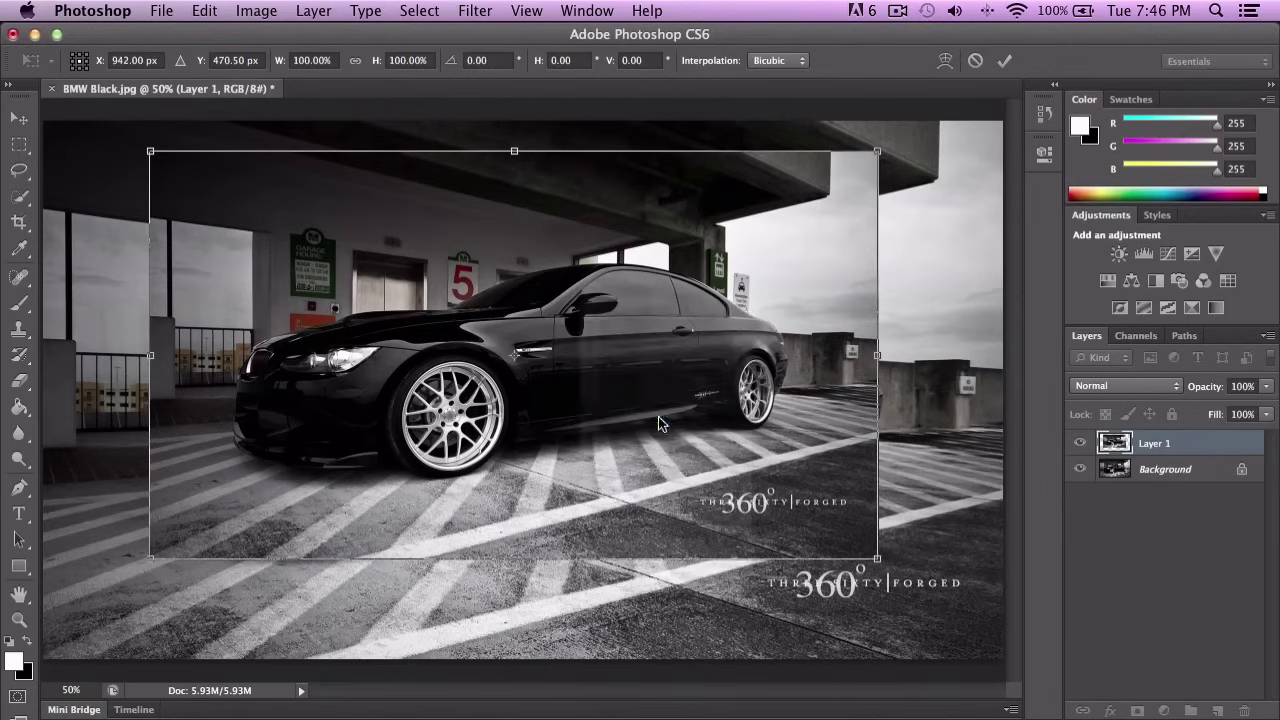
pyautogui.moveTo(826, 353); pyautogui.dragTo(833, 414)
pyautogui.click(1004, 61)
# Start a Perspective transform on Layer 1, pull its upper corners strongly inward, and spread them back out to nearly rectangular.
pyautogui.rightClick(598, 263)
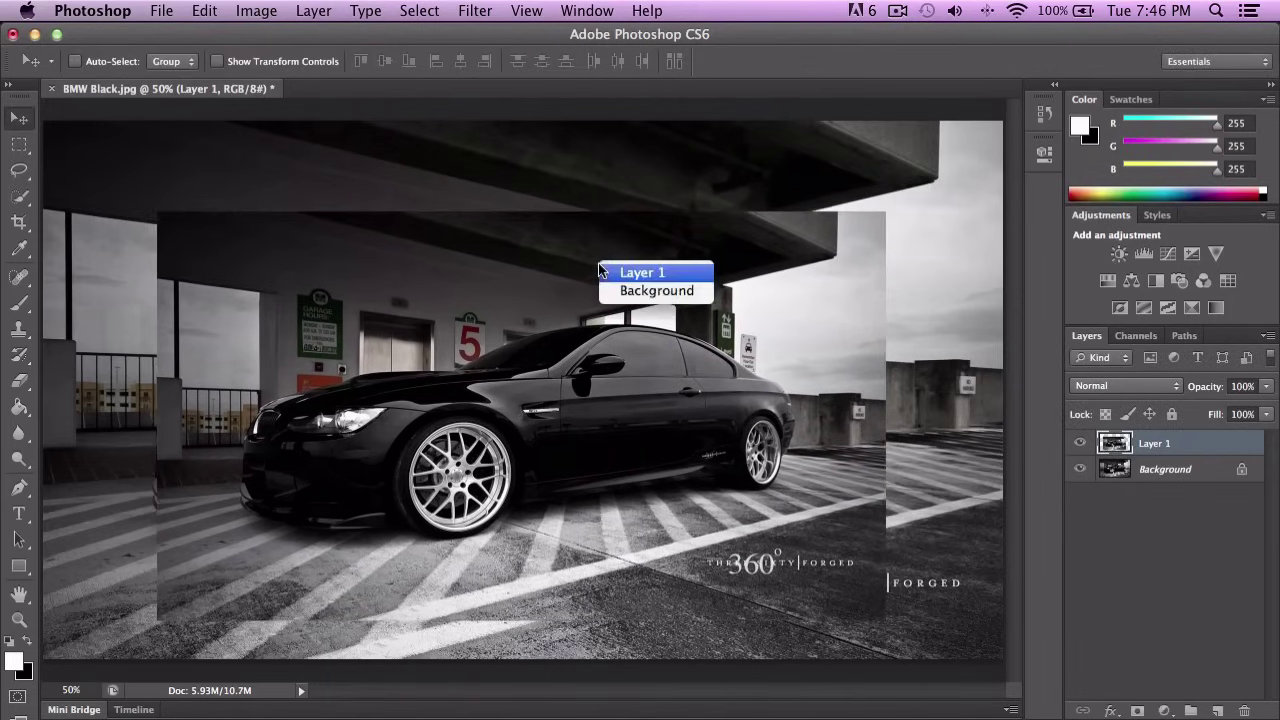
pyautogui.click(491, 327)
pyautogui.press('super+t')
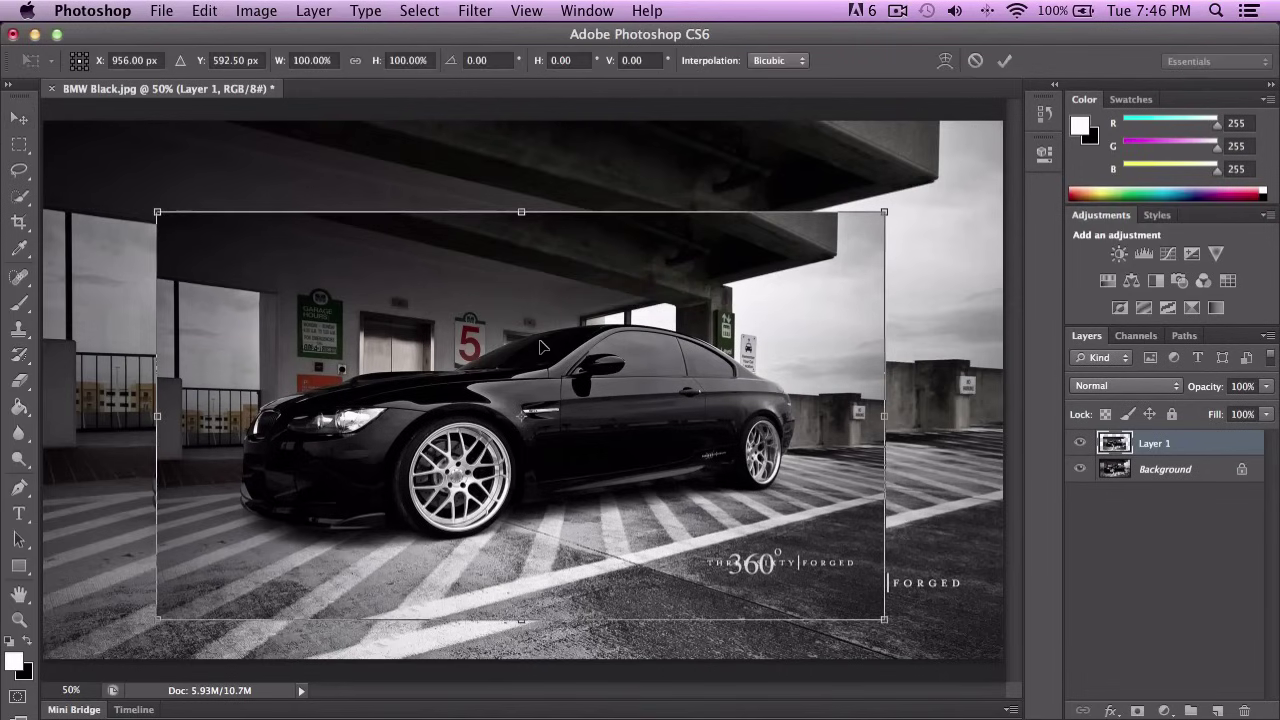
pyautogui.rightClick(576, 326)
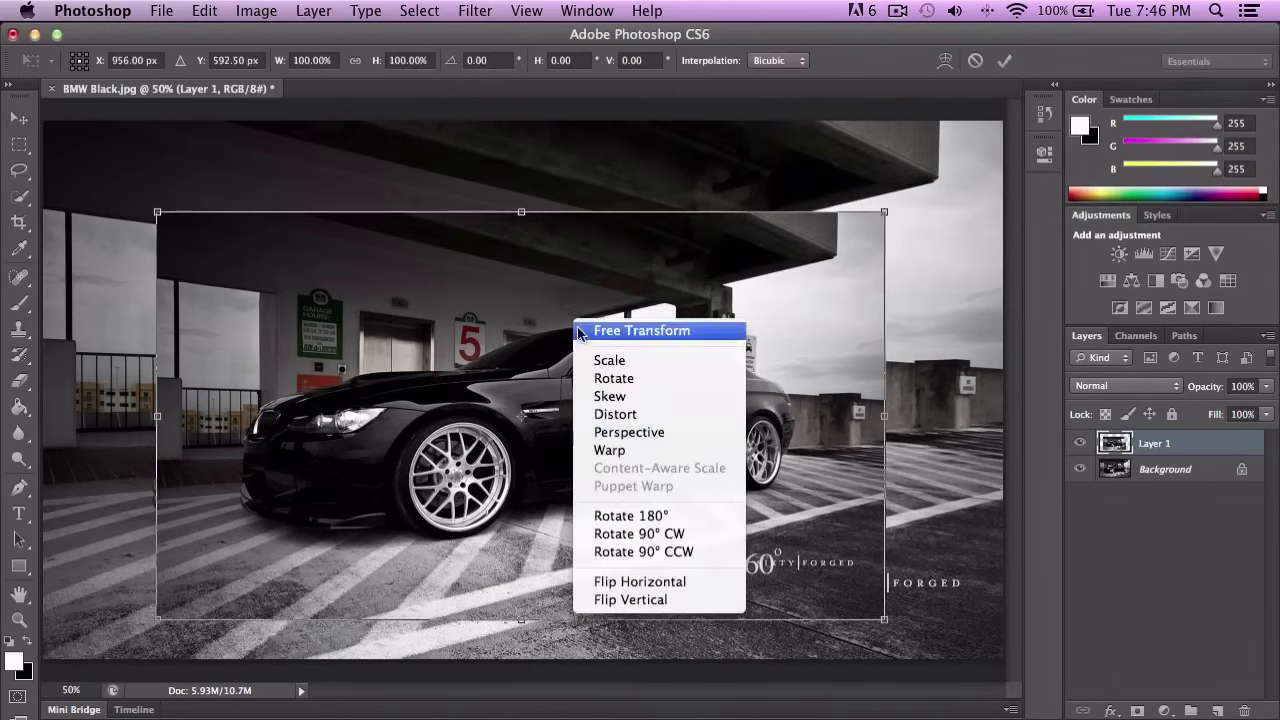
pyautogui.click(652, 438)
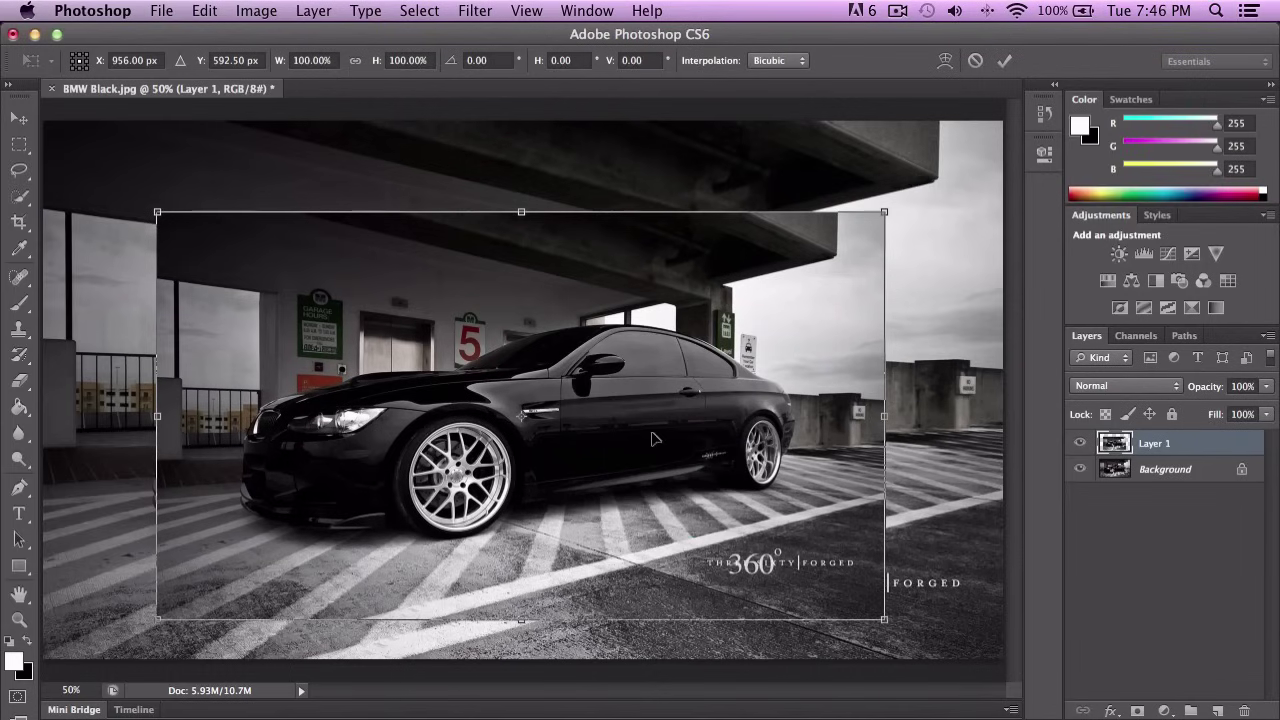
pyautogui.moveTo(160, 214); pyautogui.dragTo(454, 190)
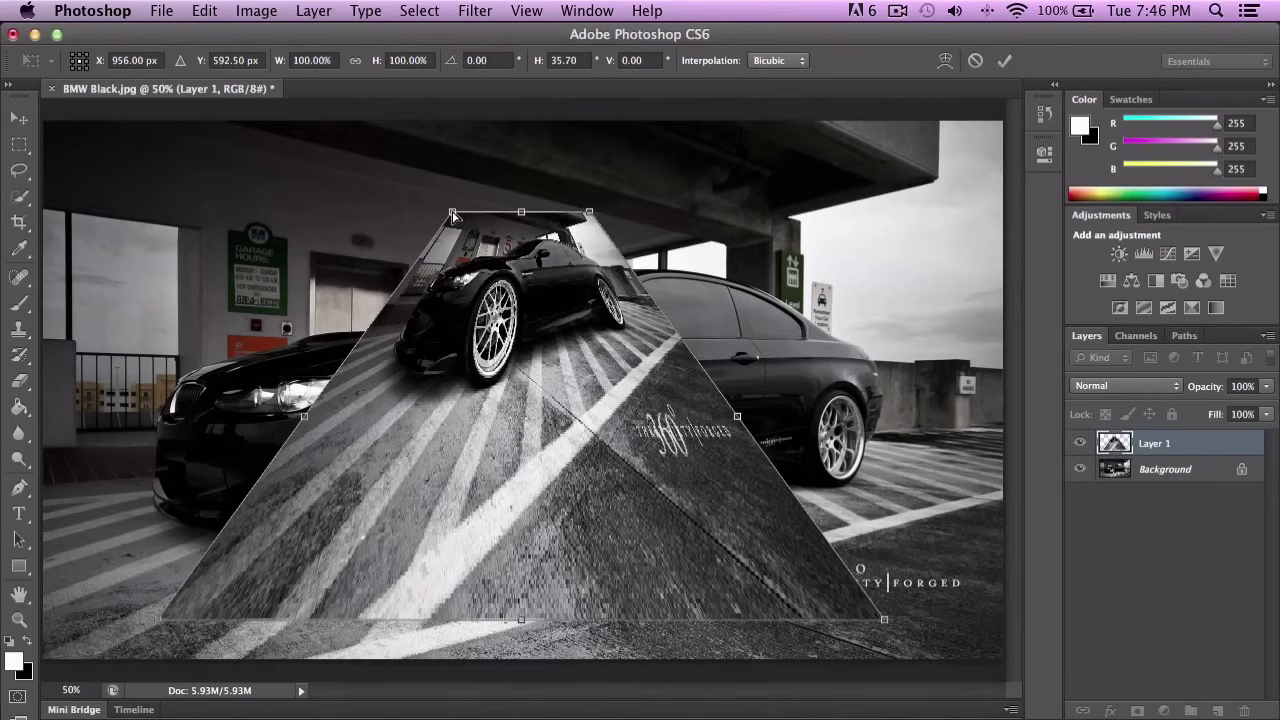
pyautogui.moveTo(453, 214); pyautogui.dragTo(170, 251)
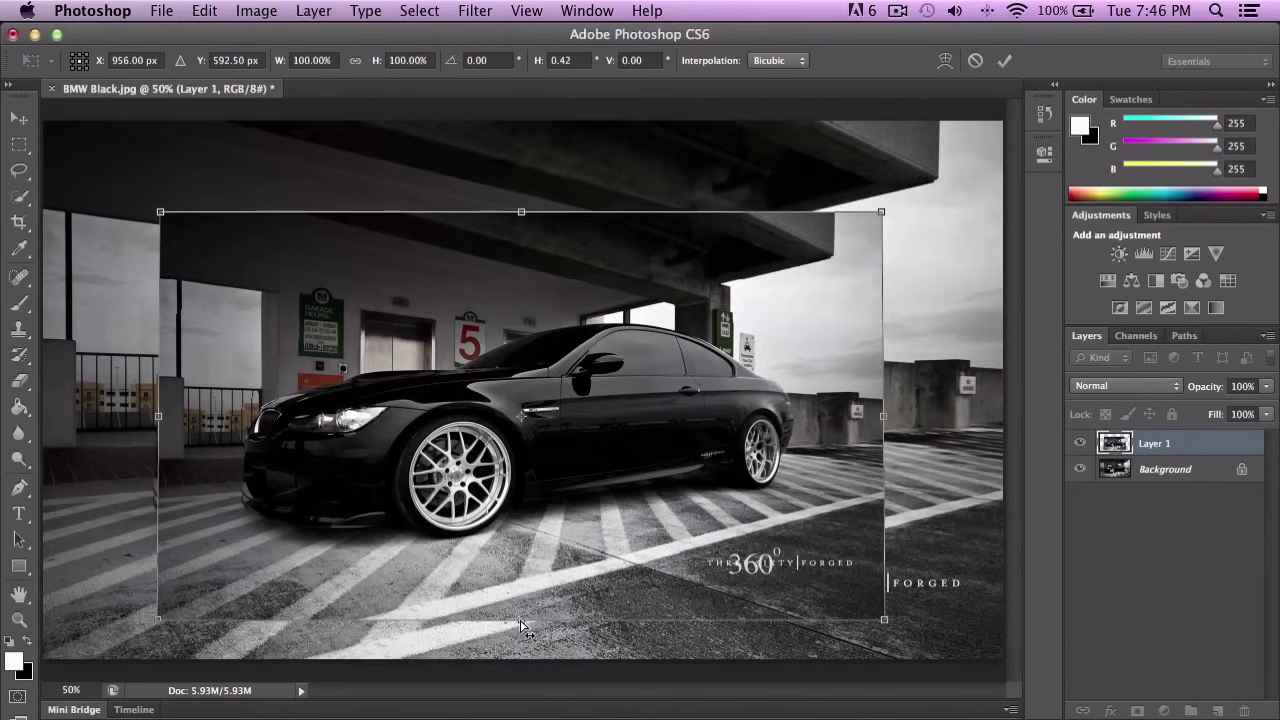
# Try shortening the right edge of Layer 1 in perspective and undo that change.
pyautogui.moveTo(521, 627); pyautogui.dragTo(353, 534)
pyautogui.moveTo(752, 606); pyautogui.dragTo(810, 519)
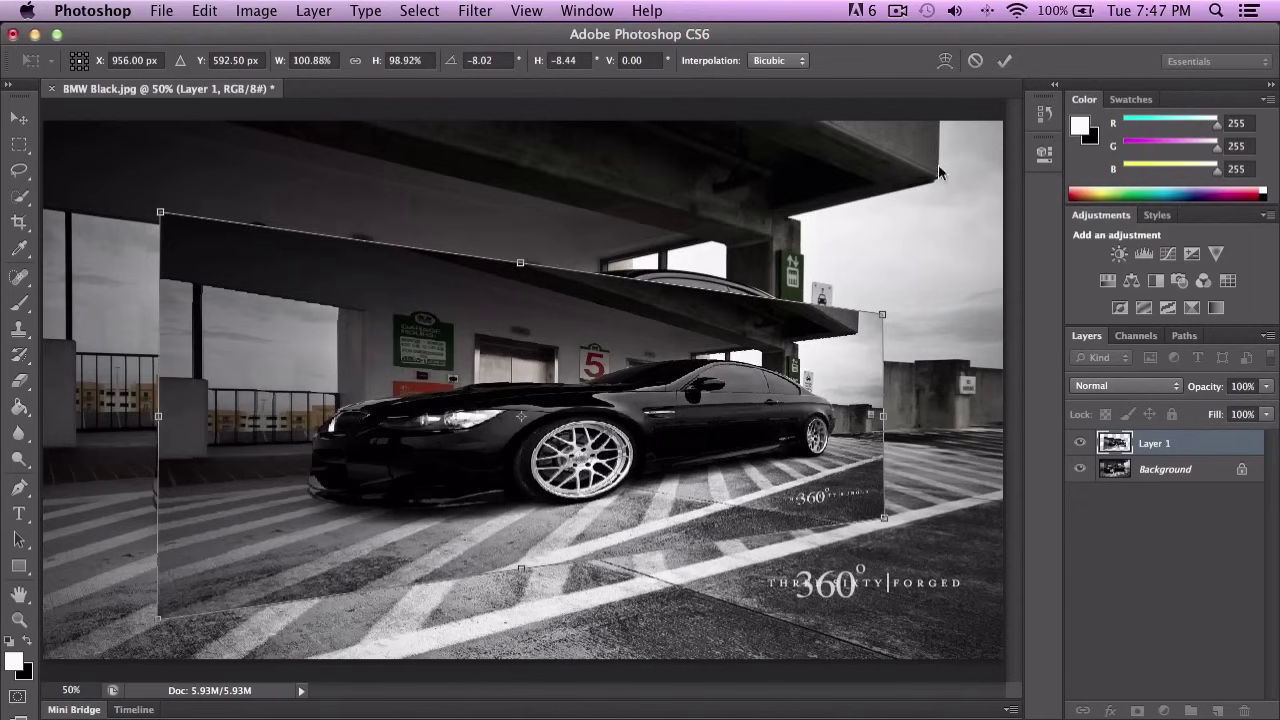
pyautogui.hotkey('ctrl', 'z')
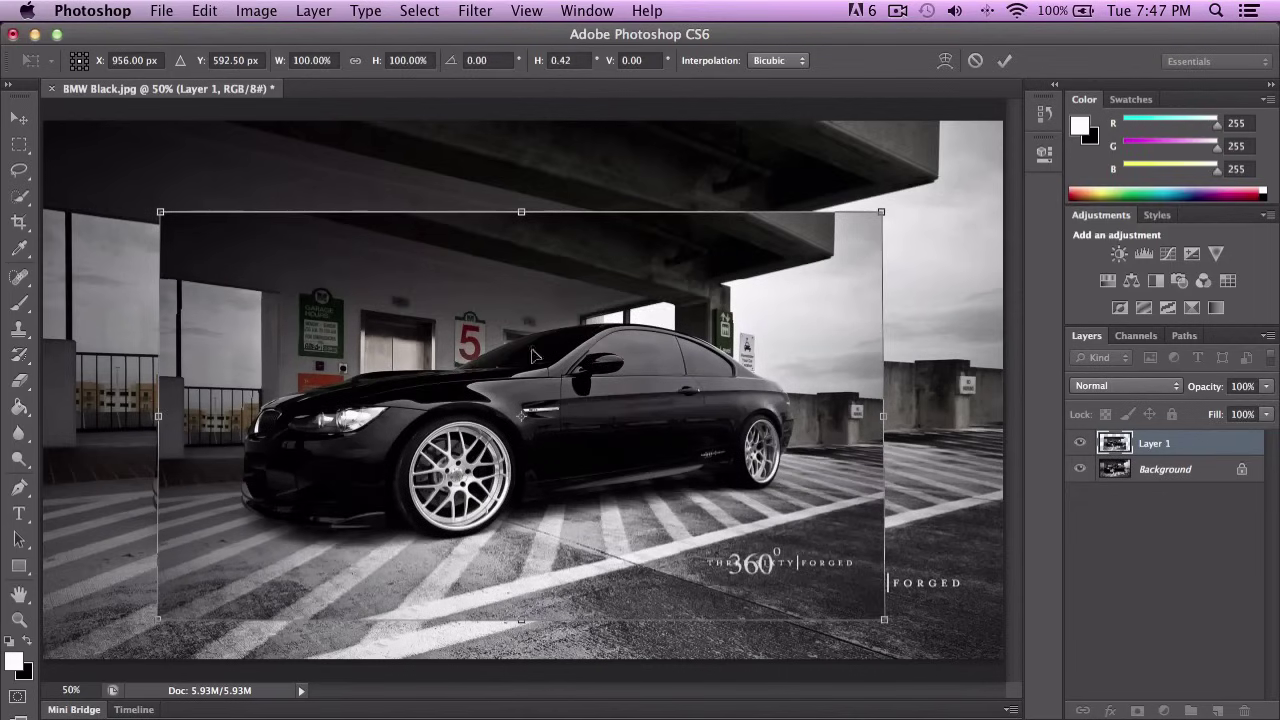
# Try a Warp on Layer 1 by pulling the mesh around the car and the left wall, and cancel the transform.
pyautogui.rightClick(492, 340)
pyautogui.click(572, 465)
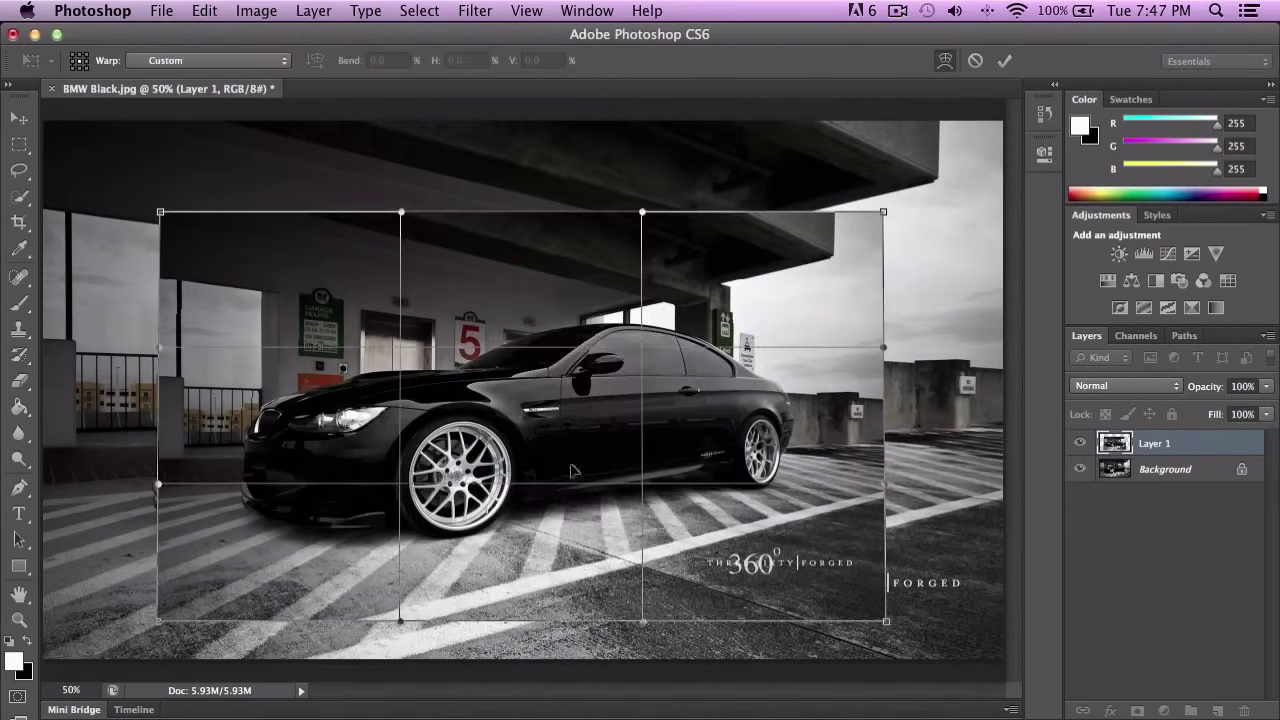
pyautogui.moveTo(572, 316); pyautogui.dragTo(512, 395)
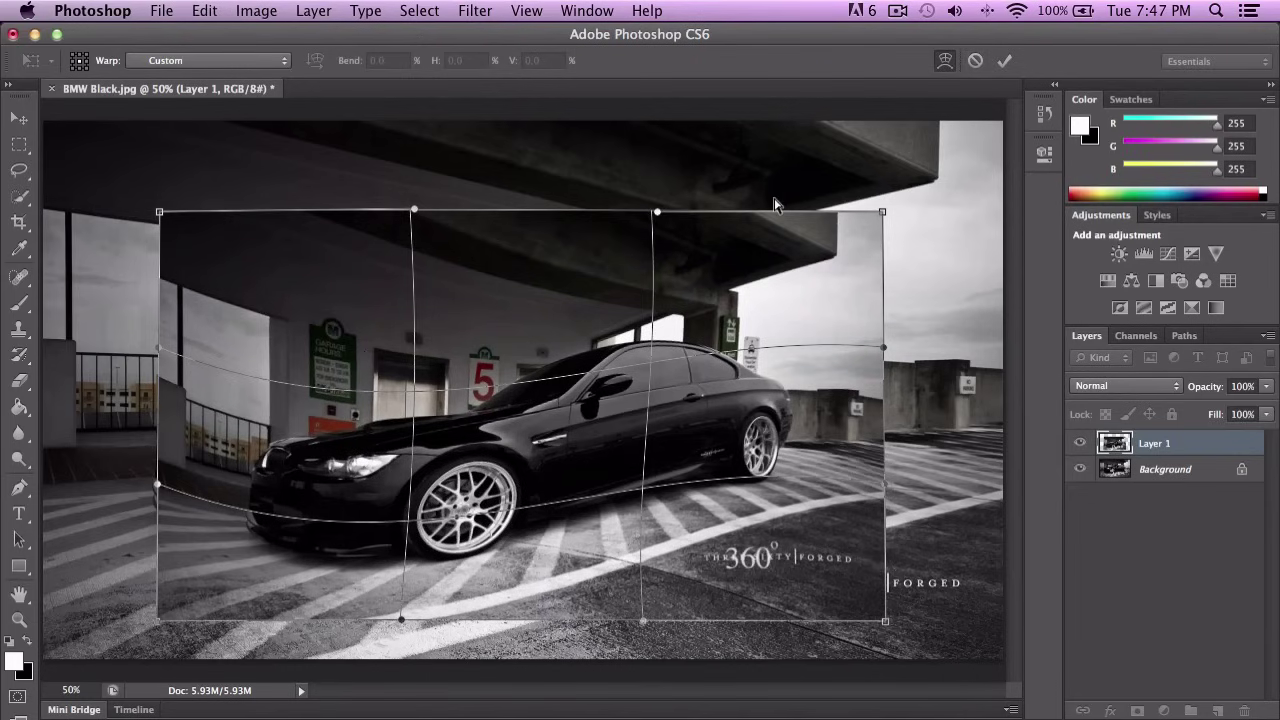
pyautogui.moveTo(268, 415); pyautogui.dragTo(216, 327)
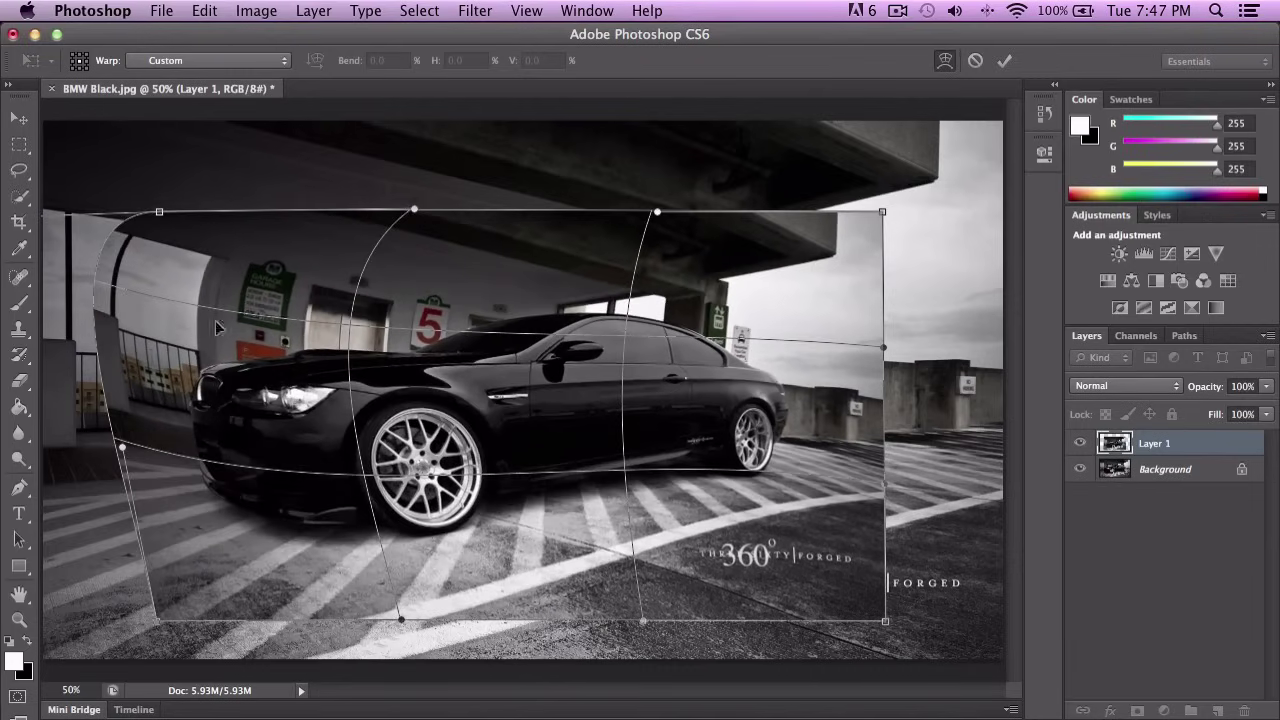
pyautogui.click(972, 63)
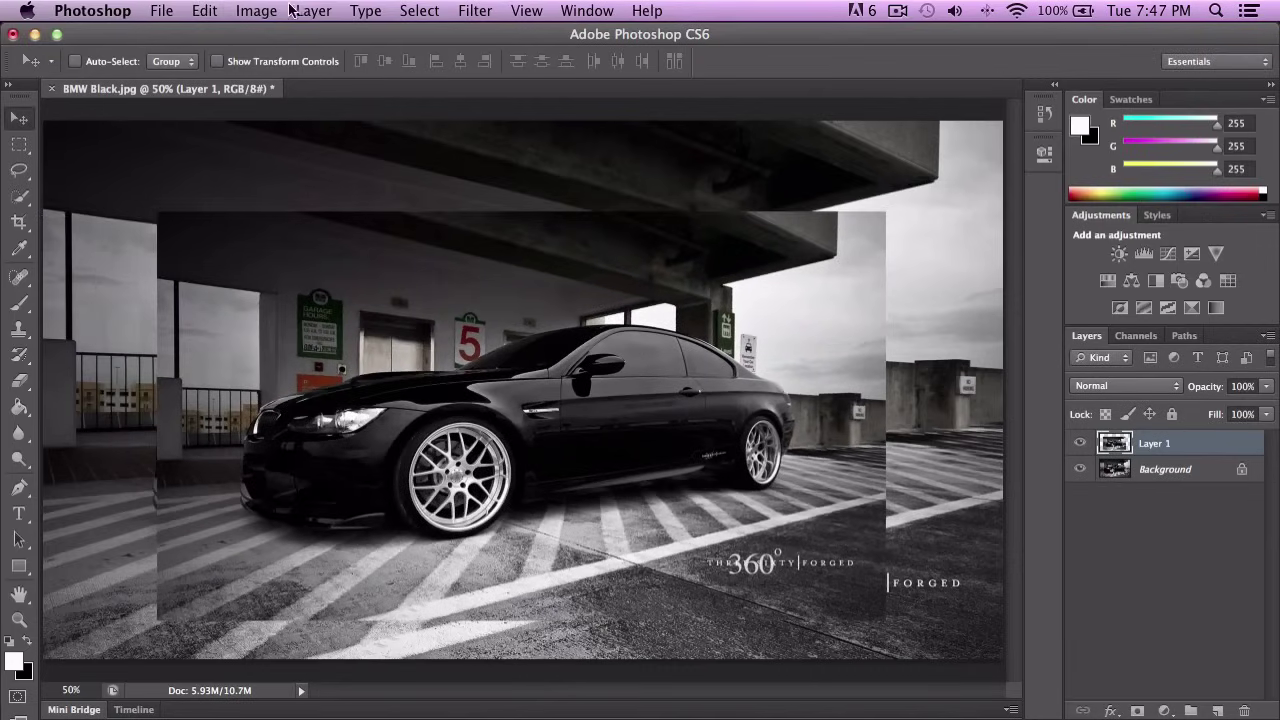
# Move Layer 1 a little up and to the right over the background.
pyautogui.click(207, 10)
pyautogui.click(252, 72)
pyautogui.moveTo(486, 318); pyautogui.dragTo(522, 292)
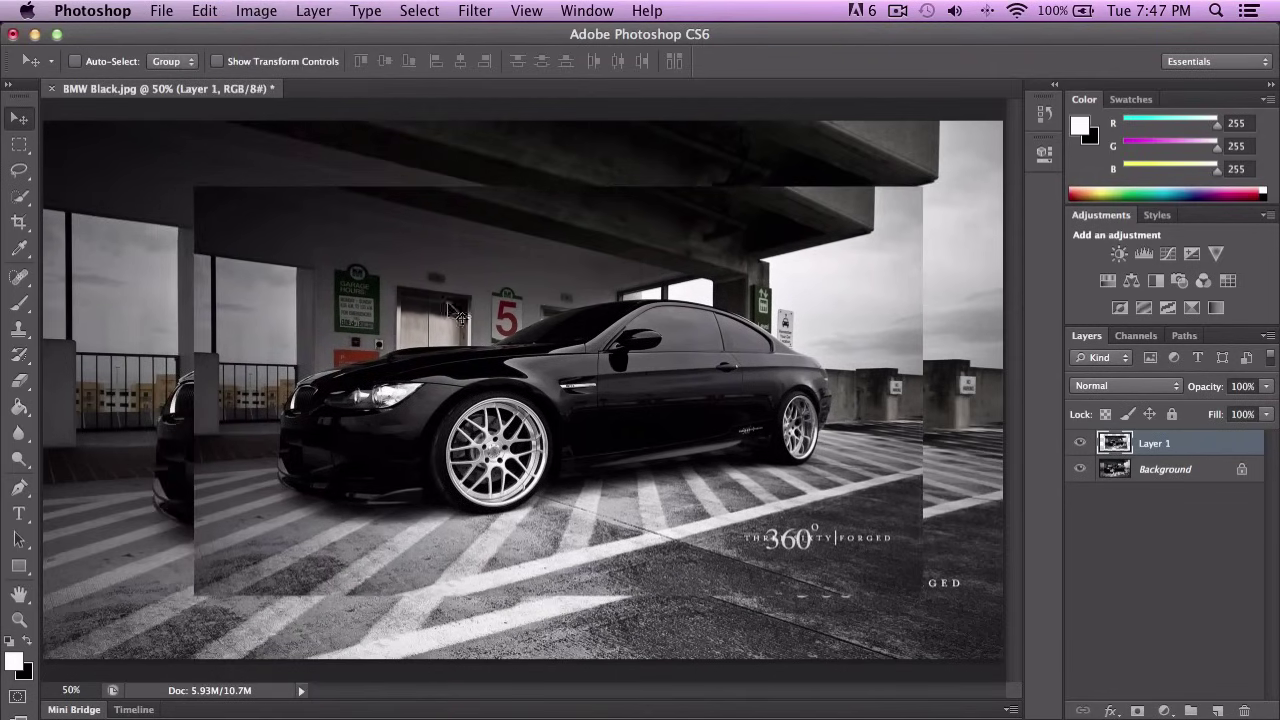
# Delete the transformed Layer 1 and make a fresh duplicate of the Background layer.
pyautogui.click(20, 146)
pyautogui.click(20, 149)
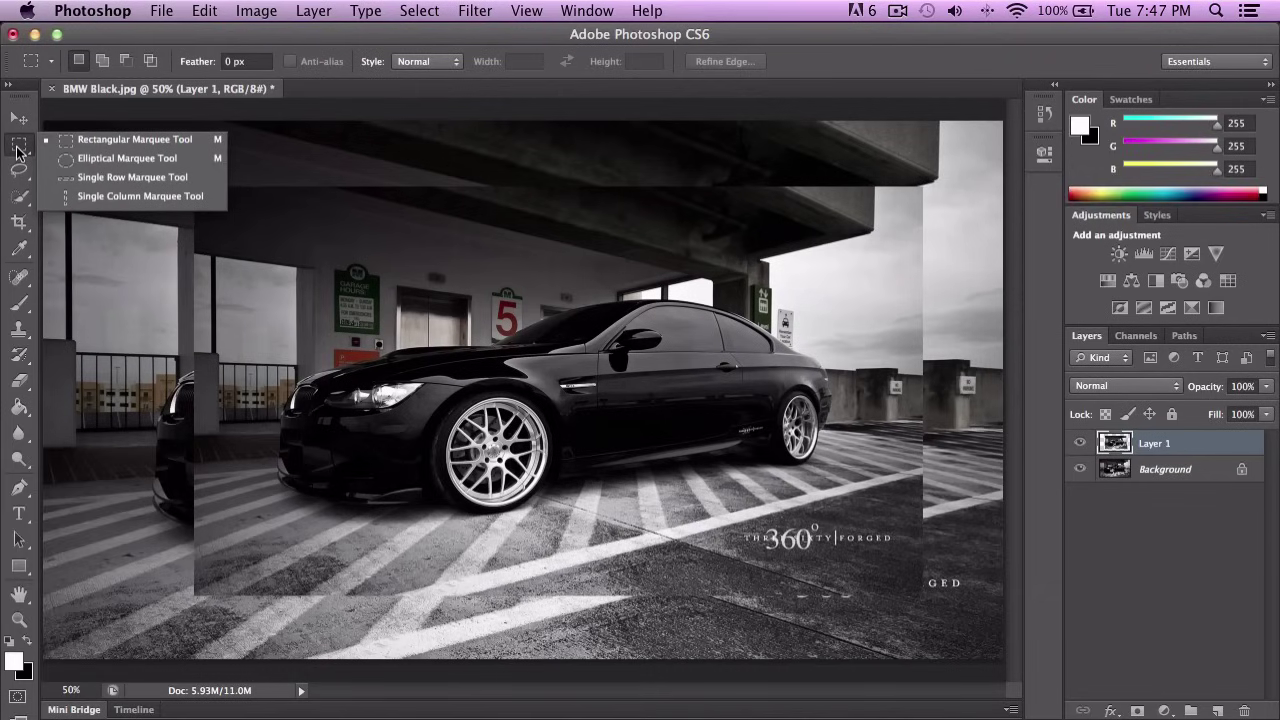
pyautogui.click(134, 139)
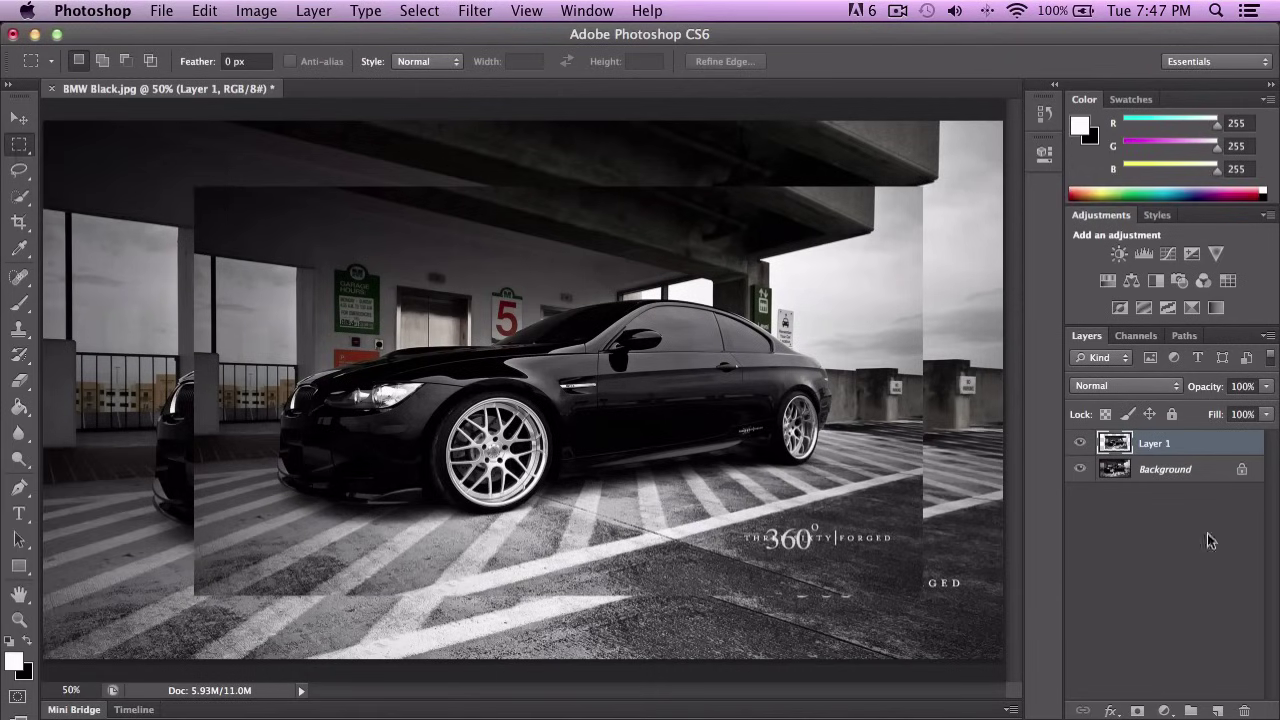
pyautogui.press('Delete')
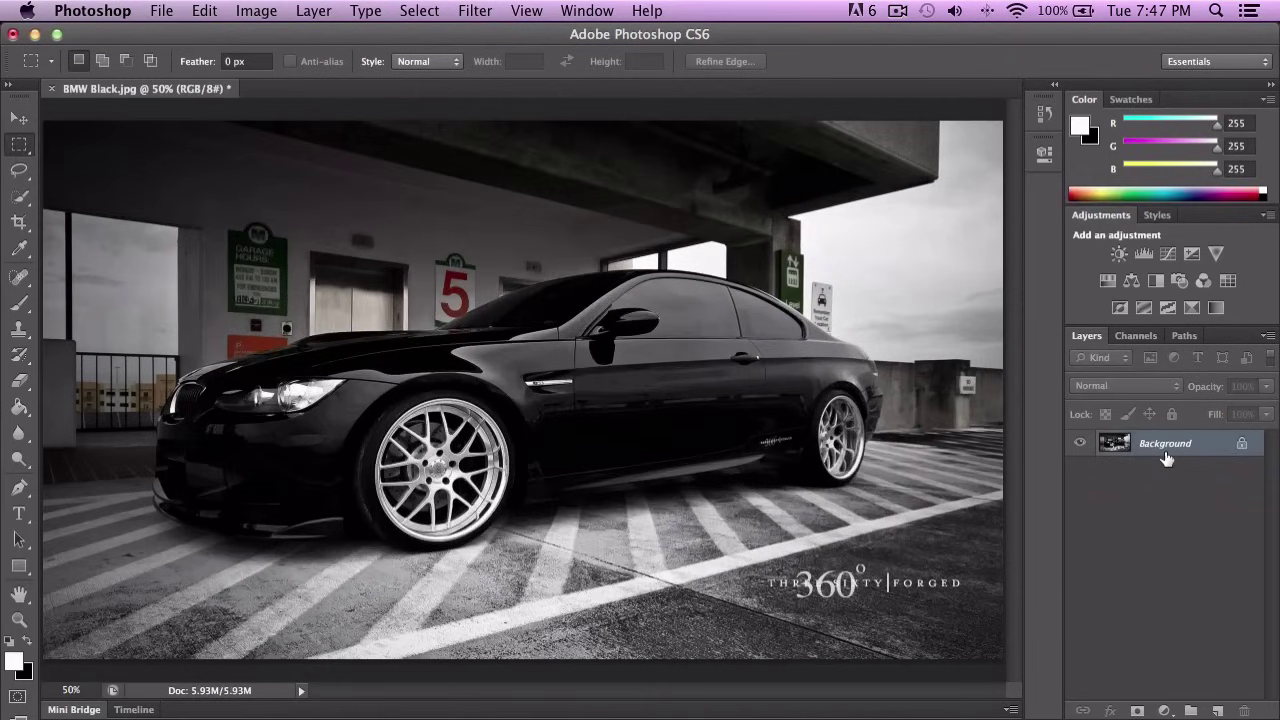
pyautogui.press('super+j')
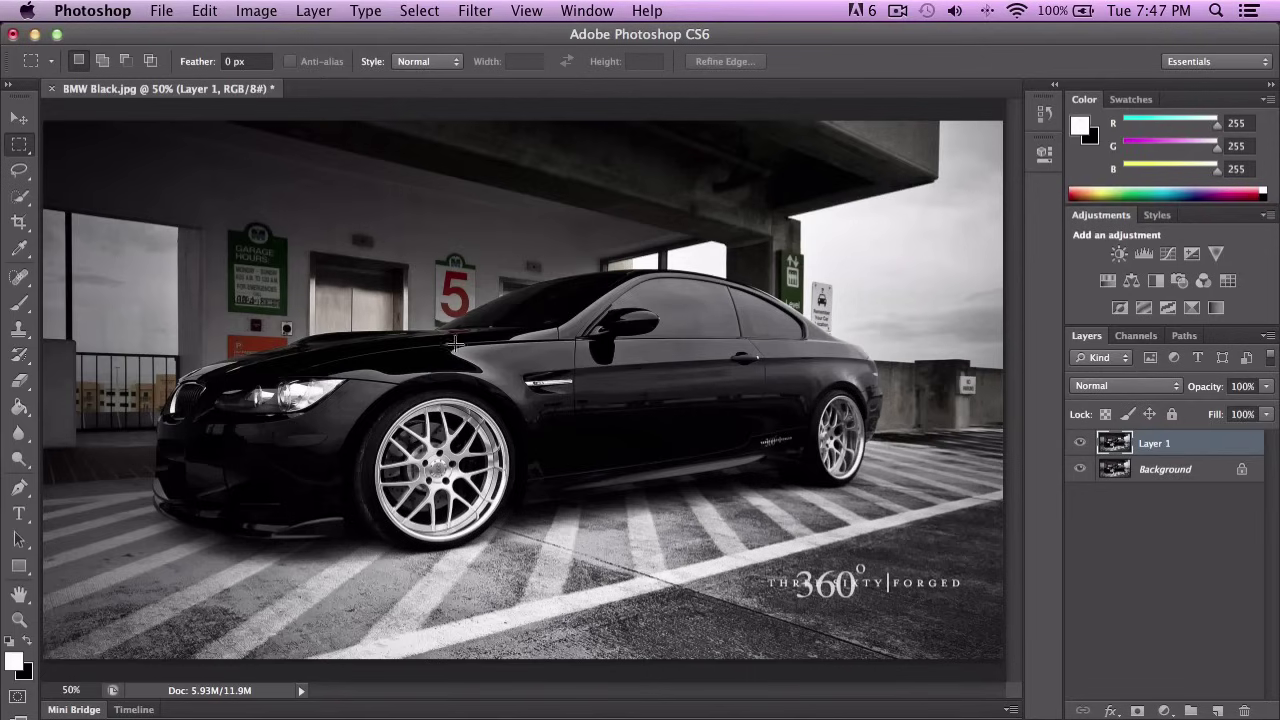
# Make a wide rectangular marquee selection across the wall and car roof, and shift it down over the hood.
pyautogui.click(25, 147)
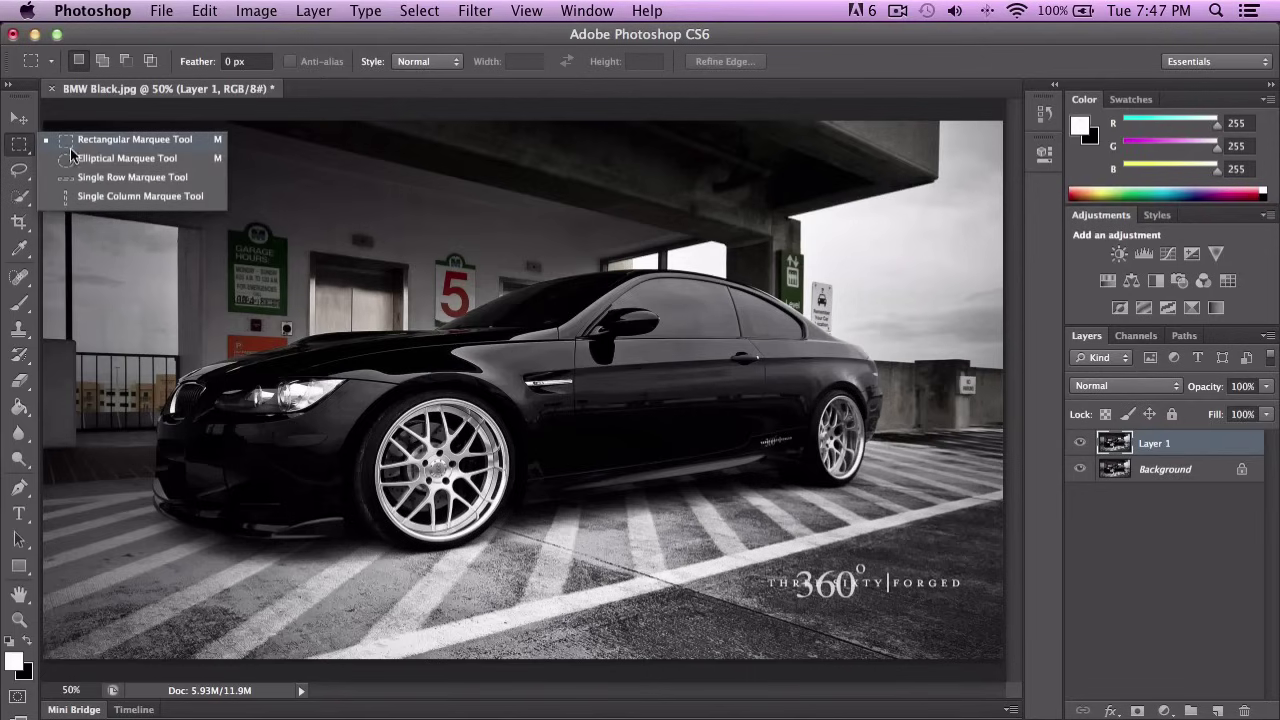
pyautogui.click(110, 147)
pyautogui.moveTo(137, 162); pyautogui.dragTo(834, 320)
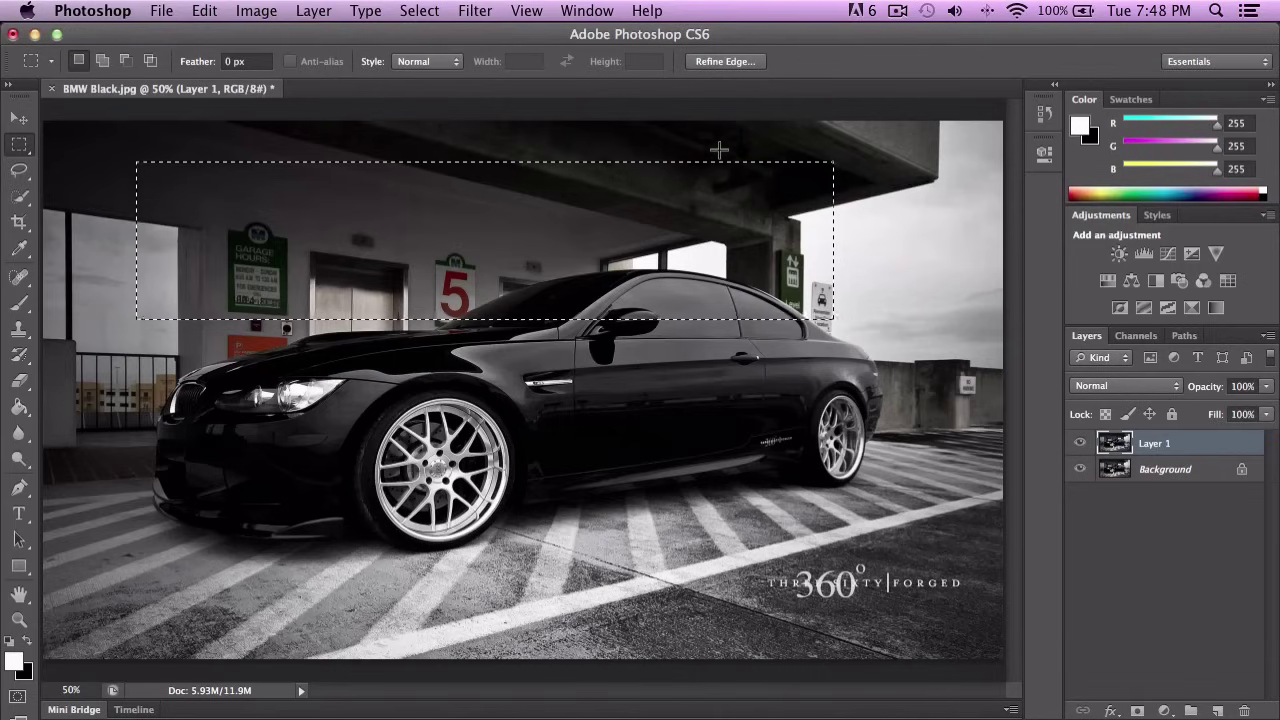
pyautogui.moveTo(426, 234); pyautogui.dragTo(435, 302)
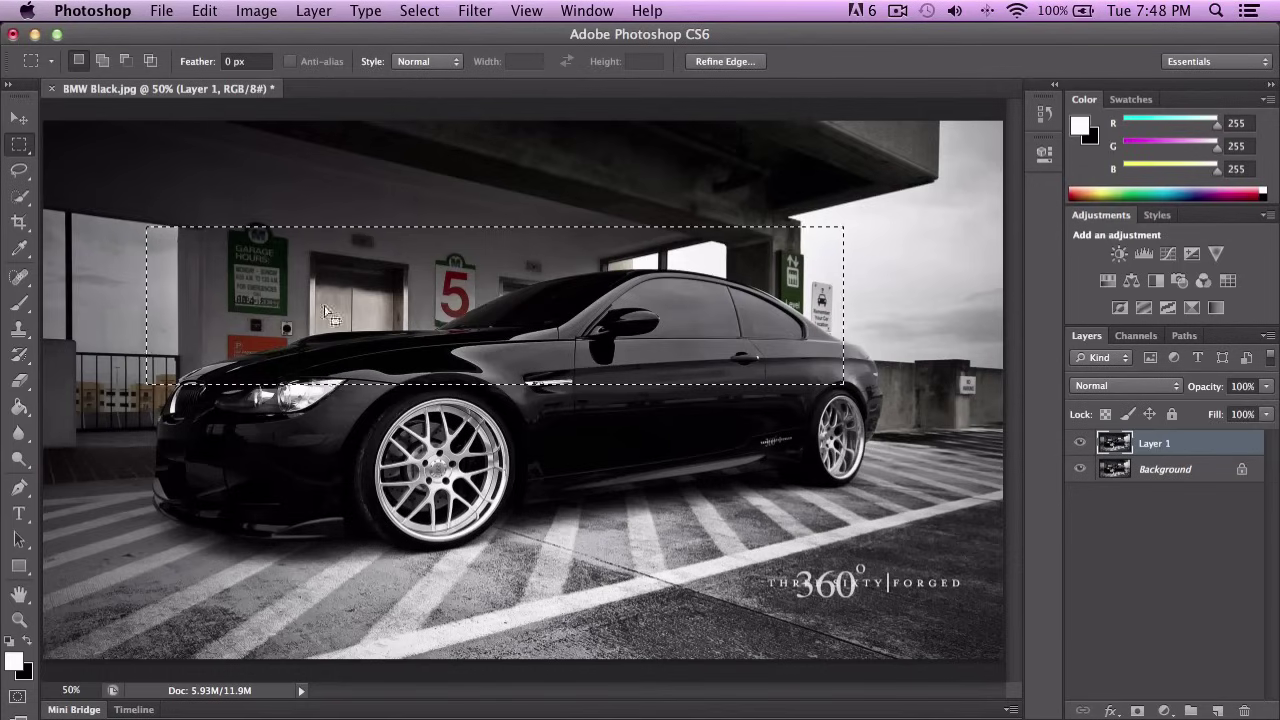
# Switch to the Brush tool and set its size to 58 px with a harder edge.
pyautogui.moveTo(19, 303)
pyautogui.mouseDown()
pyautogui.moveTo(70, 318)
pyautogui.moveTo(80, 297)
pyautogui.mouseUp()
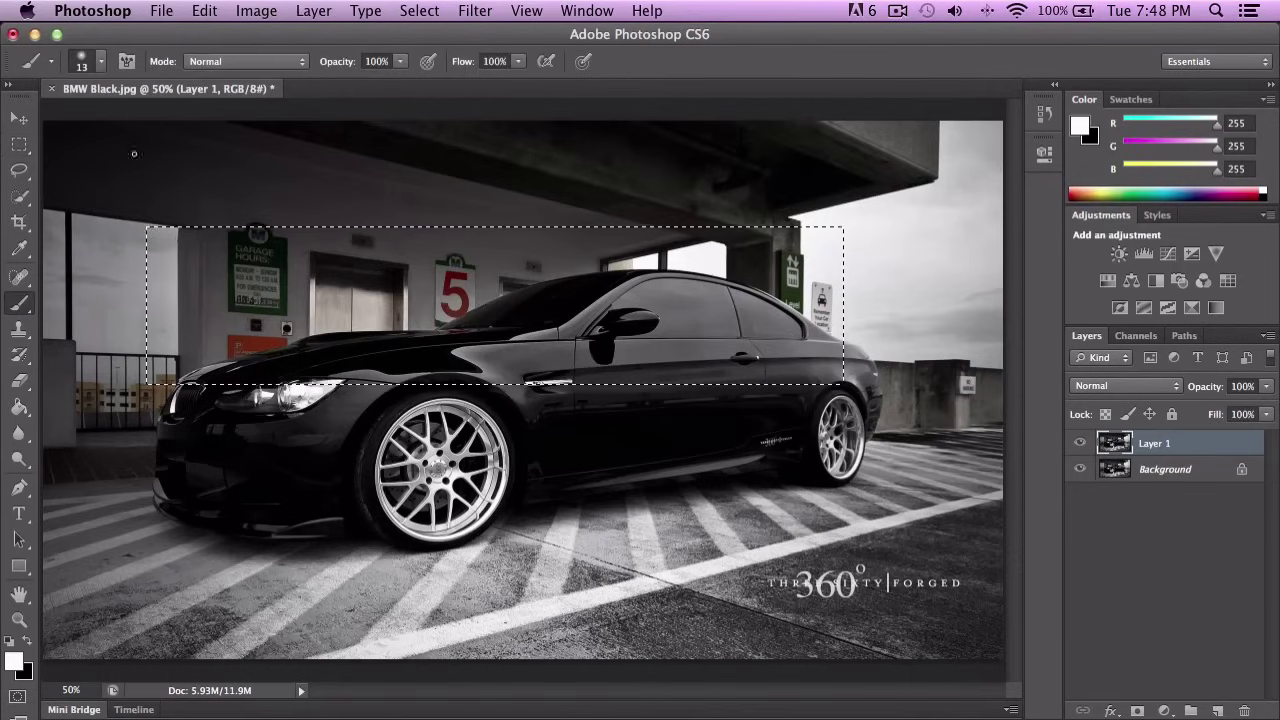
pyautogui.rightClick(359, 123)
pyautogui.moveTo(408, 170); pyautogui.dragTo(405, 170)
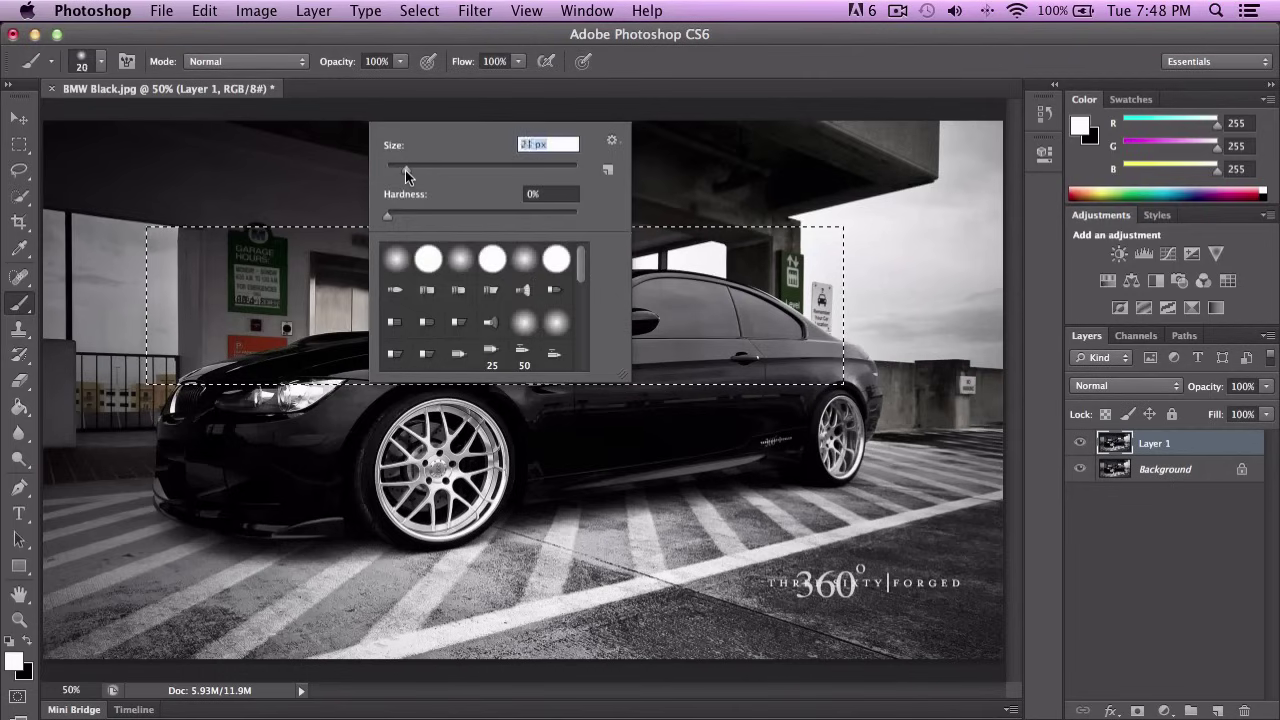
pyautogui.press('Tab')
pyautogui.write('100')
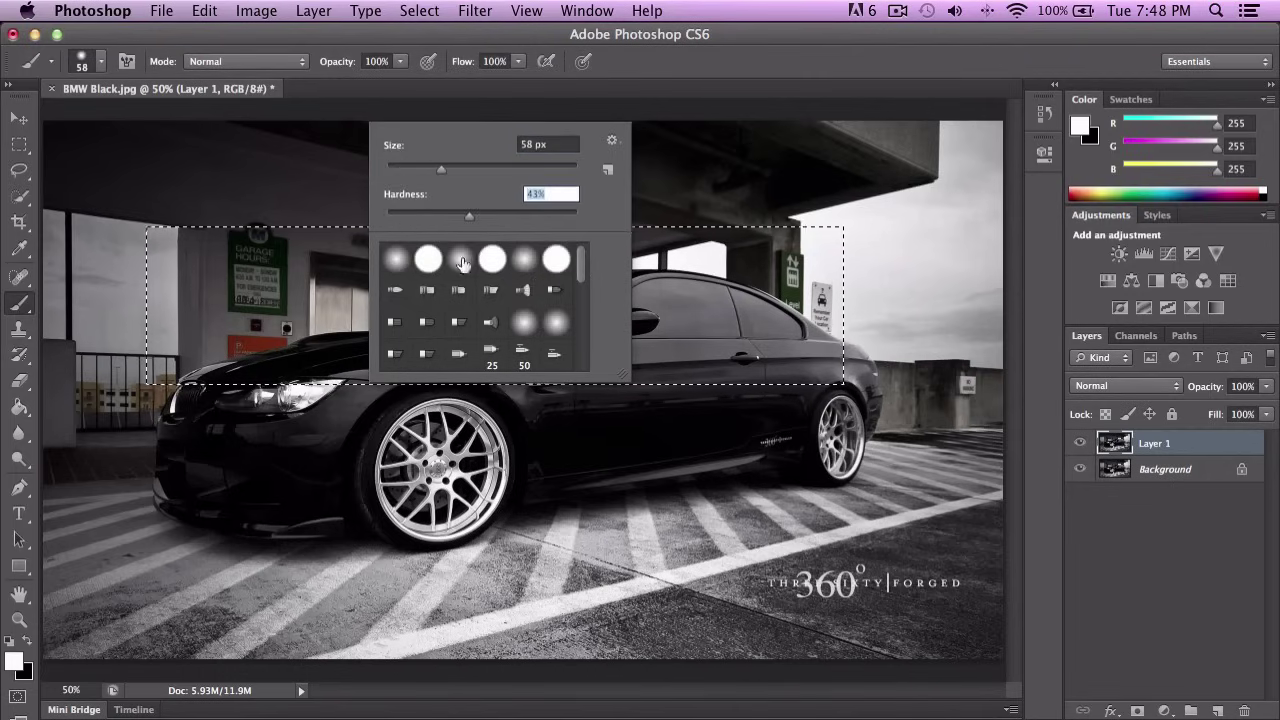
pyautogui.click(643, 277)
# Paint white strokes inside the selection over the wall, windshield and hood, undoing the last extra strokes.
pyautogui.moveTo(699, 278)
pyautogui.mouseDown()
pyautogui.moveTo(522, 298)
pyautogui.moveTo(450, 236)
pyautogui.moveTo(170, 250)
pyautogui.moveTo(100, 298)
pyautogui.mouseUp()
pyautogui.moveTo(262, 243)
pyautogui.mouseDown()
pyautogui.moveTo(343, 246)
pyautogui.moveTo(189, 297)
pyautogui.mouseUp()
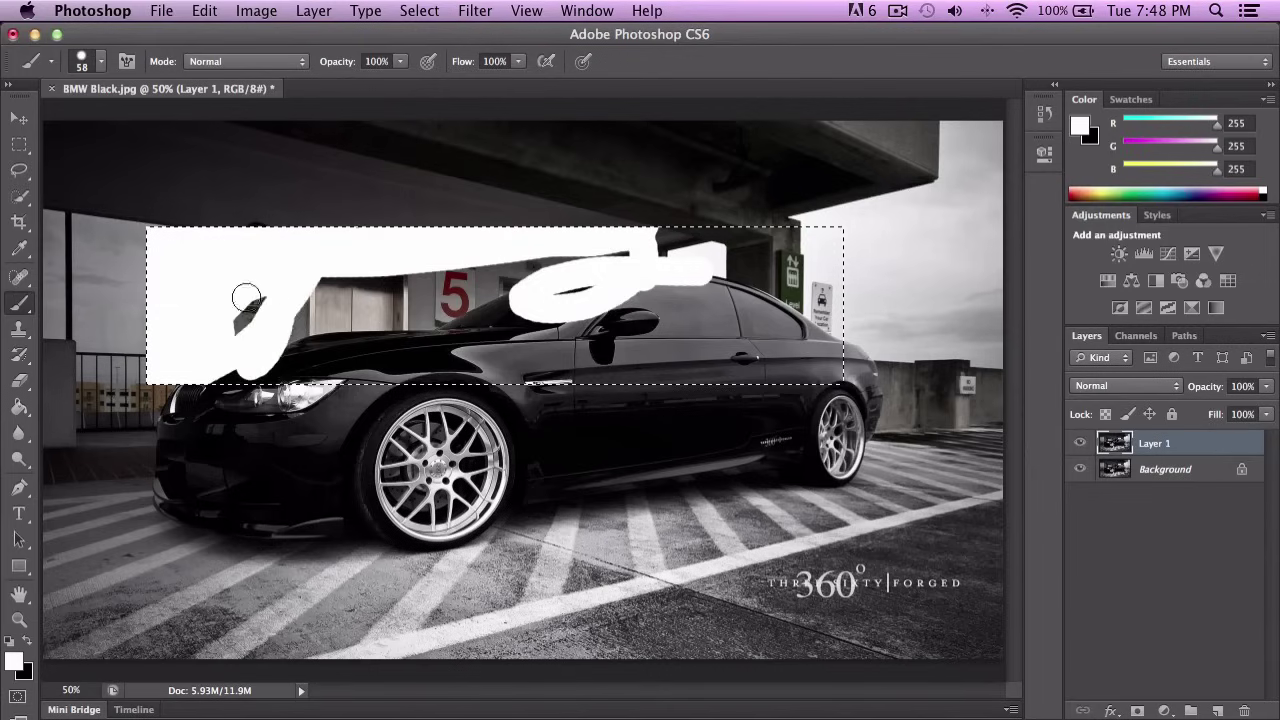
pyautogui.moveTo(305, 321)
pyautogui.mouseDown()
pyautogui.moveTo(460, 300)
pyautogui.moveTo(470, 348)
pyautogui.mouseUp()
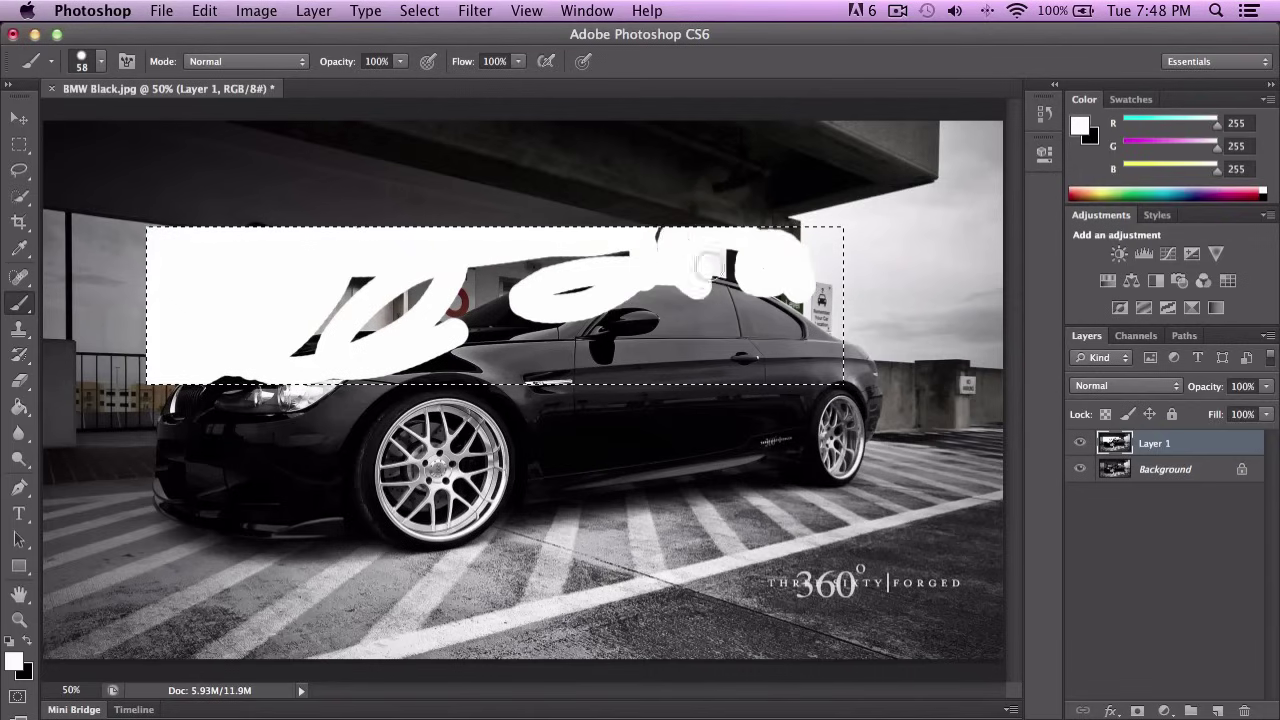
pyautogui.press('super+z')
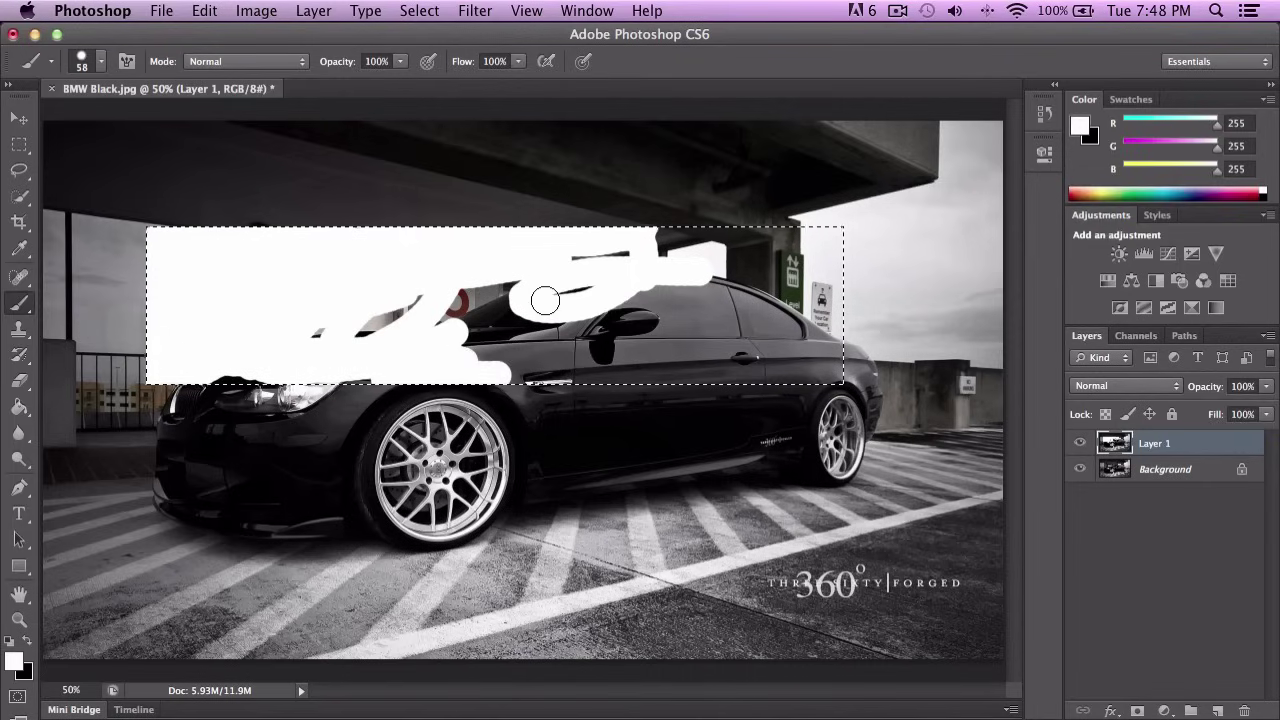
pyautogui.moveTo(534, 300); pyautogui.dragTo(520, 312)
pyautogui.press('super+z')
# Undo a trial deselection of the wide marquee and clear the white-painted area inside it from Layer 1.
pyautogui.press('super+d')
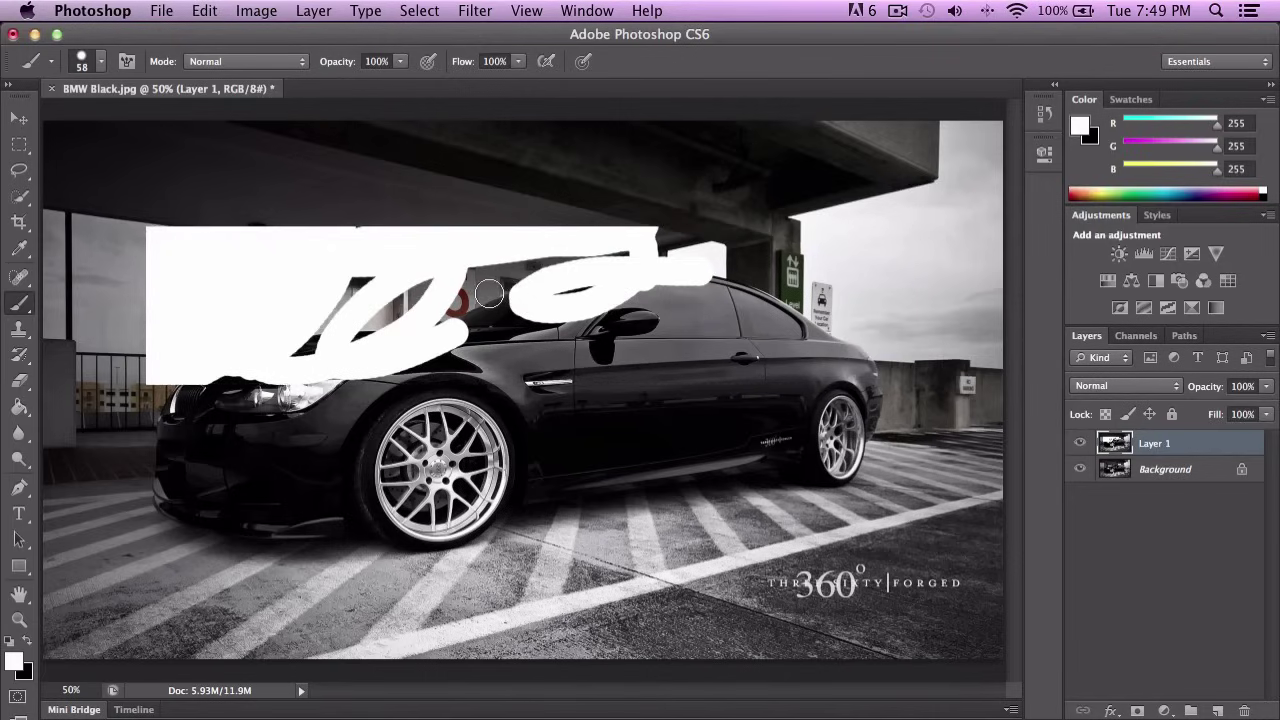
pyautogui.press('super+z')
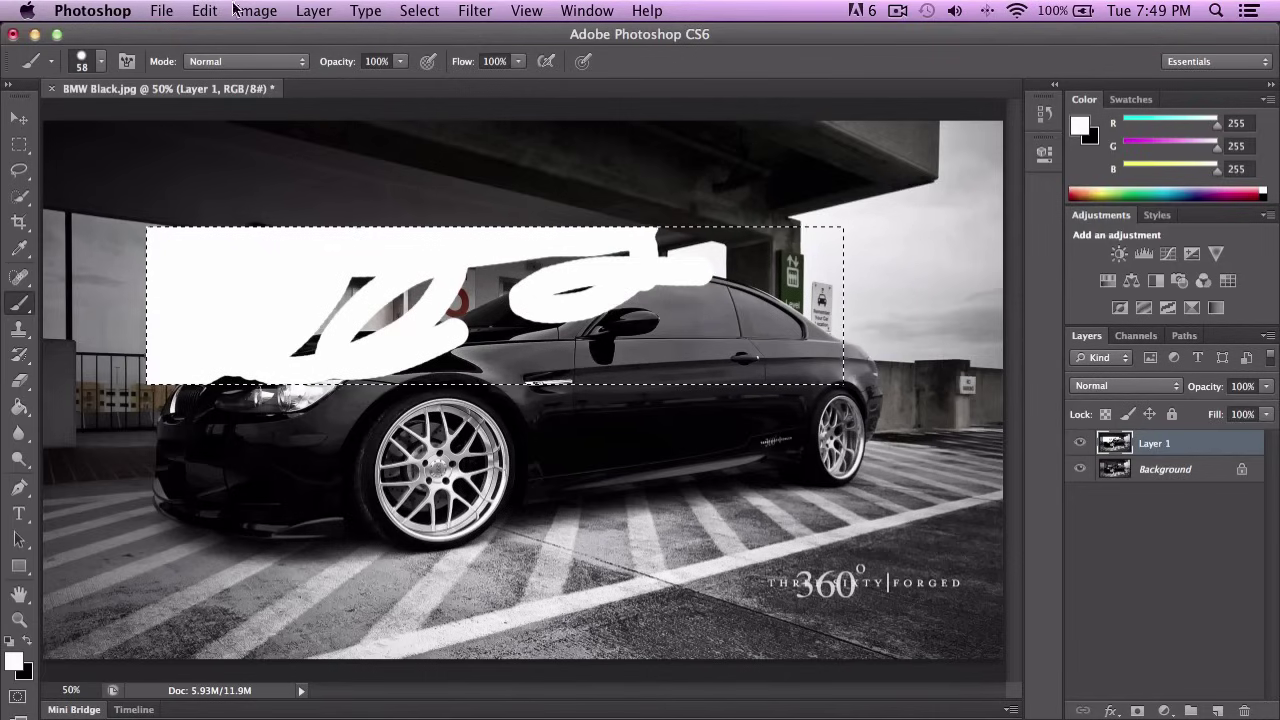
pyautogui.click(211, 20)
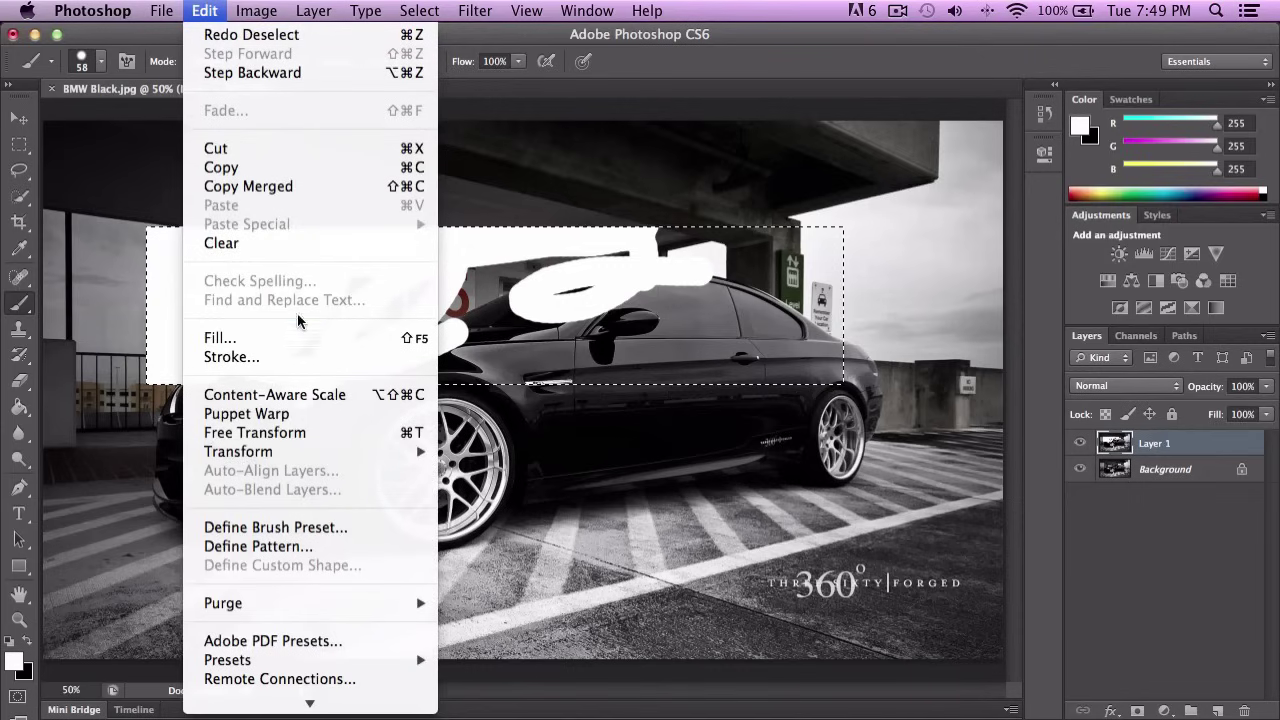
pyautogui.scroll(-5, 302, 474)
pyautogui.moveTo(270, 7)
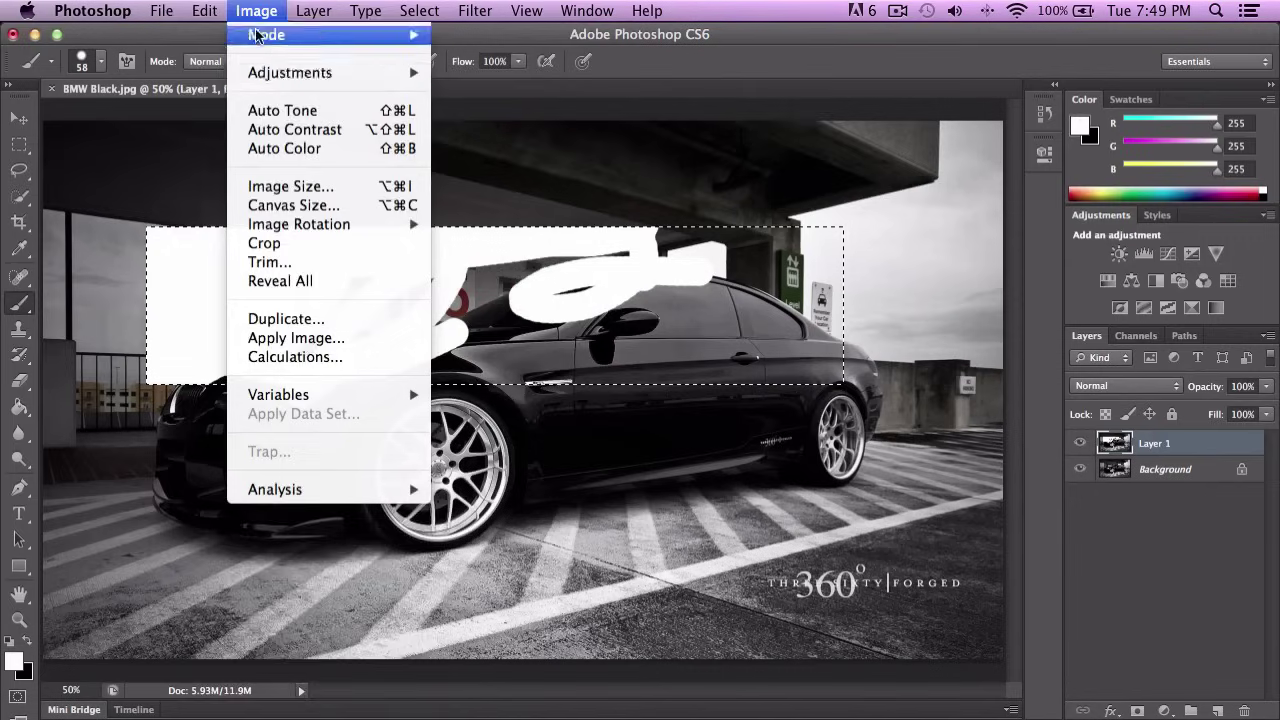
pyautogui.moveTo(215, 6)
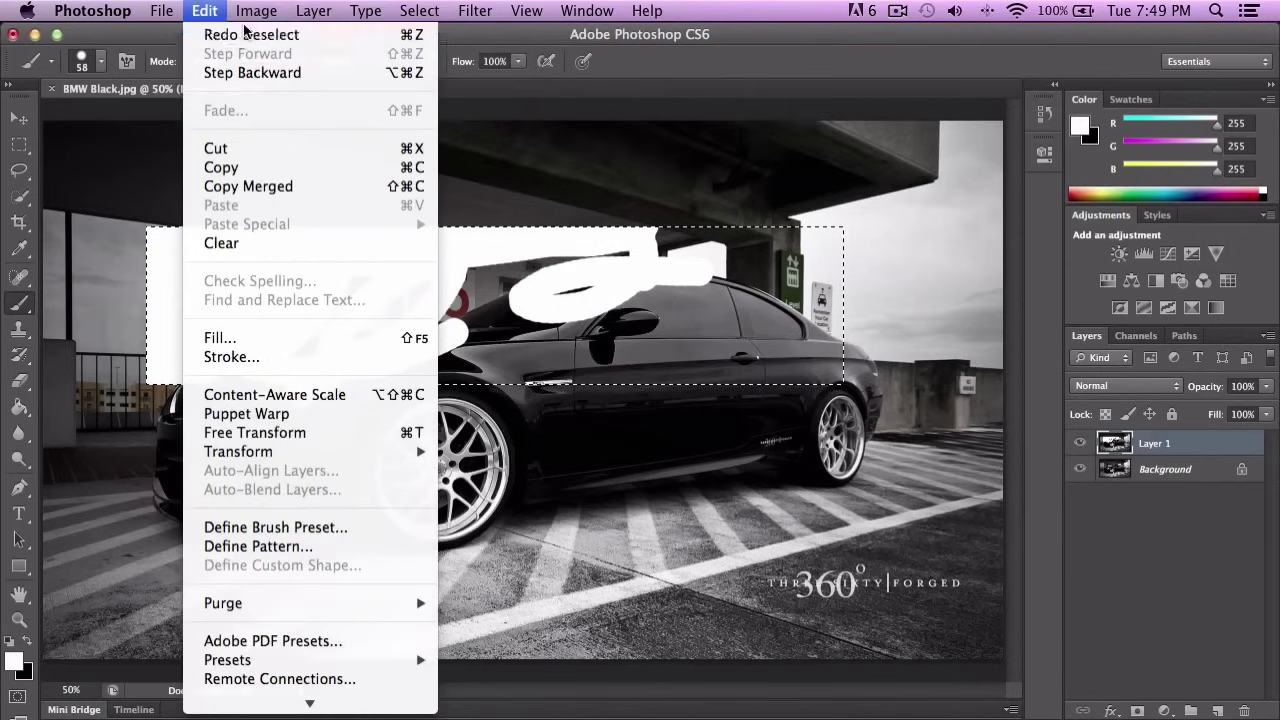
pyautogui.click(258, 243)
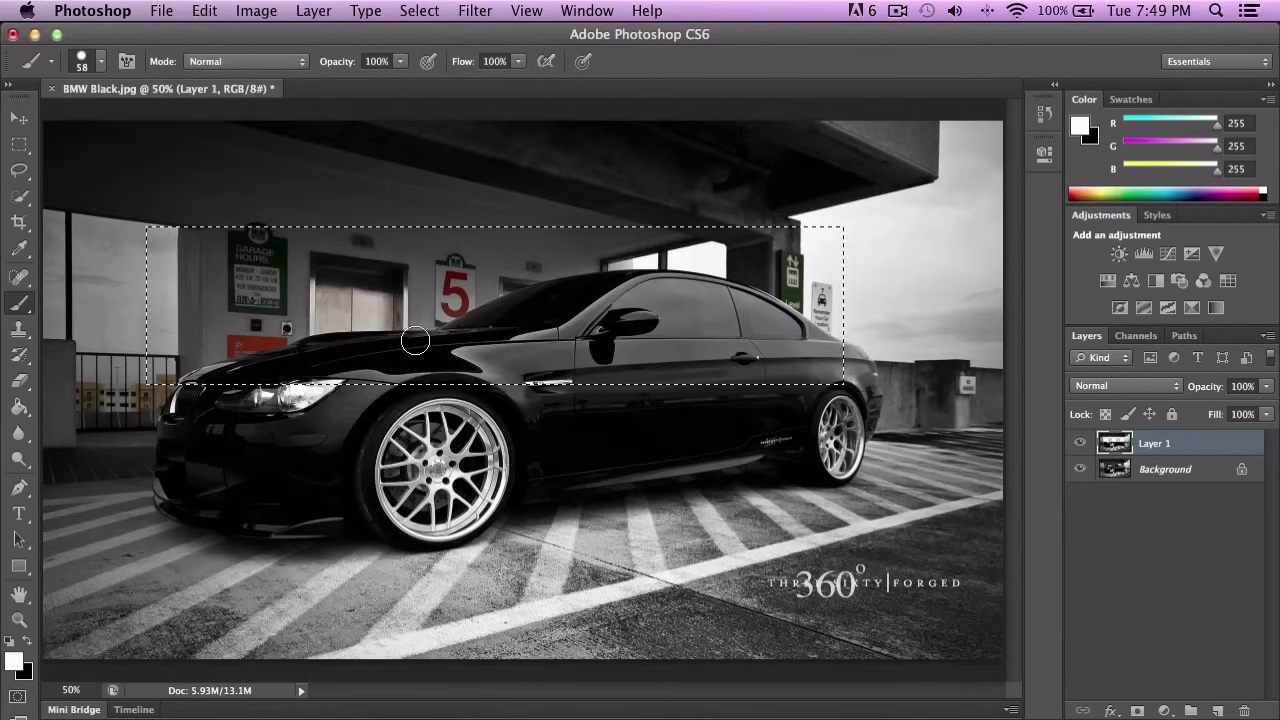
# Drop the marquee selection and trace a freehand Lasso selection around the car's front wheel and tire.
pyautogui.click(200, 10)
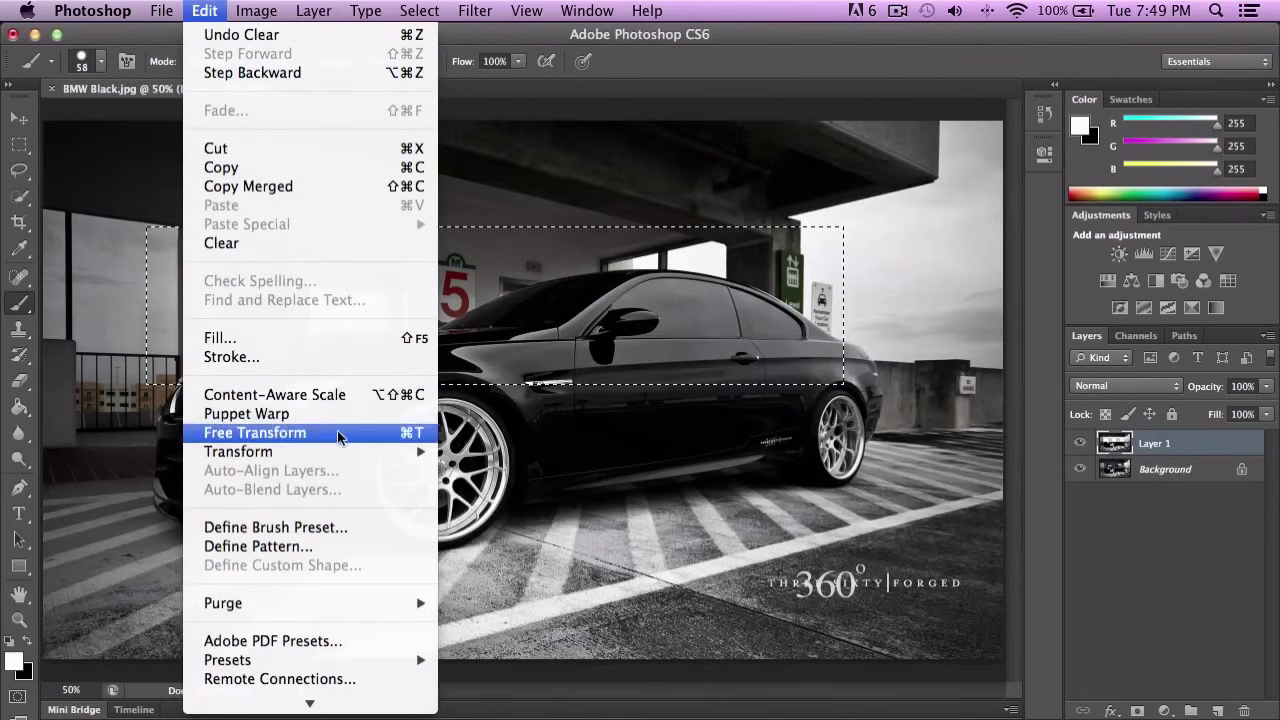
pyautogui.click(855, 257)
pyautogui.press('super+d')
pyautogui.moveTo(19, 144)
pyautogui.mouseDown()
pyautogui.moveTo(72, 155)
pyautogui.moveTo(8, 173)
pyautogui.moveTo(52, 180)
pyautogui.mouseUp()
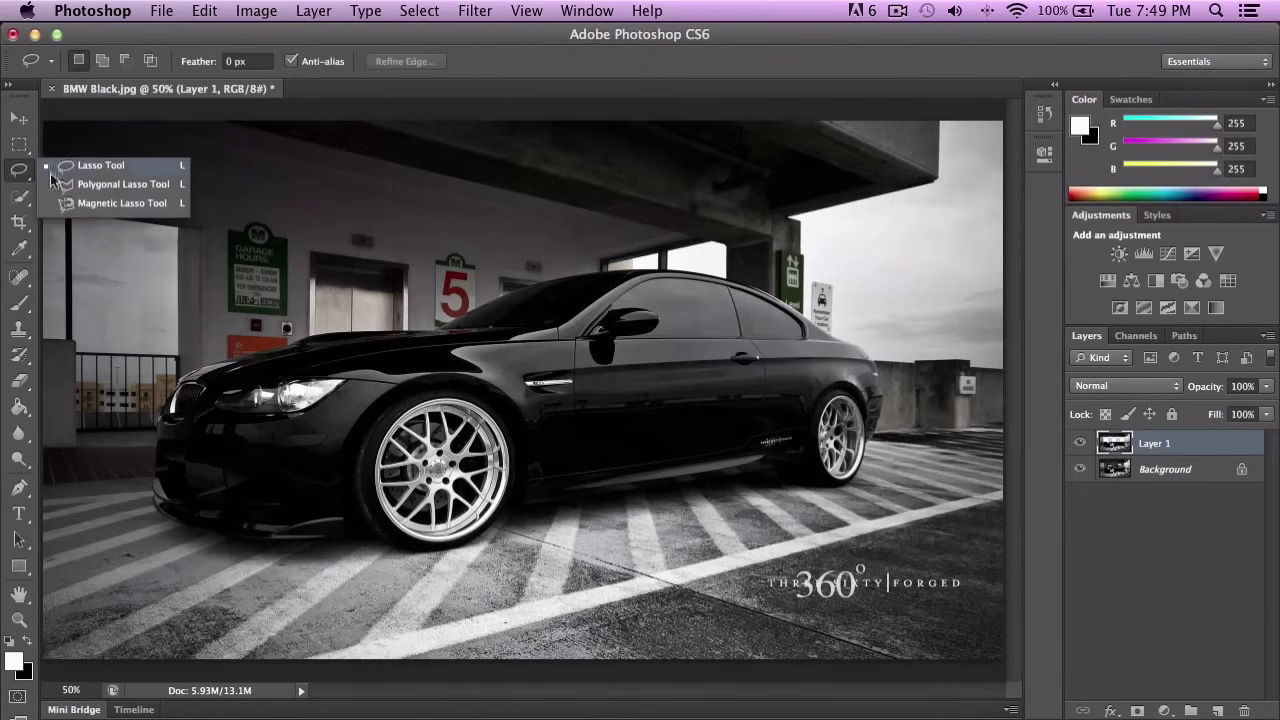
pyautogui.click(115, 171)
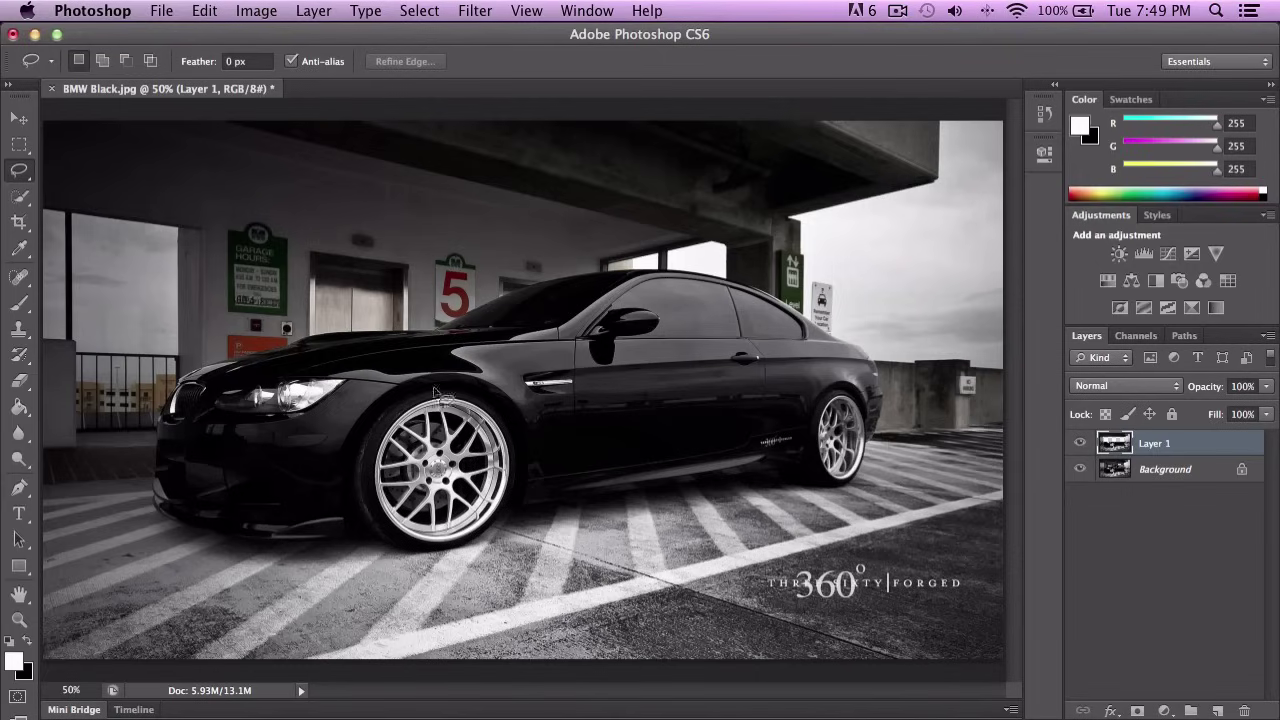
pyautogui.moveTo(512, 517)
pyautogui.mouseDown()
pyautogui.moveTo(511, 435)
pyautogui.moveTo(486, 395)
pyautogui.moveTo(419, 390)
pyautogui.moveTo(378, 457)
pyautogui.moveTo(393, 524)
pyautogui.moveTo(414, 548)
pyautogui.moveTo(497, 530)
pyautogui.moveTo(414, 458)
pyautogui.moveTo(424, 448)
pyautogui.moveTo(439, 470)
pyautogui.moveTo(464, 390)
pyautogui.moveTo(443, 470)
pyautogui.moveTo(444, 434)
pyautogui.moveTo(432, 466)
pyautogui.mouseUp()
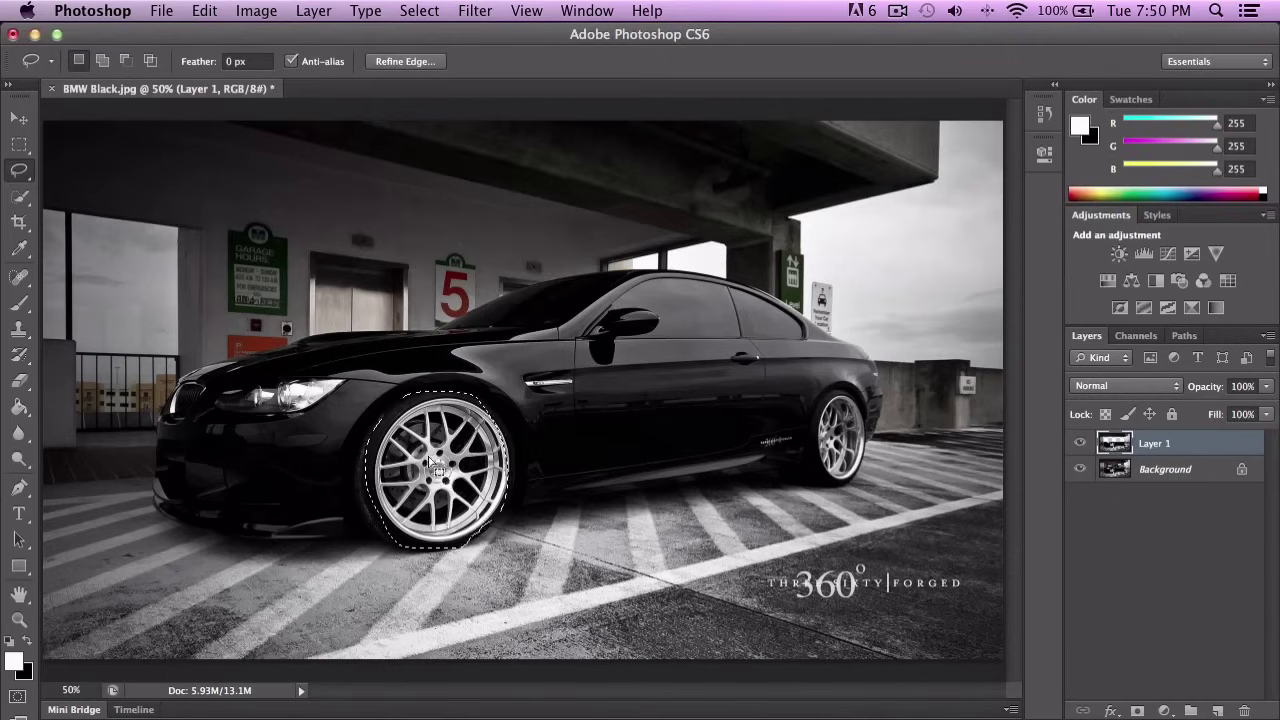
# Copy the lassoed front wheel onto its own new layer with Layer Via Copy.
pyautogui.rightClick(429, 458)
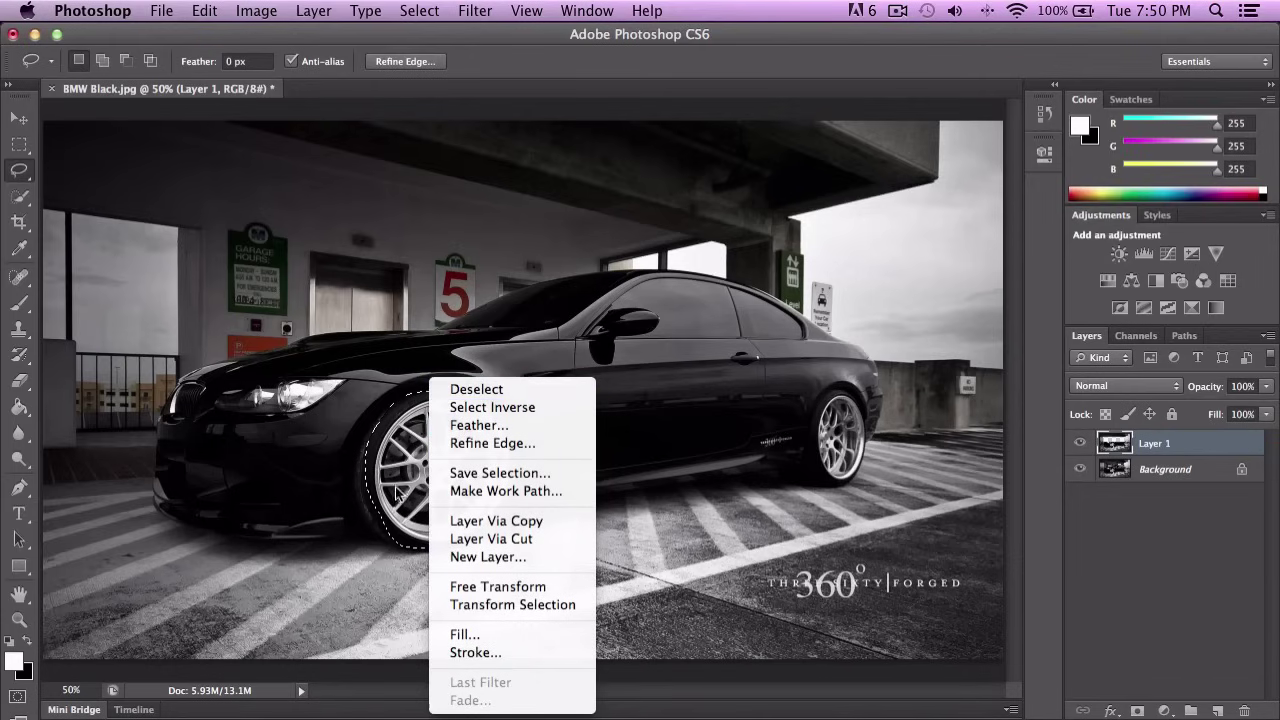
pyautogui.click(488, 521)
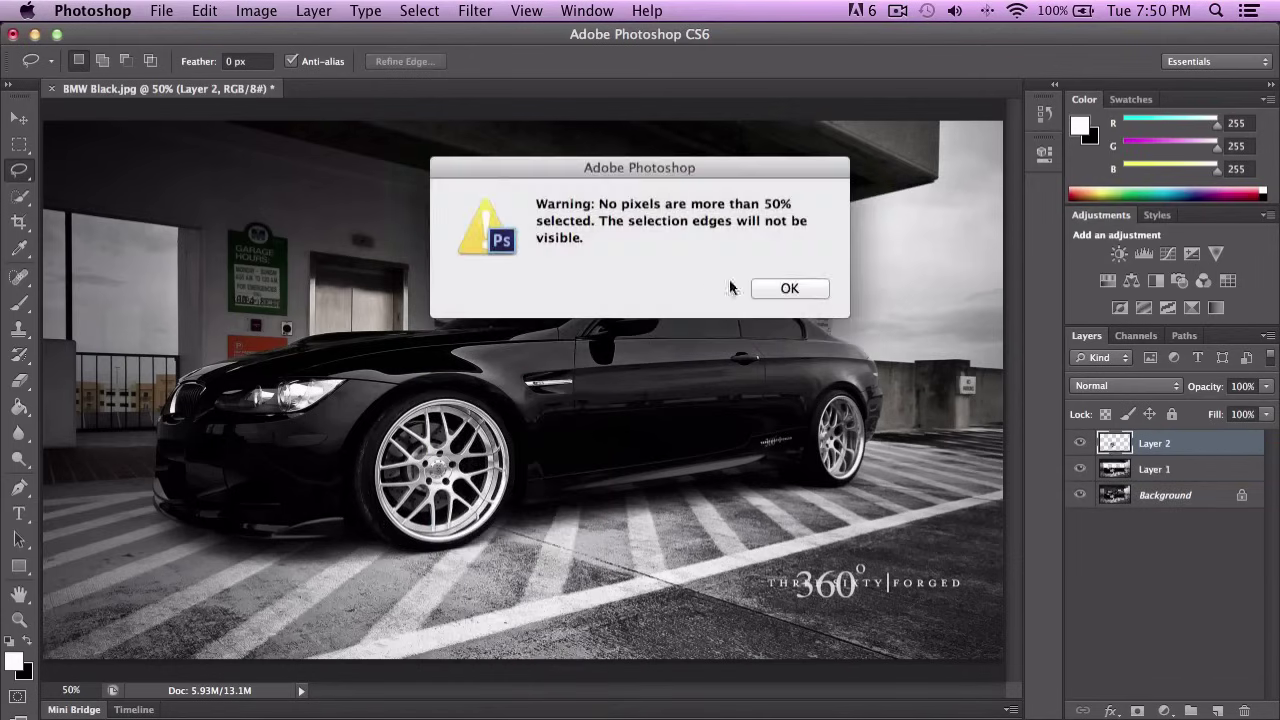
pyautogui.click(789, 288)
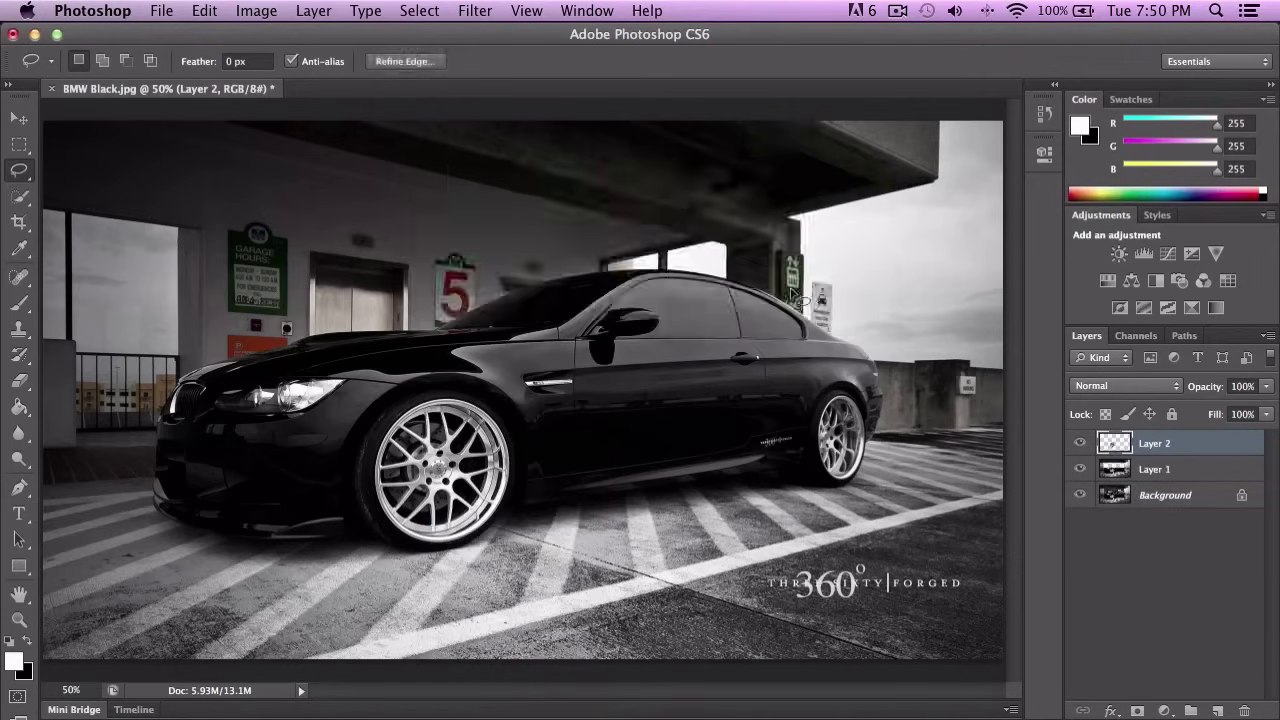
# Hide Layer 1 and the Background to examine the copied wheel alone, and show both layers again.
pyautogui.click(1080, 469)
pyautogui.click(1080, 495)
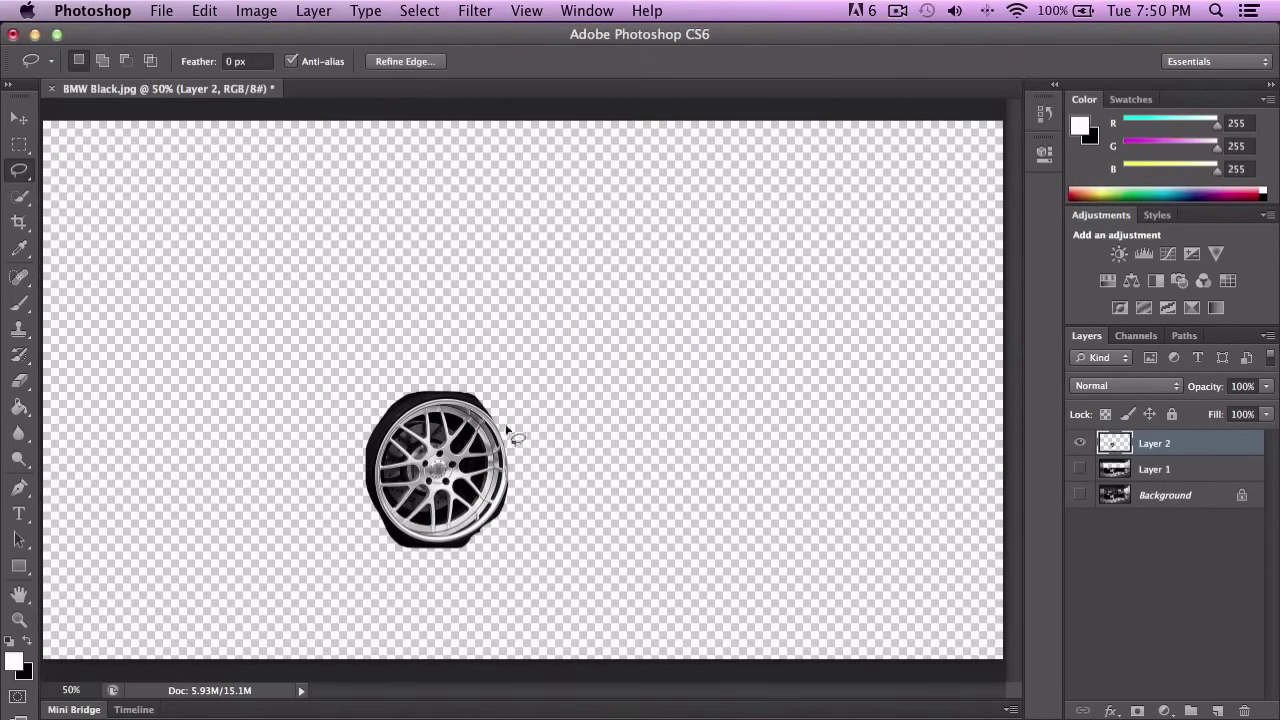
pyautogui.click(1080, 495)
pyautogui.click(1080, 469)
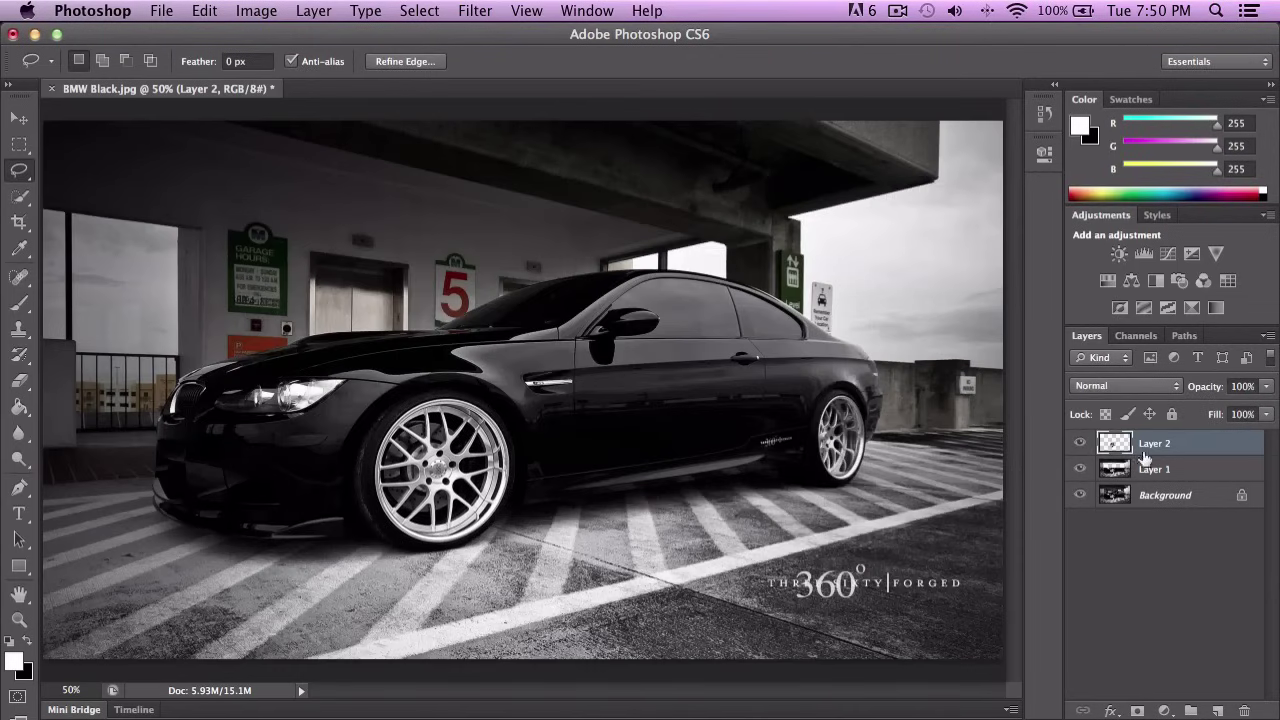
# Move the copied wheel up over the hood, down beside the front wheel, and partly back over it.
pyautogui.press('v')
pyautogui.moveTo(453, 434); pyautogui.dragTo(483, 316)
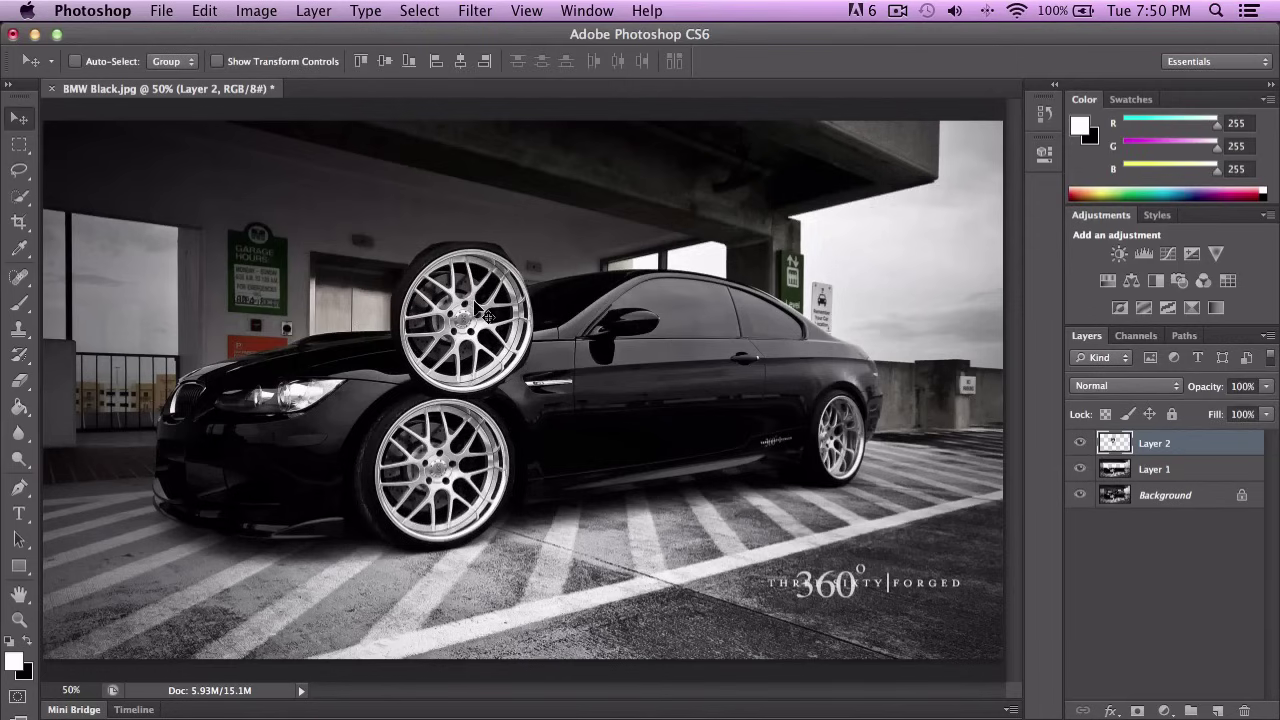
pyautogui.moveTo(440, 250); pyautogui.dragTo(580, 420)
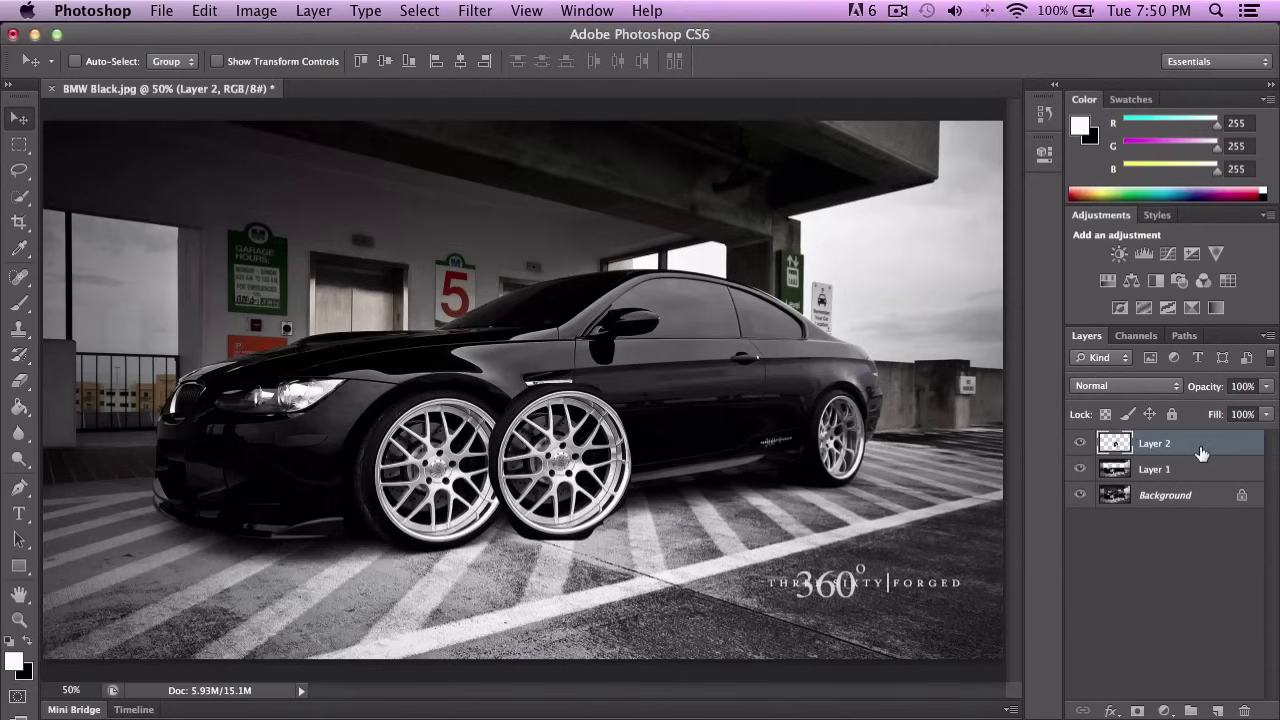
pyautogui.moveTo(578, 444); pyautogui.dragTo(528, 440)
# Delete Layer 2, which holds the copied wheel.
pyautogui.rightClick(525, 416)
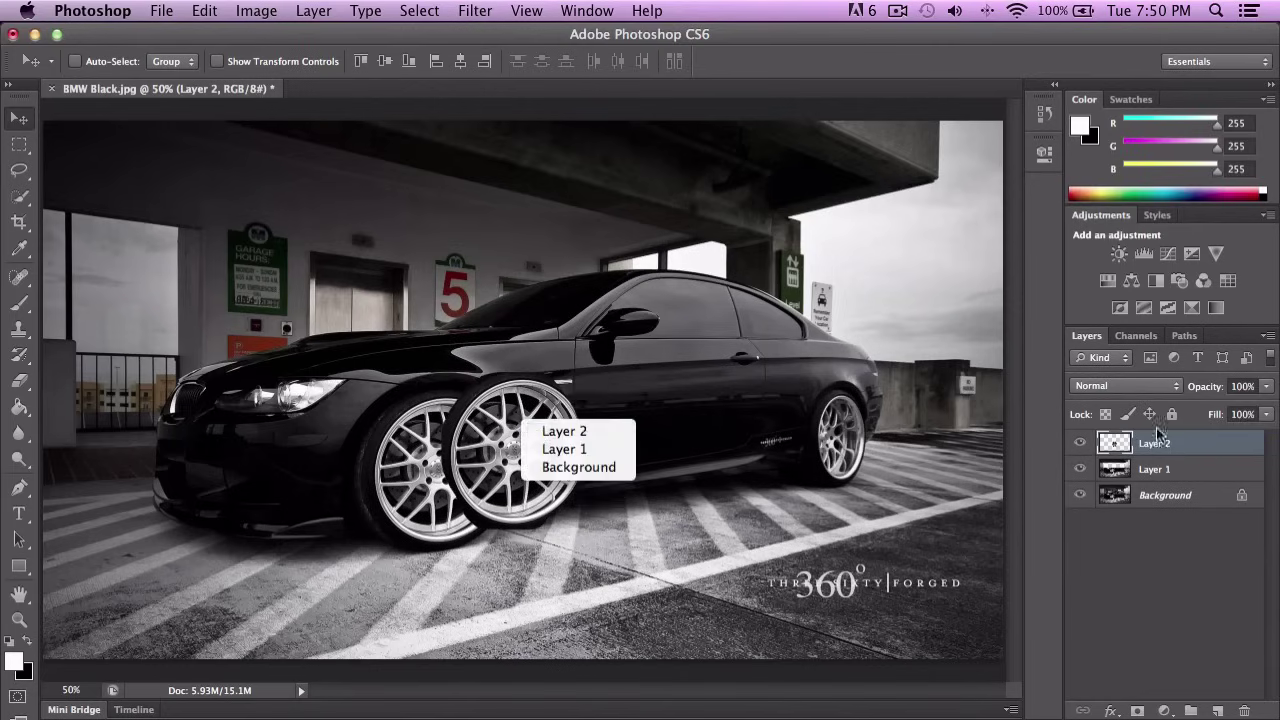
pyautogui.rightClick(1210, 447)
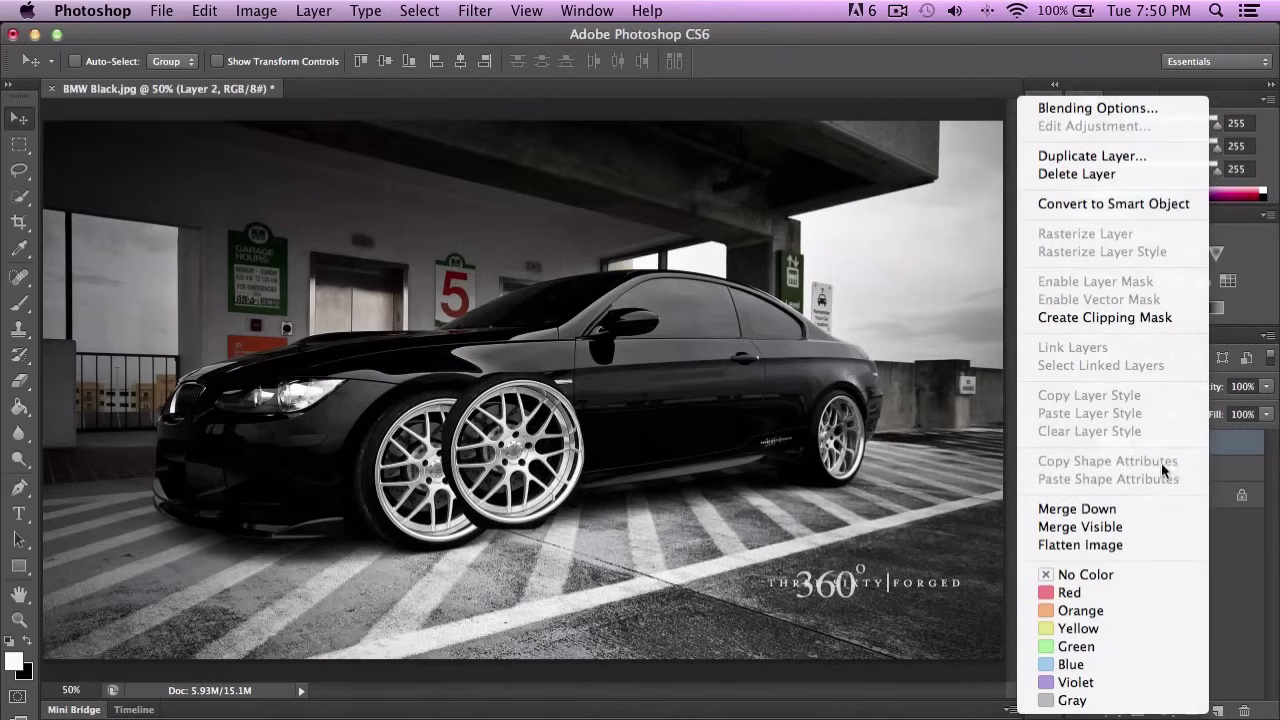
pyautogui.click(1076, 174)
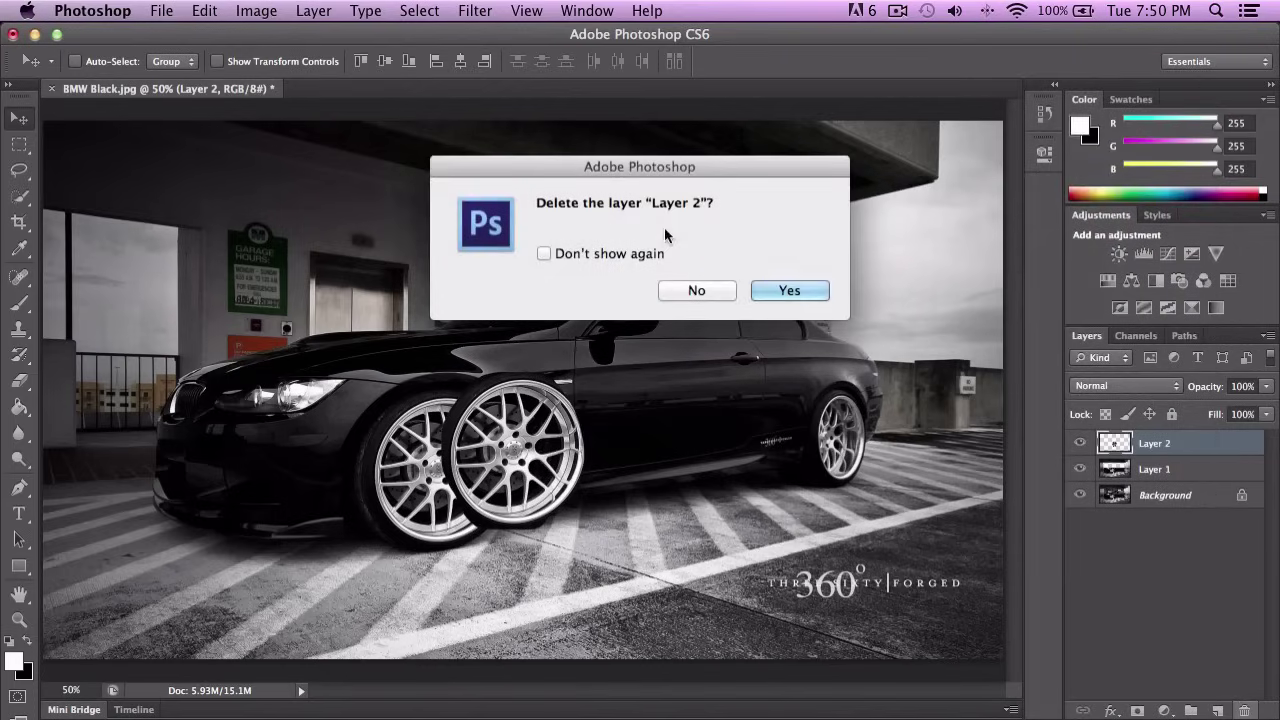
pyautogui.click(789, 290)
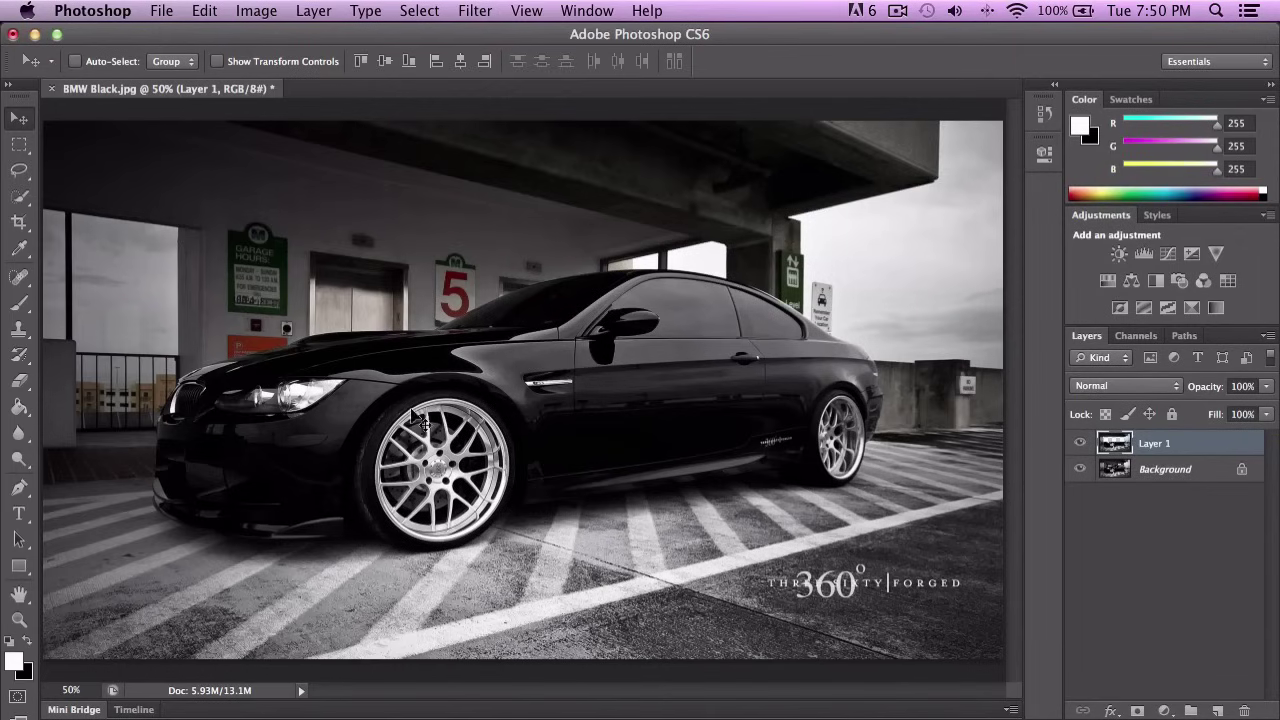
# Outline the elevator door frame down to the hood's edge with a closed Polygonal Lasso selection.
pyautogui.click(21, 177)
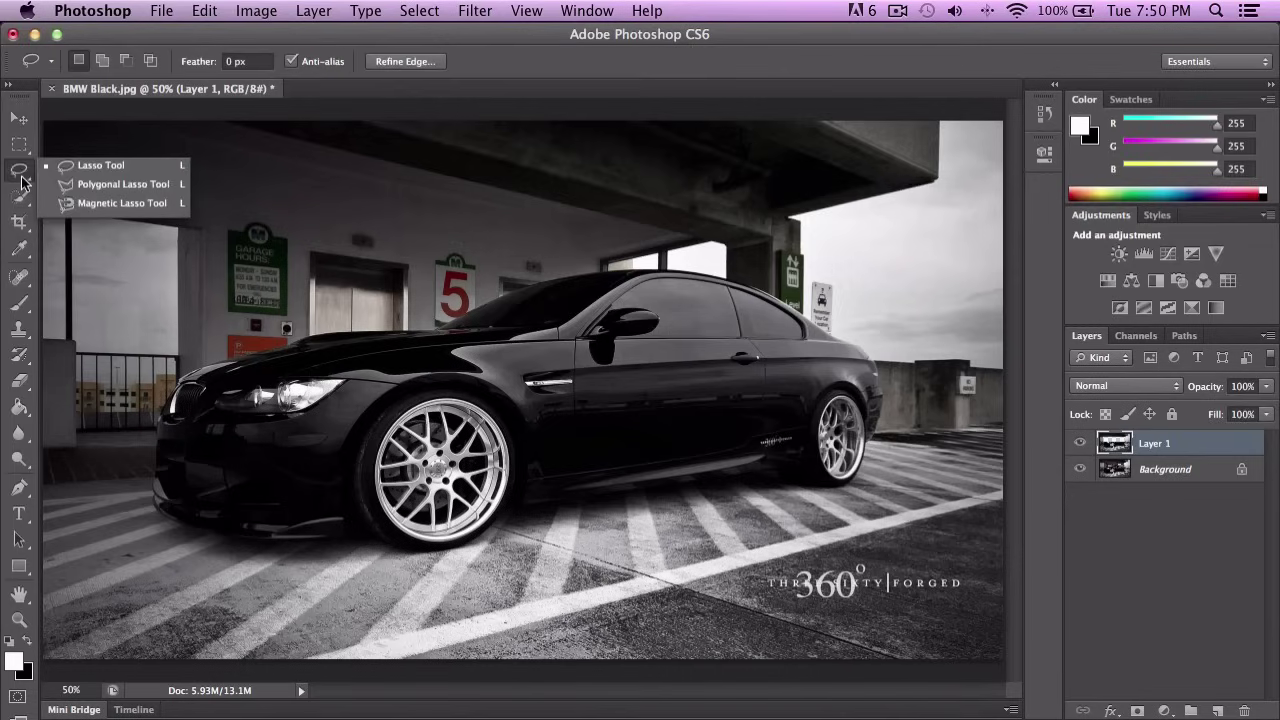
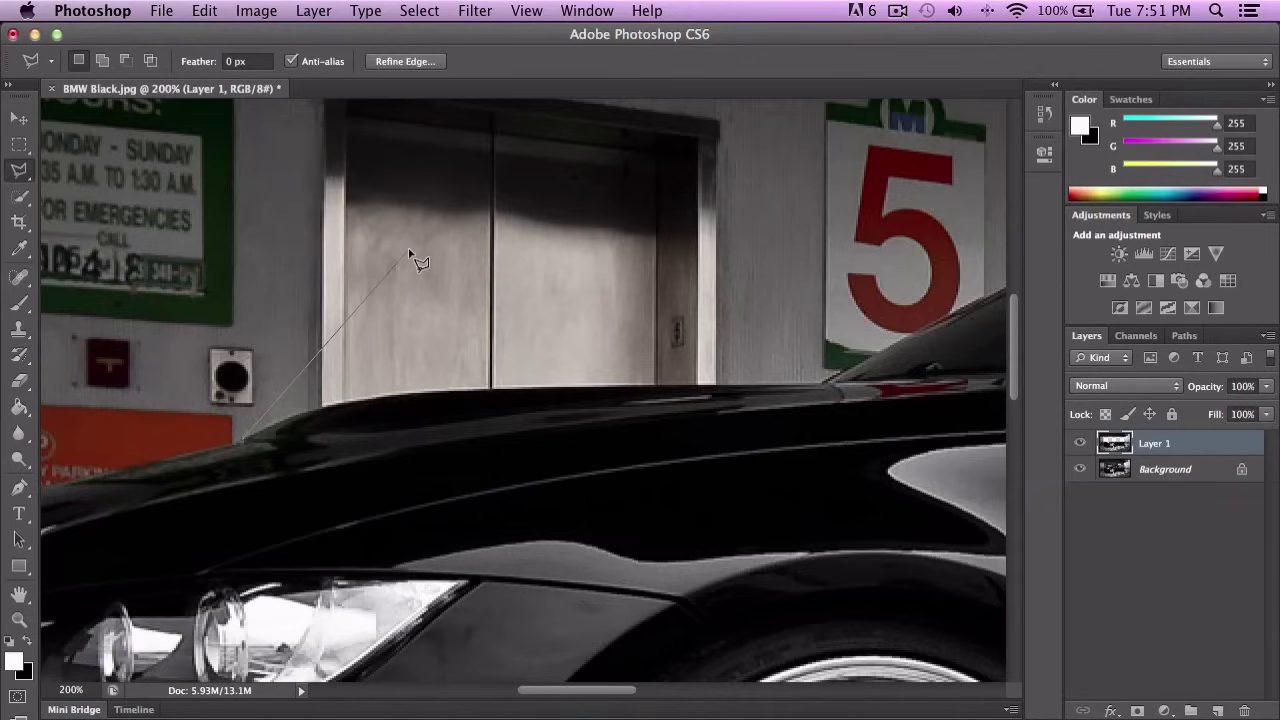
pyautogui.scroll(1, 405, 320)
pyautogui.click(315, 432)
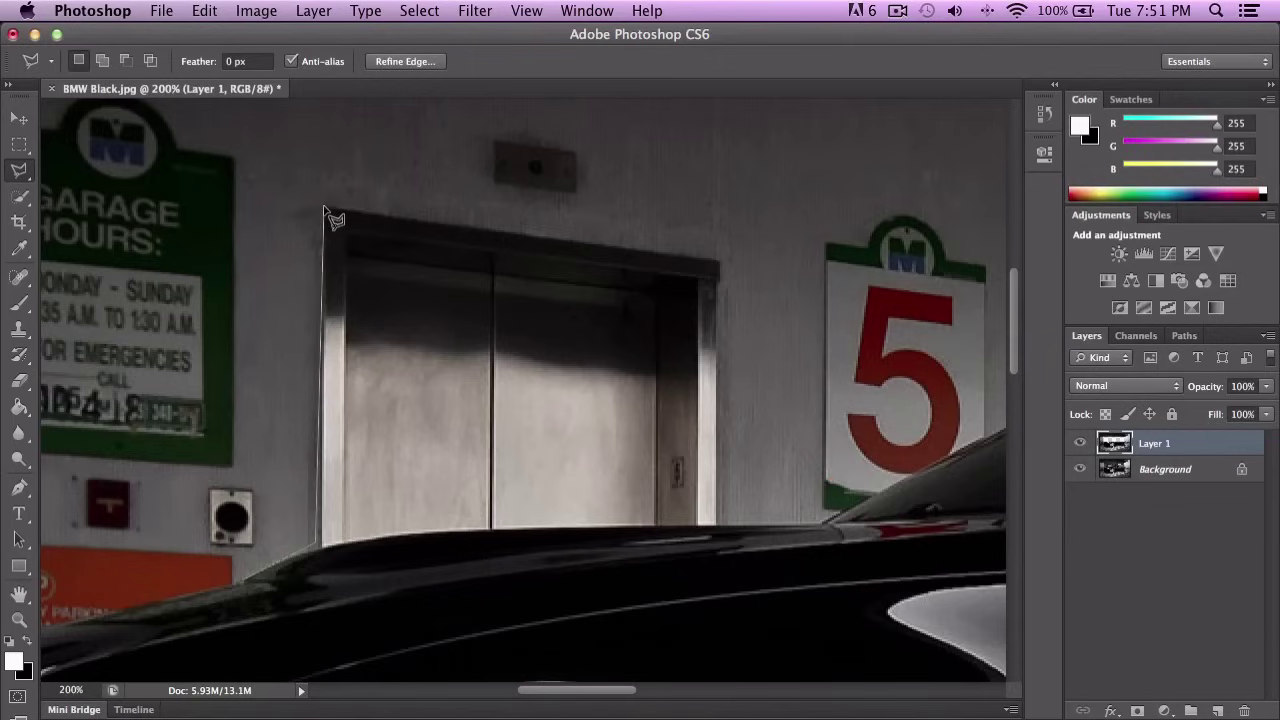
pyautogui.click(325, 209)
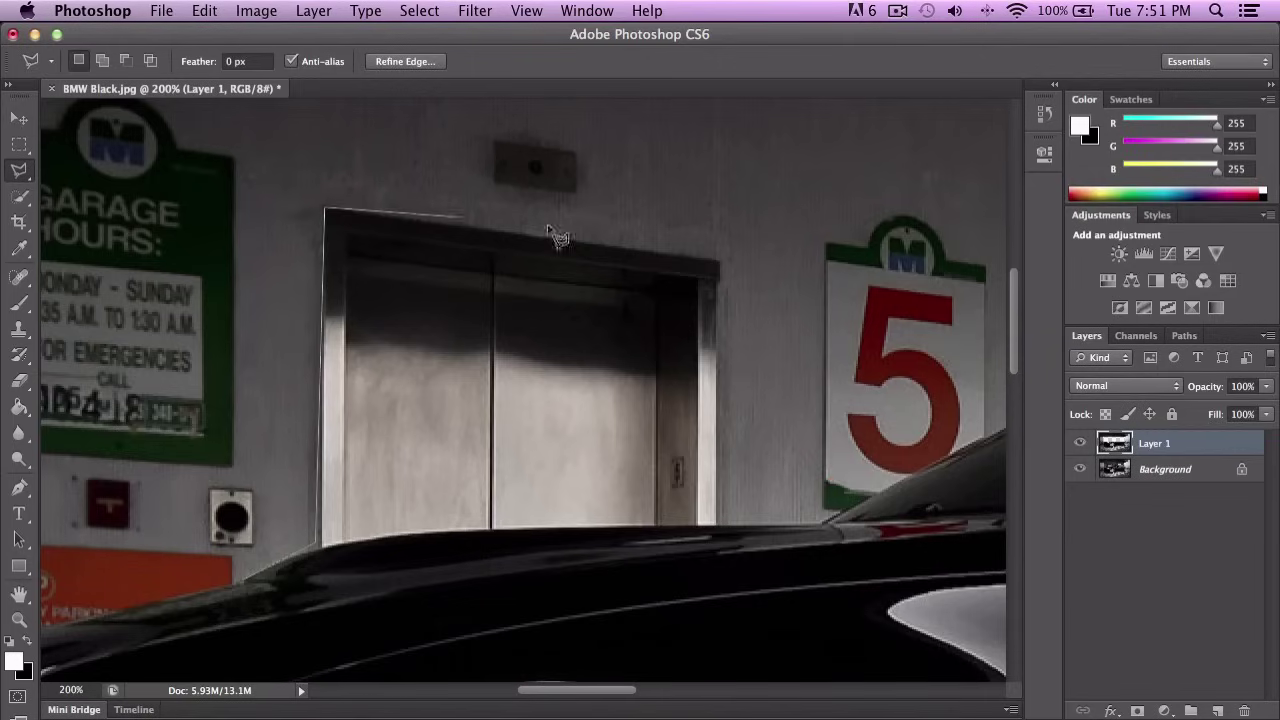
pyautogui.click(714, 262)
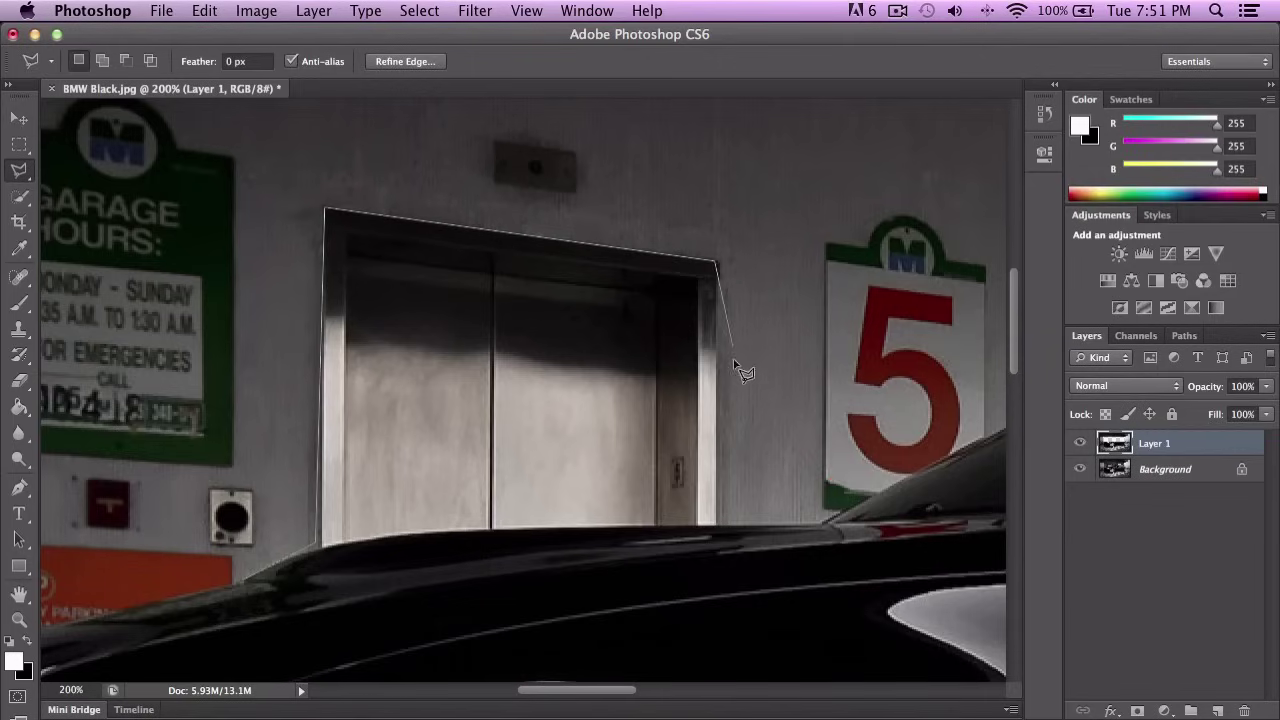
pyautogui.click(716, 526)
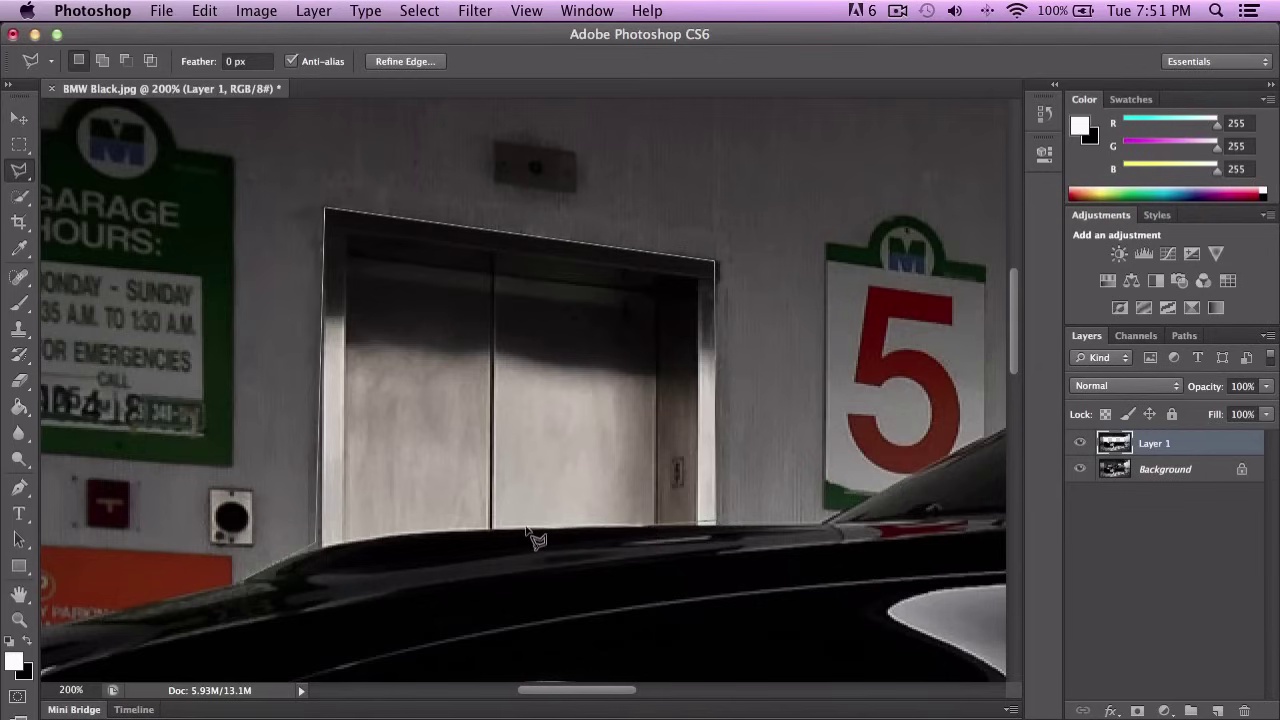
pyautogui.click(328, 548)
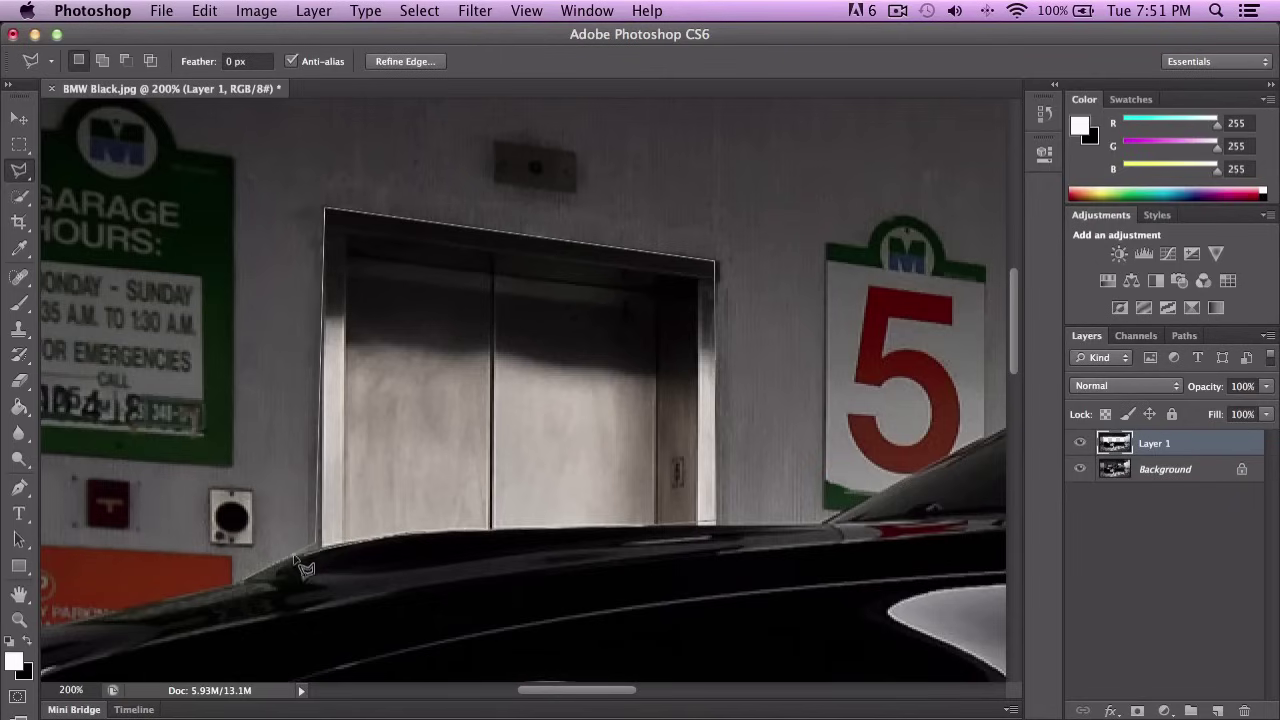
pyautogui.click(248, 584)
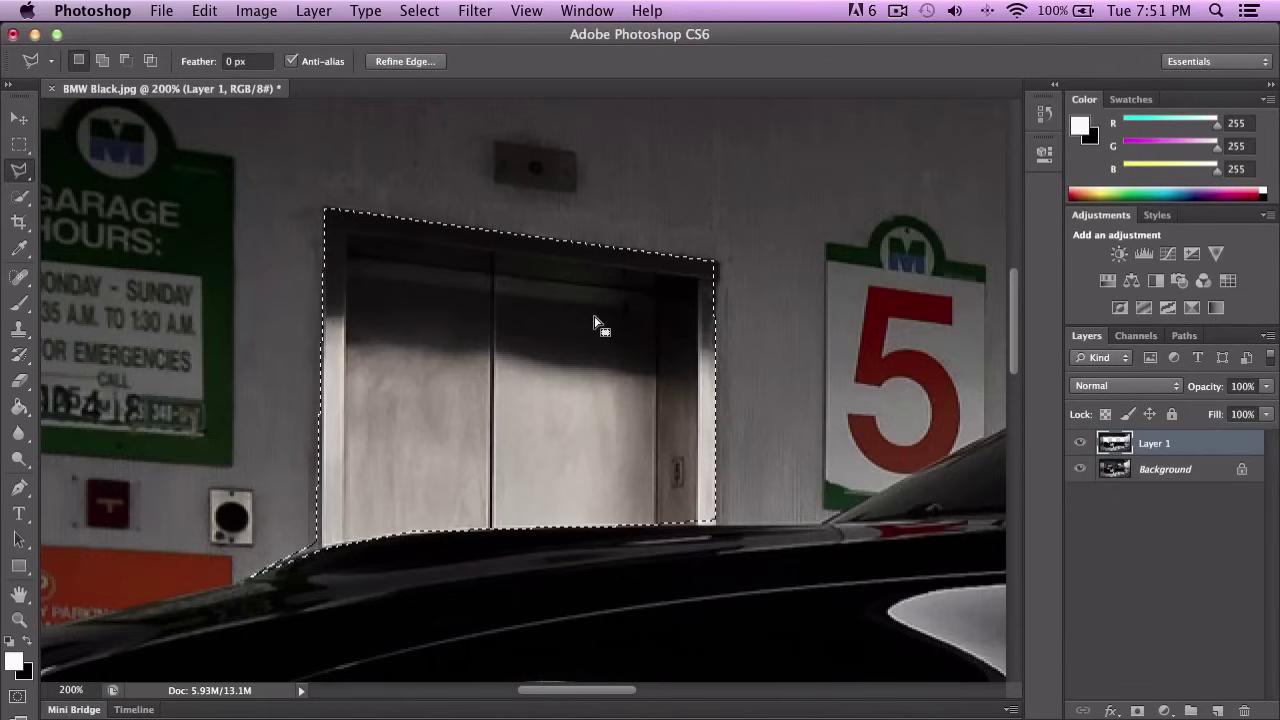
# Review the commands available for the elevator door selection and deselect it.
pyautogui.rightClick(555, 298)
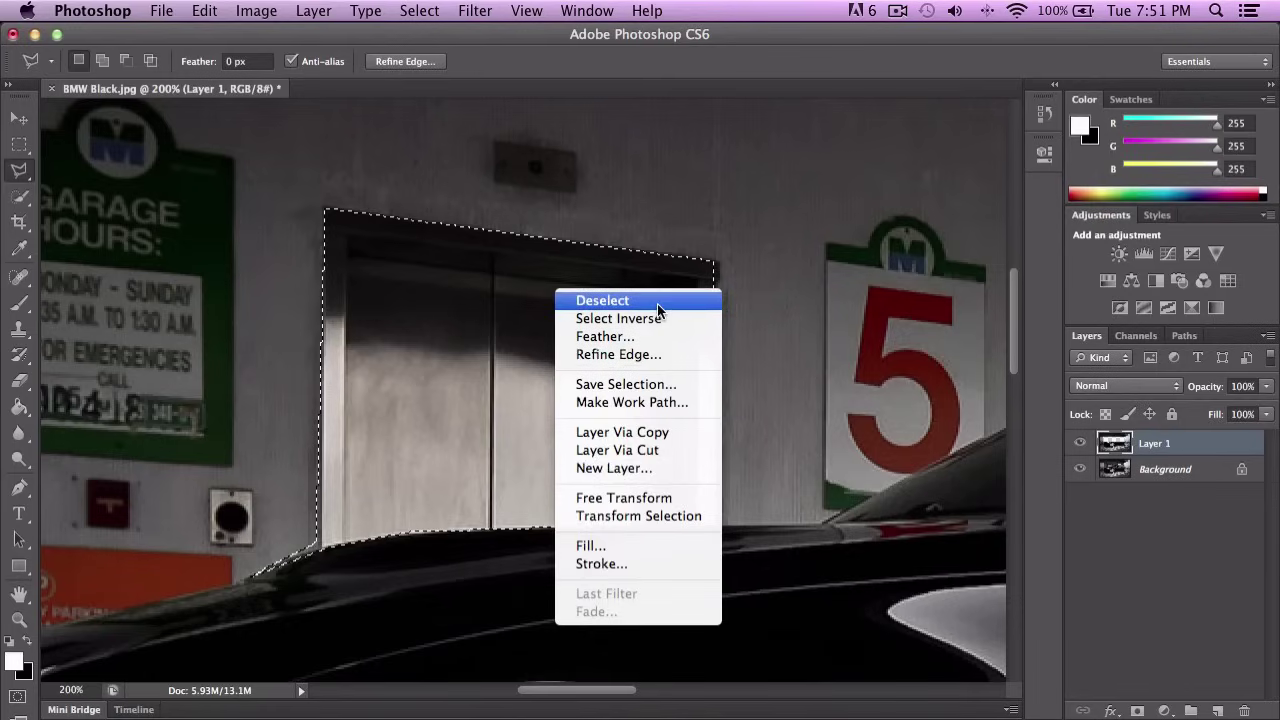
pyautogui.rightClick(487, 264)
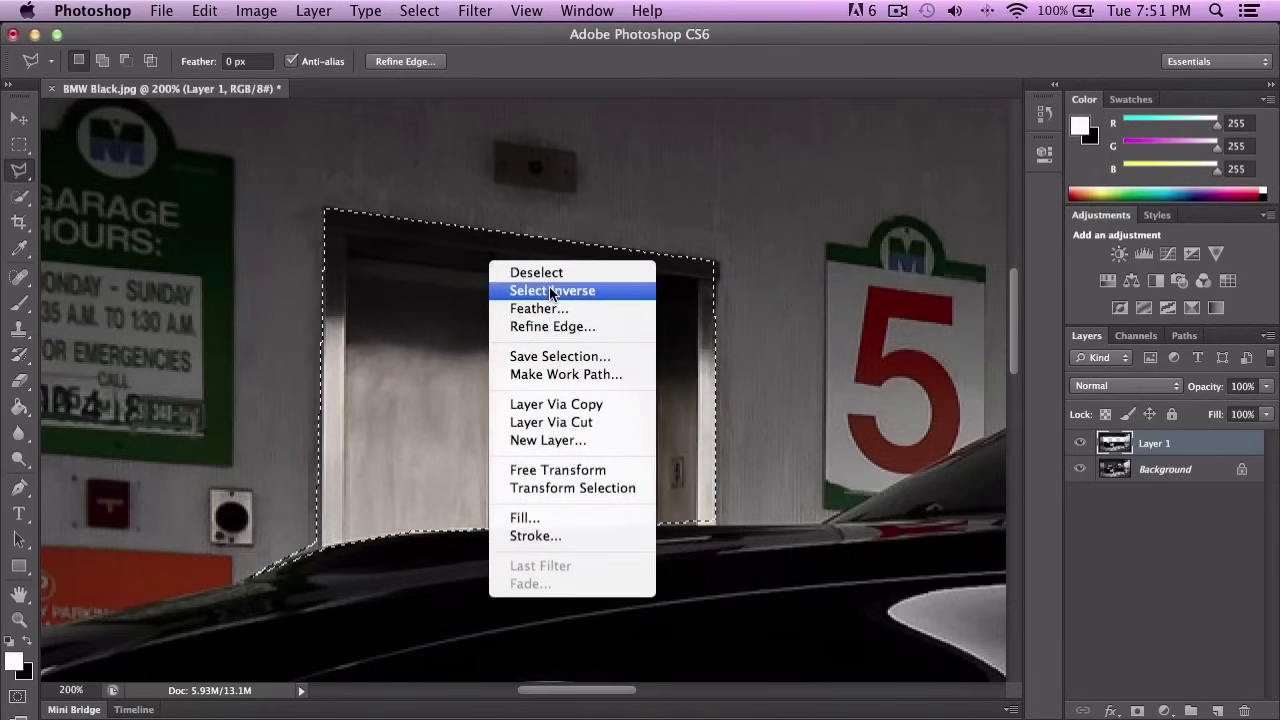
pyautogui.click(384, 285)
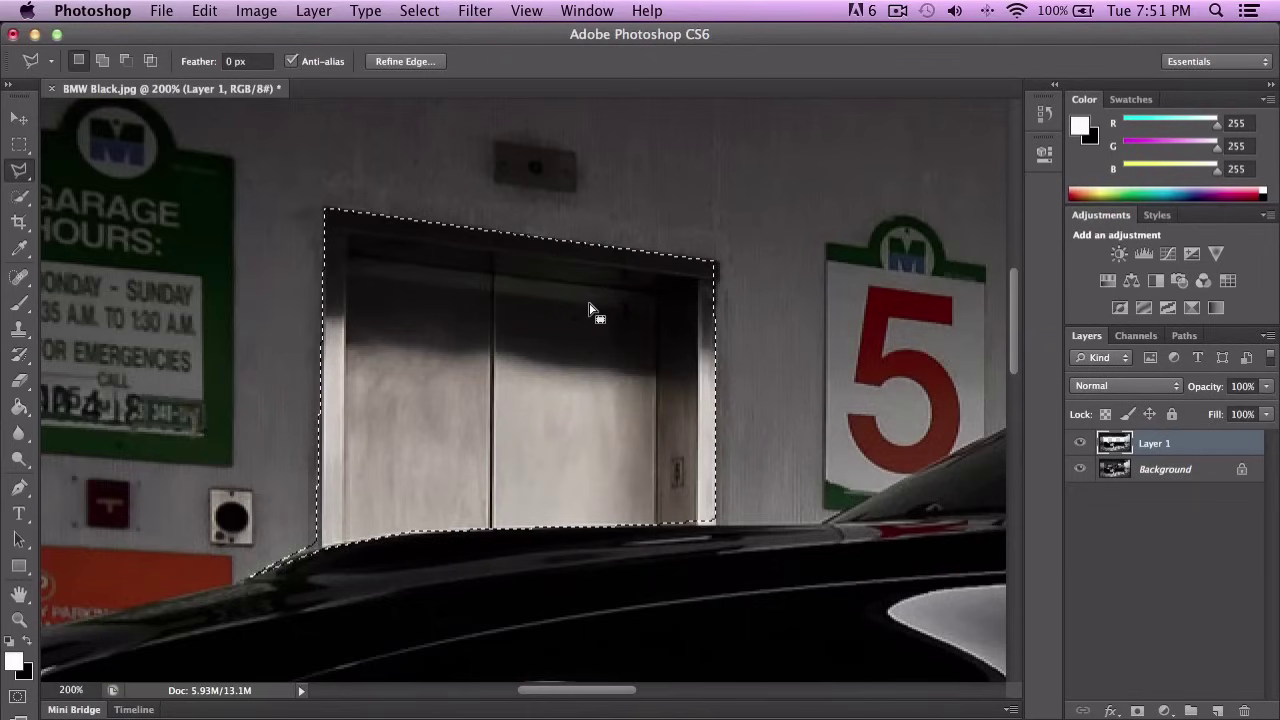
pyautogui.rightClick(463, 314)
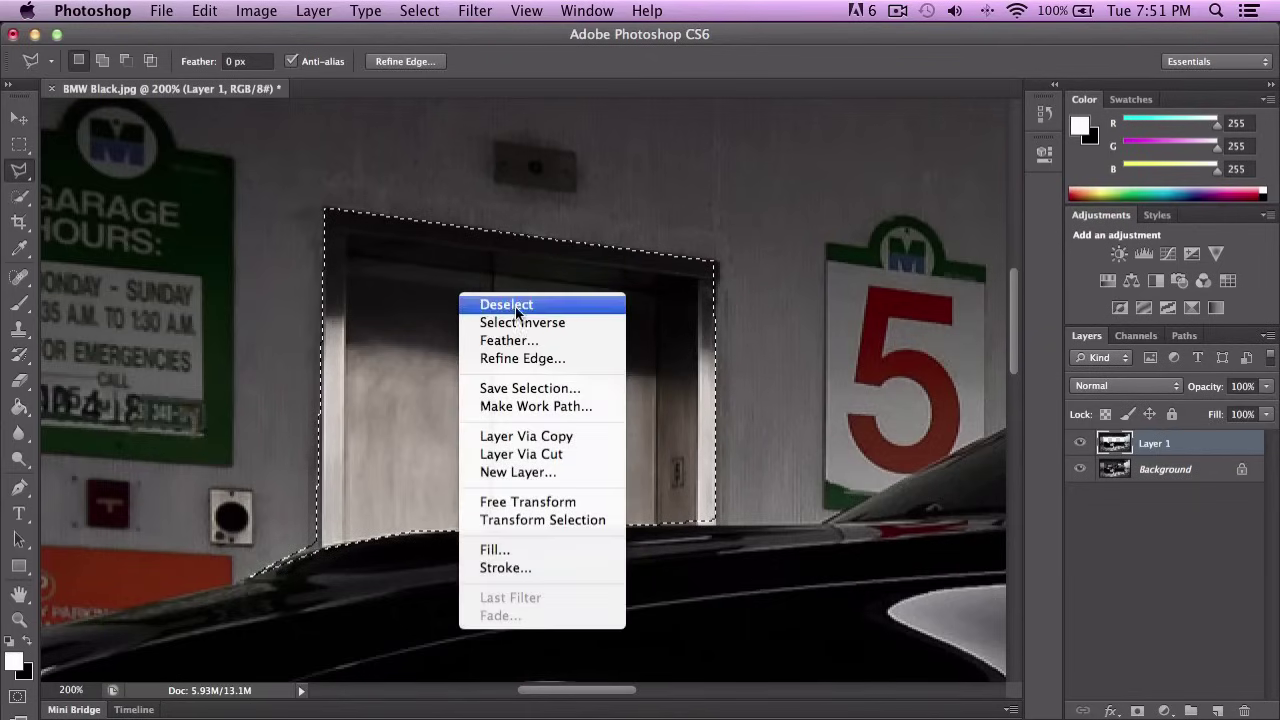
pyautogui.click(447, 285)
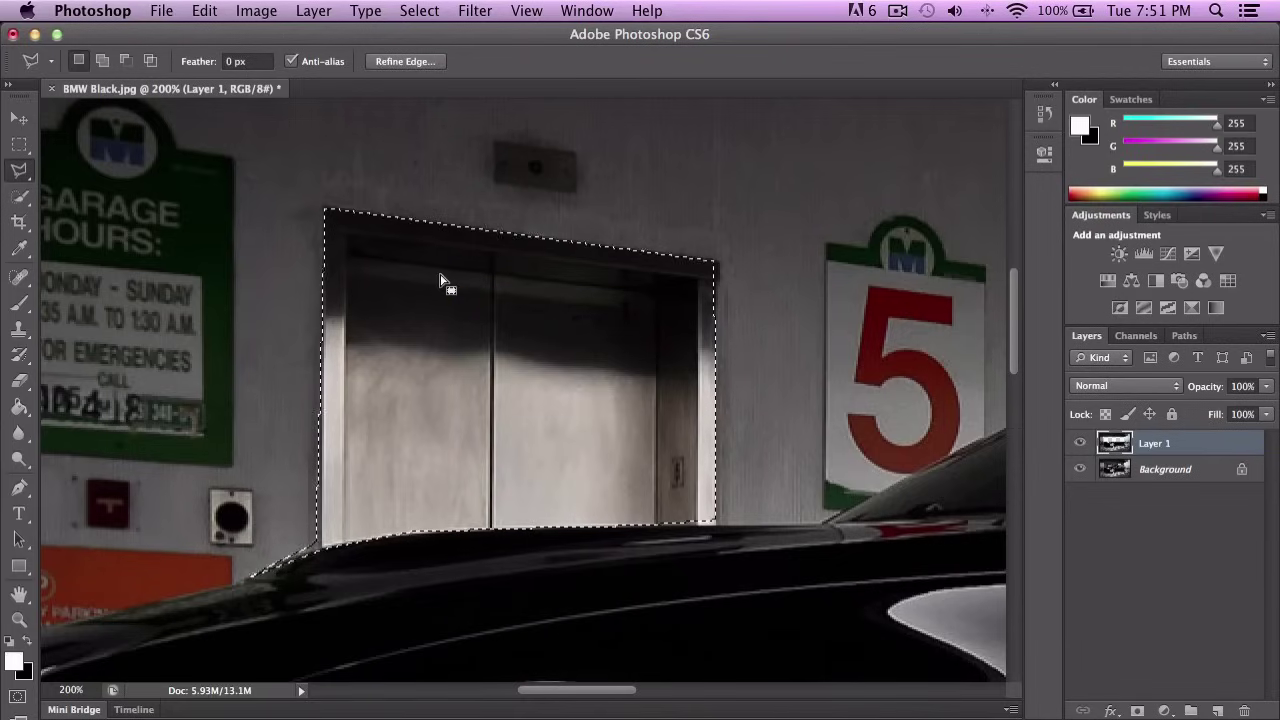
pyautogui.rightClick(494, 306)
pyautogui.click(531, 329)
pyautogui.press('super+d')
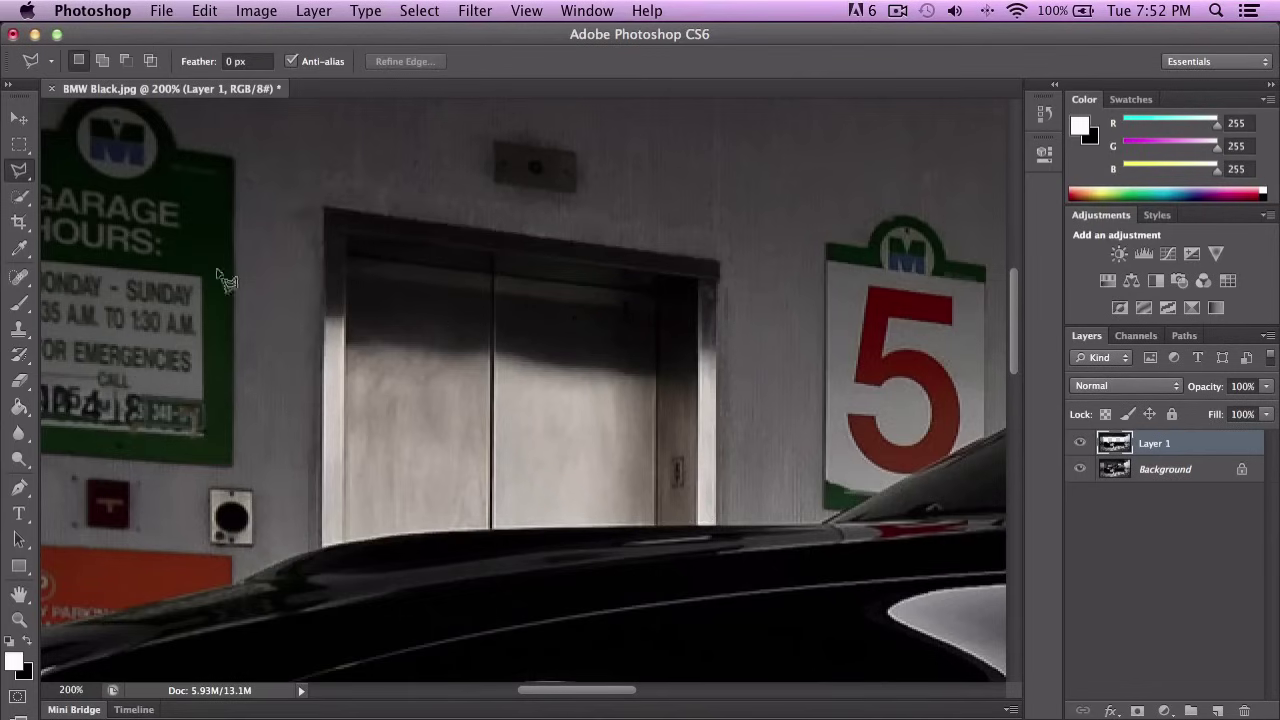
# Activate the Magnetic Lasso tool and look over the car's bumper, wheels, rear and side for a clear edge to trace.
pyautogui.click(26, 178)
pyautogui.click(70, 204)
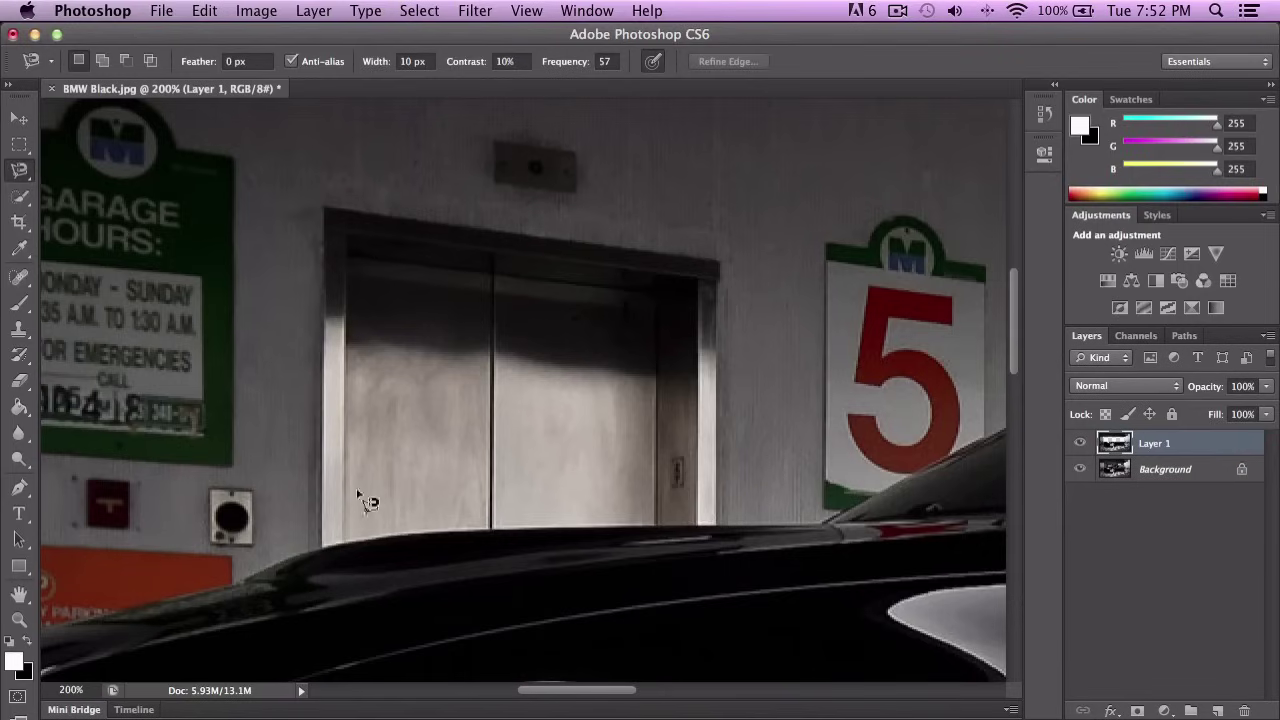
pyautogui.scroll(-10, 350, 510)
pyautogui.hscroll(-10, 350, 510)
pyautogui.scroll(-5, 390, 485)
pyautogui.hscroll(-2, 390, 485)
pyautogui.scroll(-10, 390, 482)
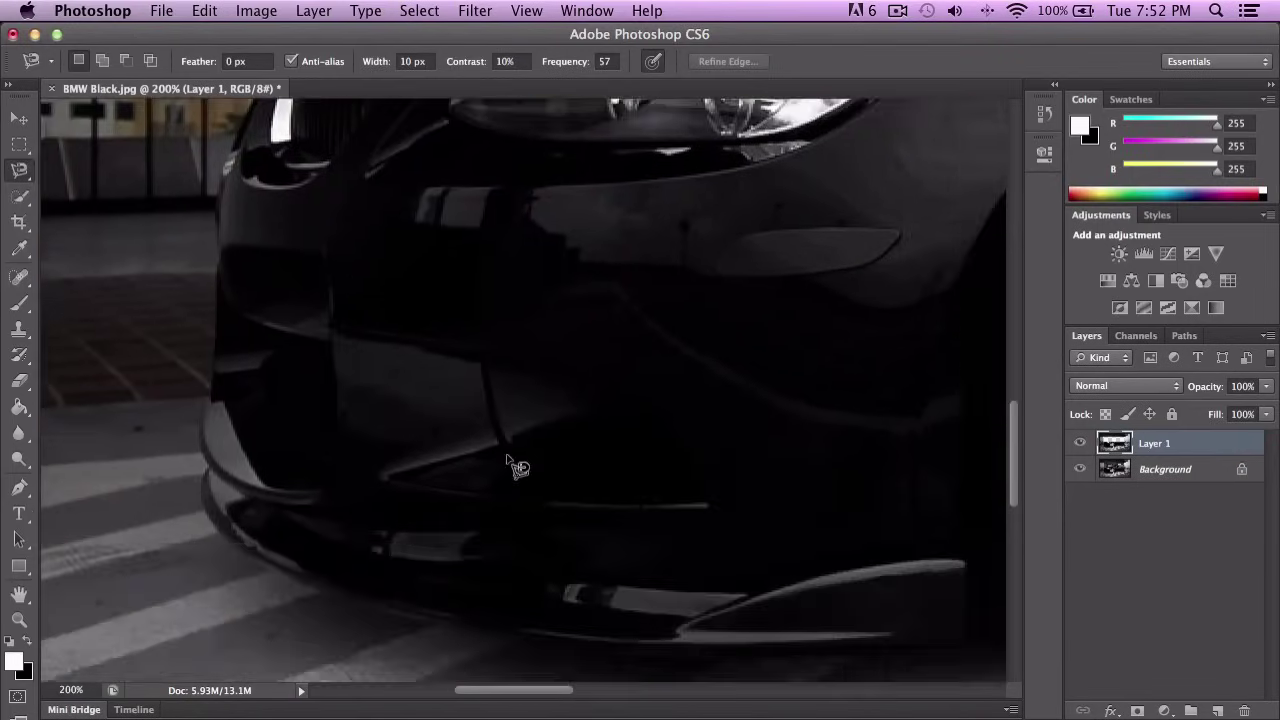
pyautogui.hscroll(8, 503, 466)
pyautogui.scroll(5, 737, 471)
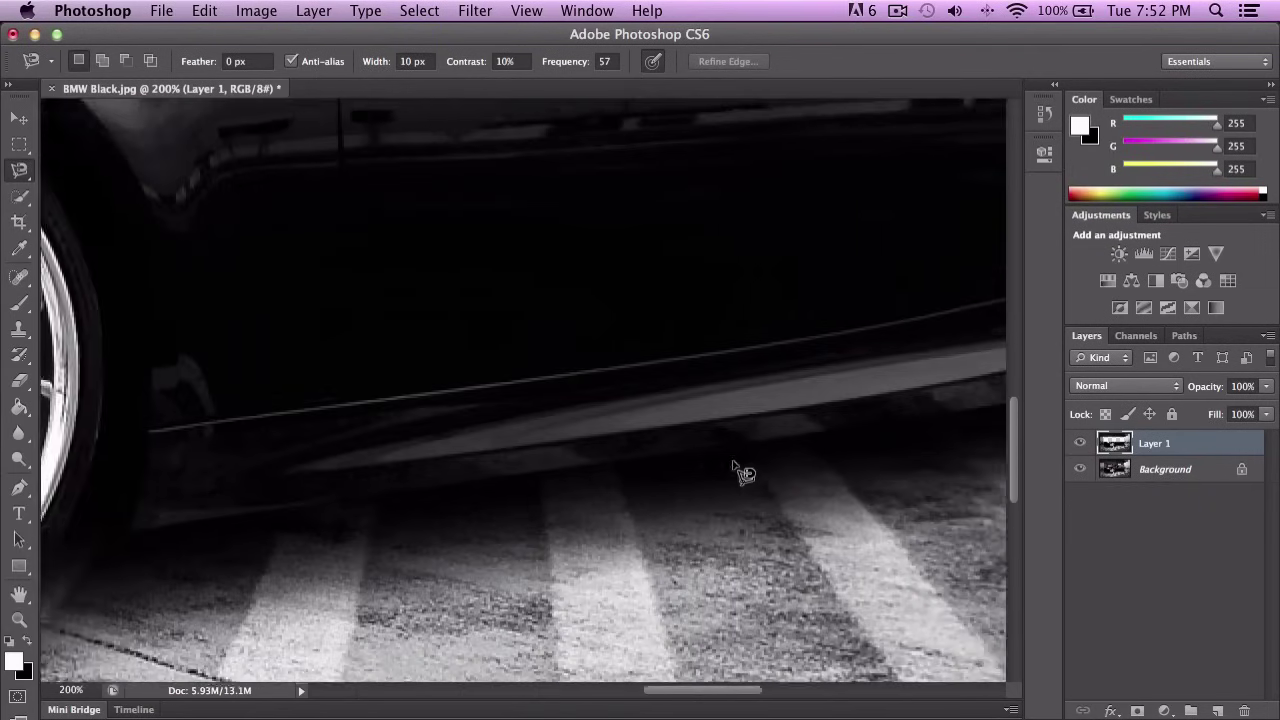
pyautogui.hscroll(-10, 771, 457)
pyautogui.hscroll(-10, 519, 478)
pyautogui.scroll(-4, 525, 475)
pyautogui.scroll(3, 528, 472)
pyautogui.hscroll(15, 530, 472)
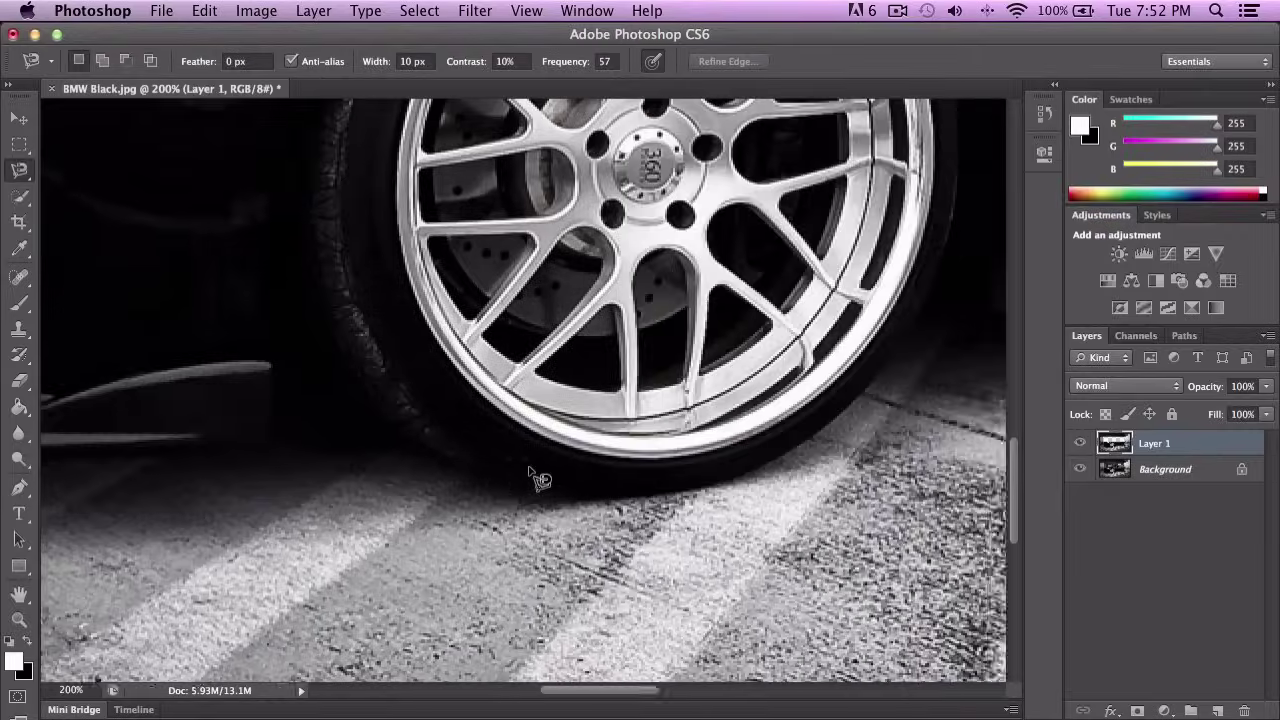
pyautogui.hscroll(-3, 532, 470)
pyautogui.hscroll(-2, 400, 460)
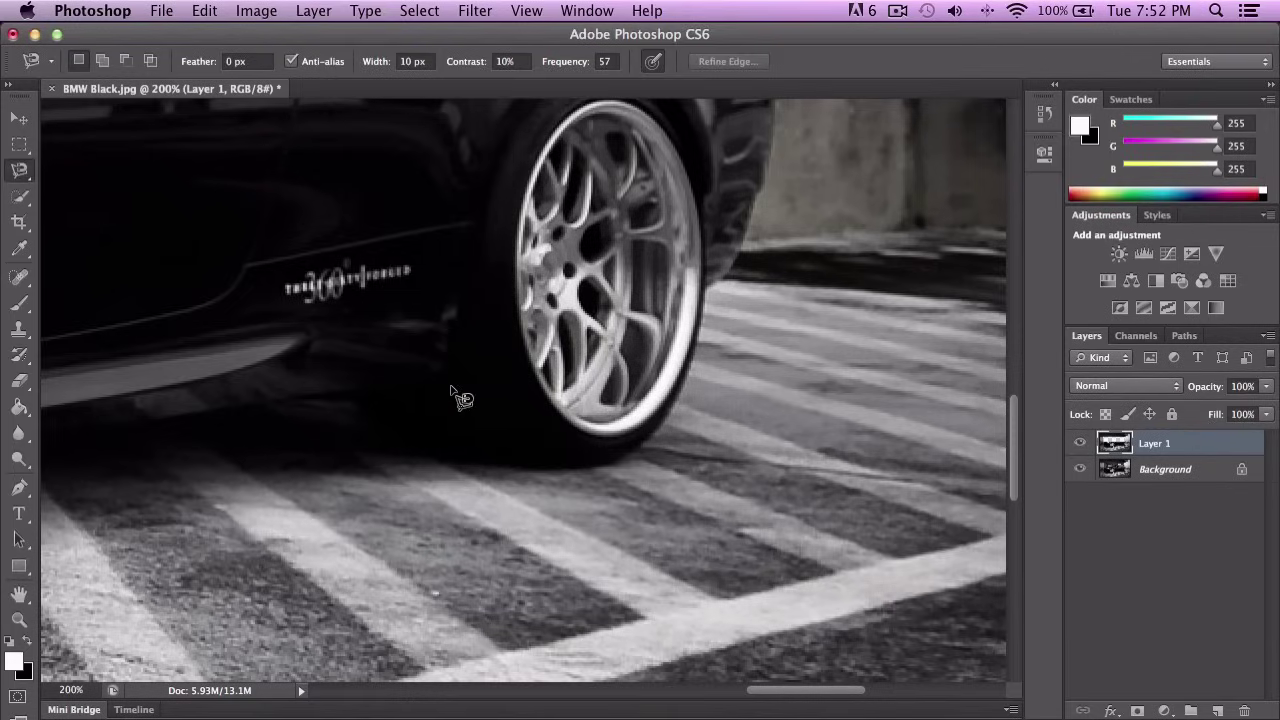
pyautogui.scroll(6, 500, 345)
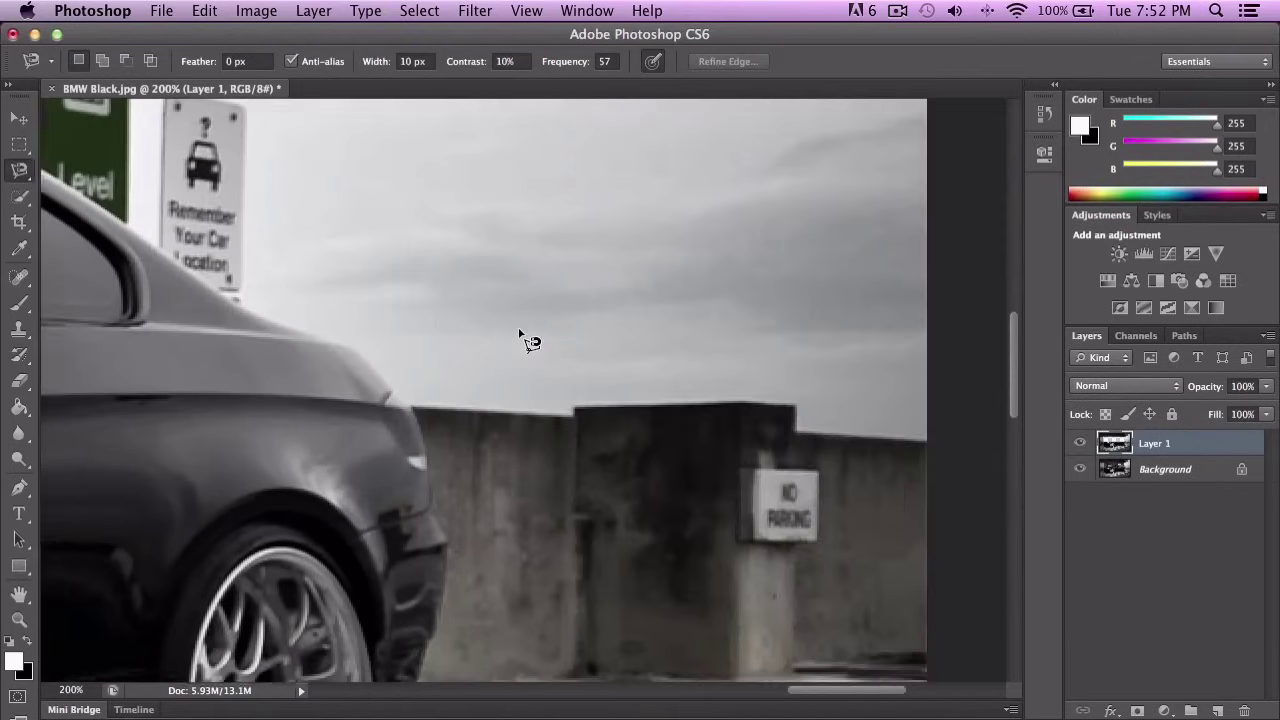
pyautogui.hscroll(-6, 527, 341)
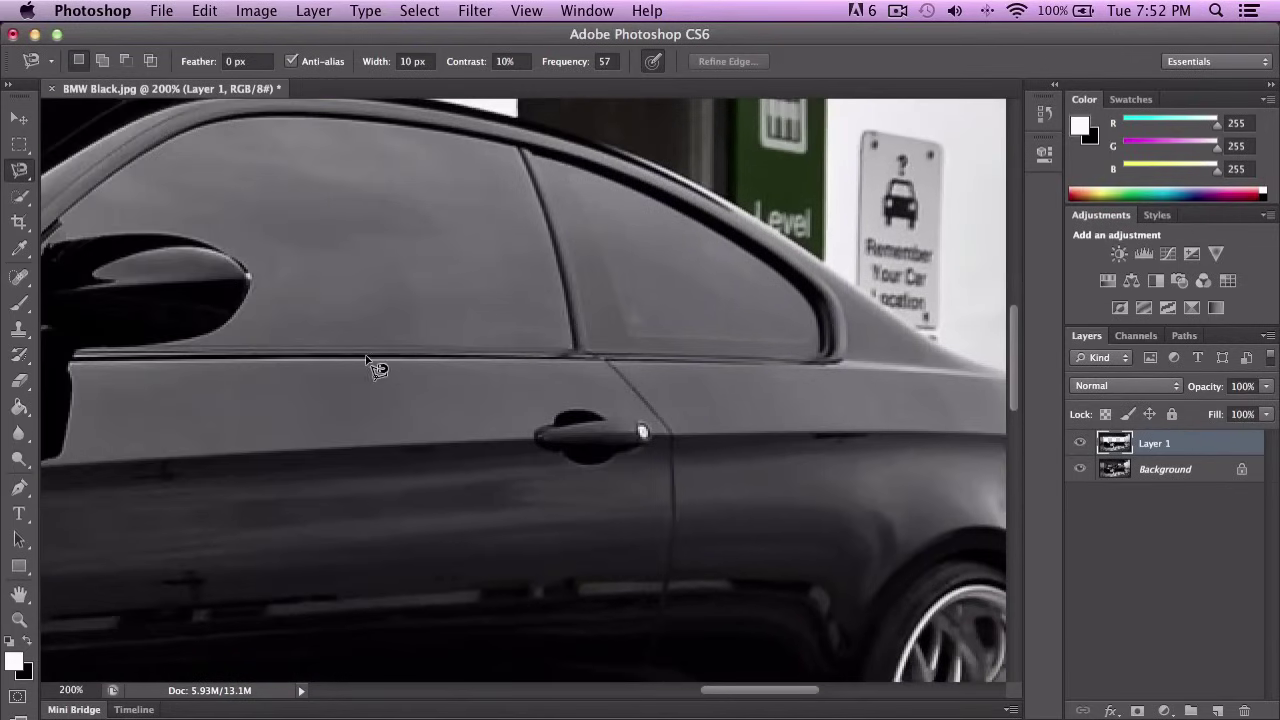
pyautogui.hscroll(-2, 345, 362)
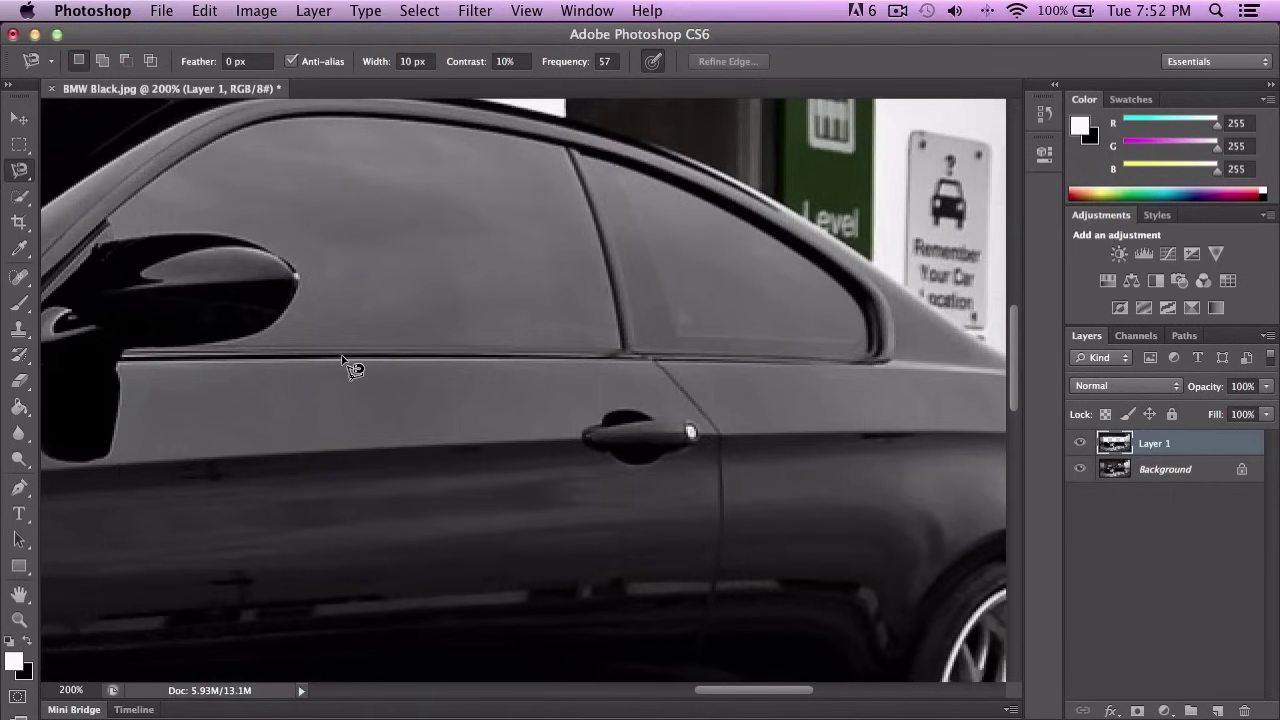
# Try tracing a thin strip along the lower edge of the front side window with the Magnetic Lasso, and deselect it.
pyautogui.click(616, 347)
pyautogui.click(330, 348)
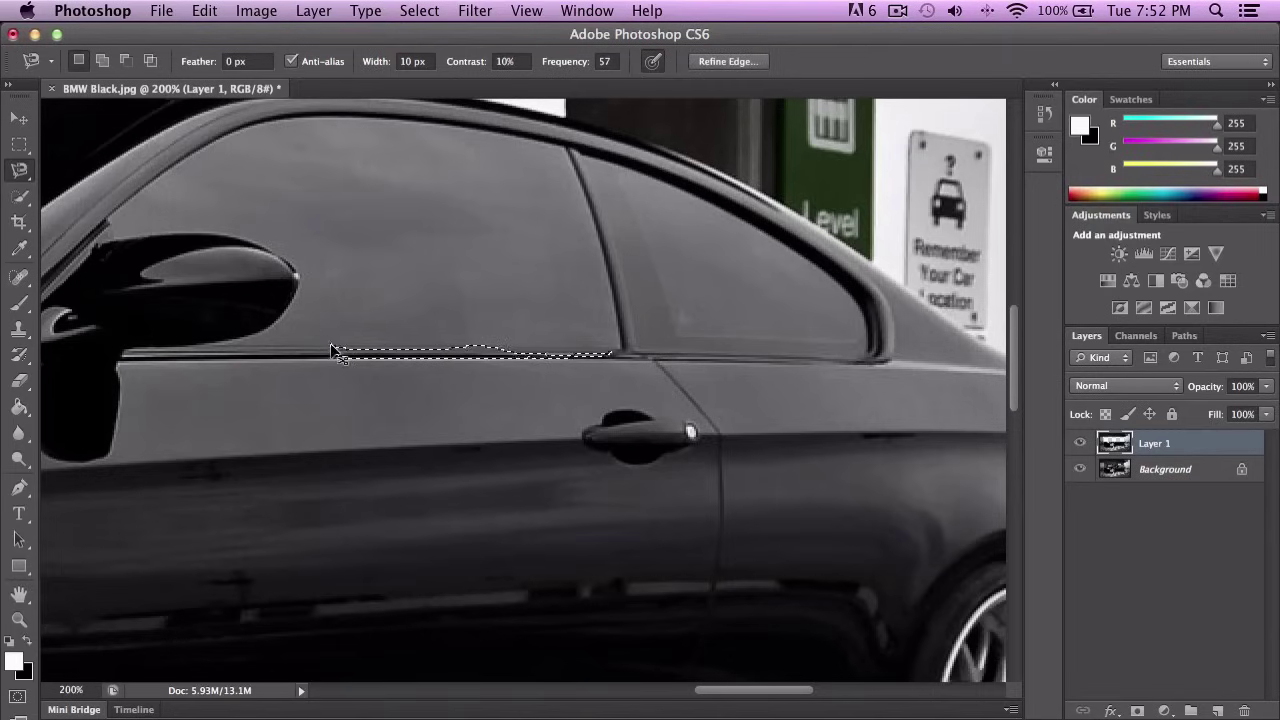
pyautogui.hotkey('ctrl', 'd')
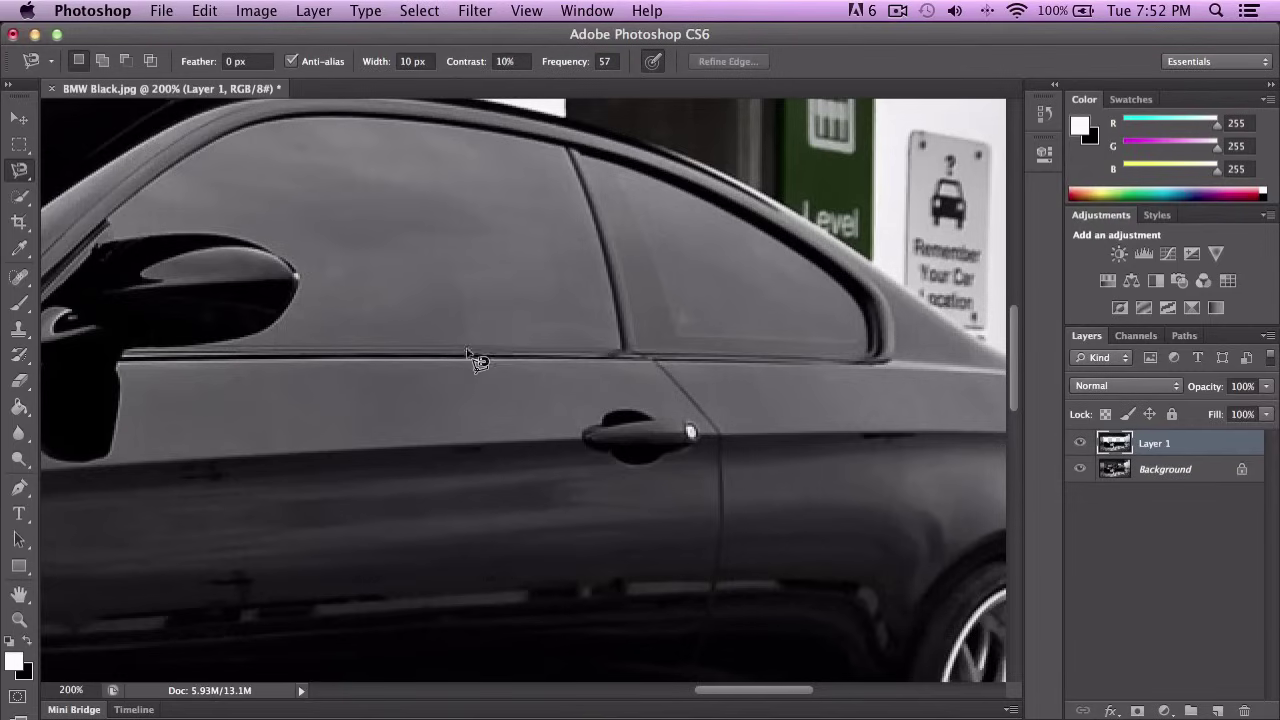
# Trace the front side window around the mirror as a closed Magnetic Lasso selection and deselect it.
pyautogui.click(573, 351)
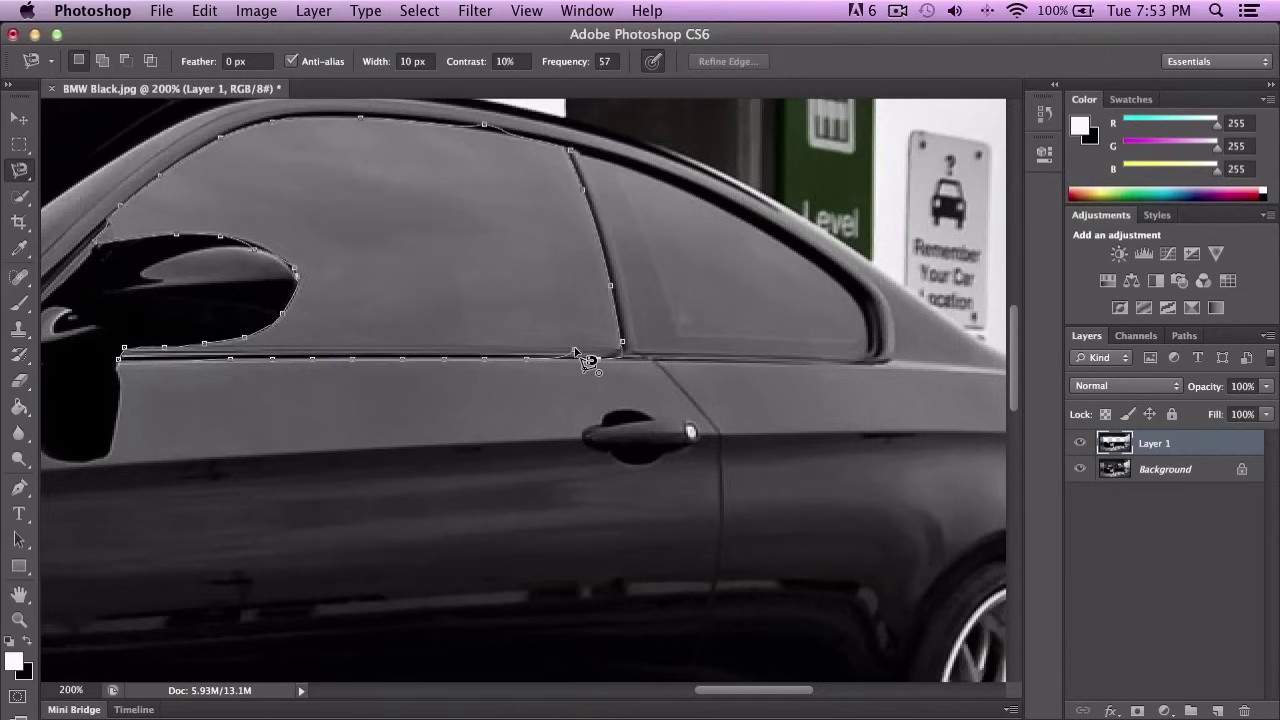
pyautogui.click(575, 351)
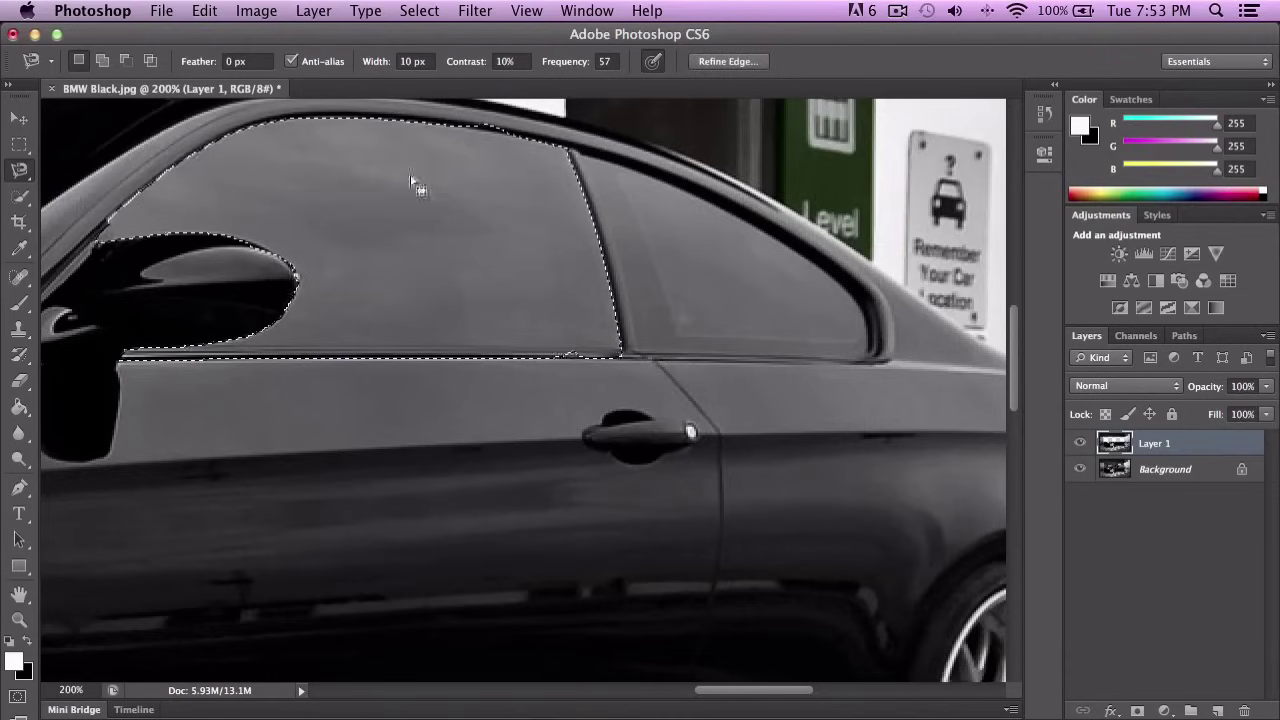
pyautogui.press('super+d')
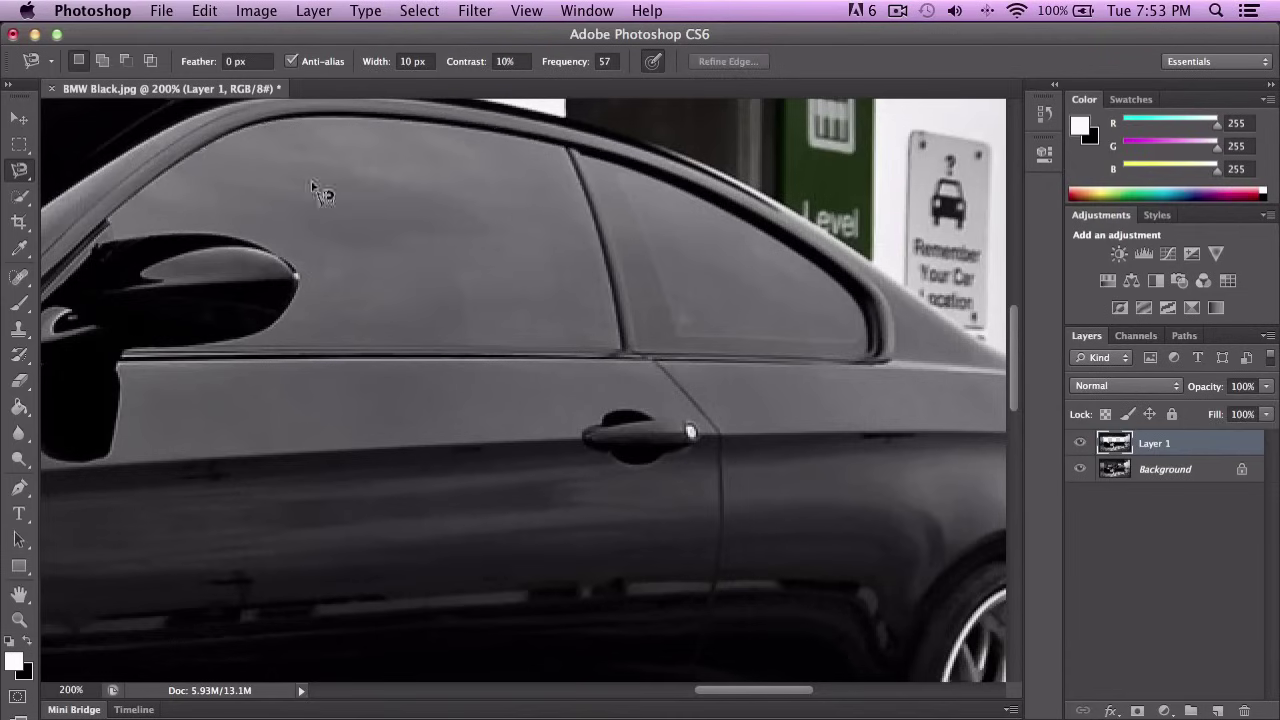
# Try a stroke on the front side window using the Quick Selection tool with a size 30 brush.
pyautogui.click(21, 199)
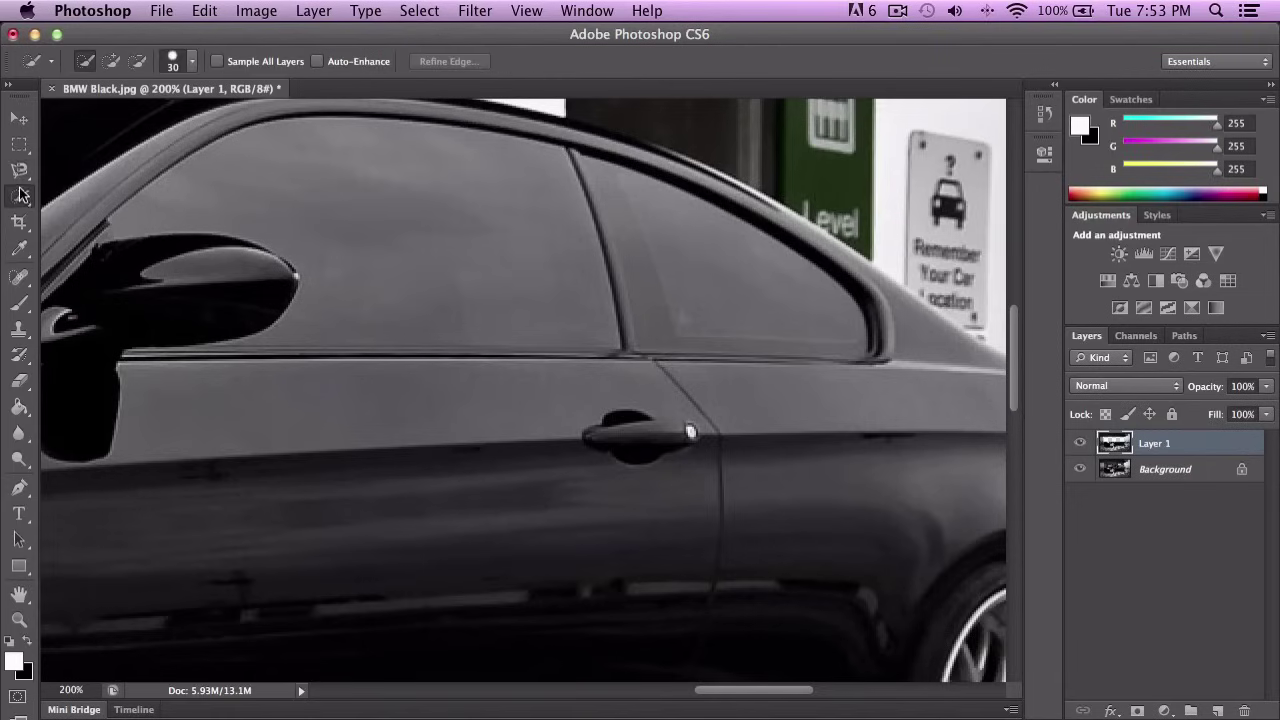
pyautogui.click(75, 200)
pyautogui.hscroll(-3, 257, 214)
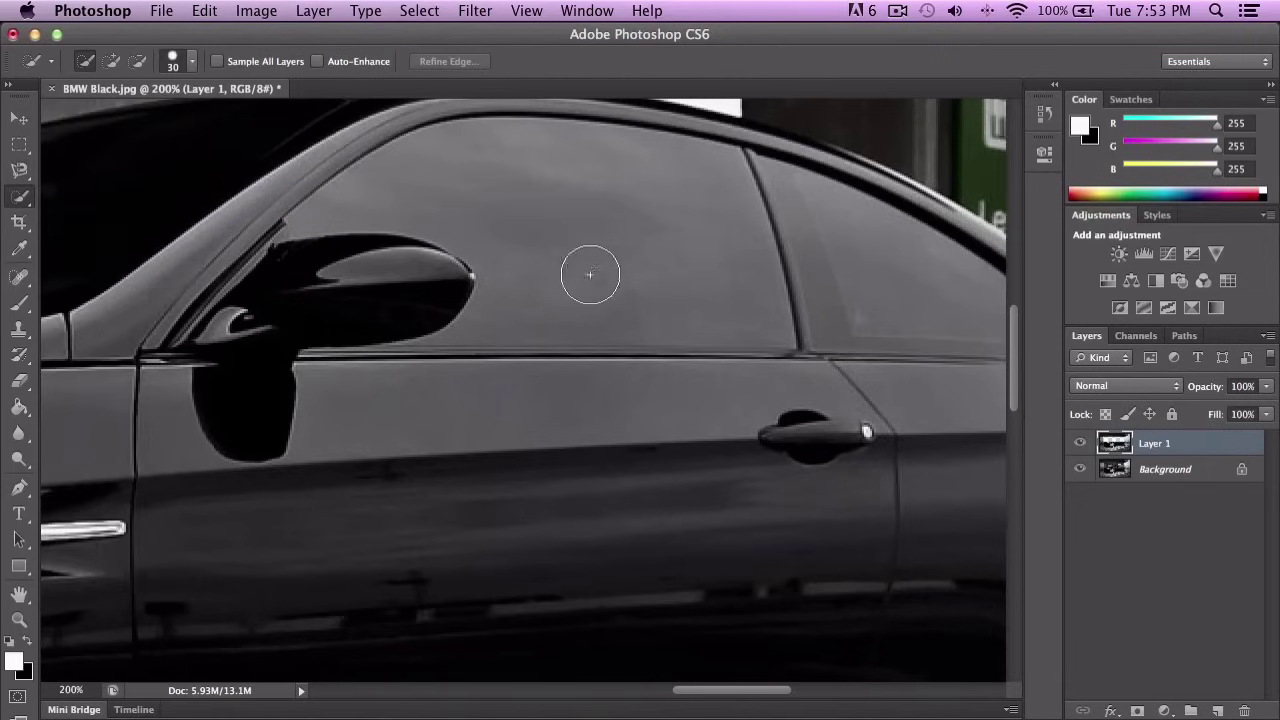
pyautogui.scroll(2, 591, 263)
pyautogui.moveTo(623, 291)
pyautogui.mouseDown()
pyautogui.moveTo(608, 261)
pyautogui.moveTo(548, 262)
pyautogui.moveTo(715, 300)
pyautogui.moveTo(609, 251)
pyautogui.mouseUp()
pyautogui.hotkey('ctrl', 'd')
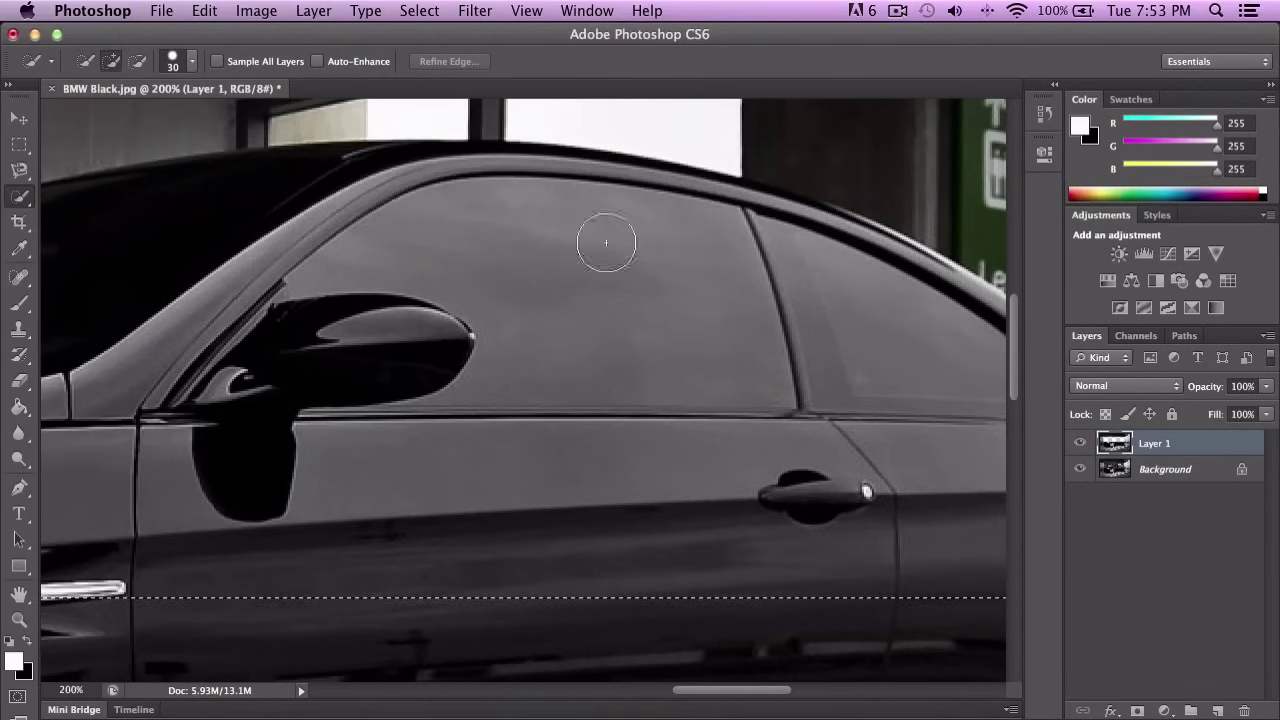
# Brush a Quick Selection over part of the door panel below the mirror and clear the selection.
pyautogui.hscroll(-10, 622, 375)
pyautogui.scroll(-2, 622, 375)
pyautogui.hscroll(-15, 622, 375)
pyautogui.scroll(-8, 622, 375)
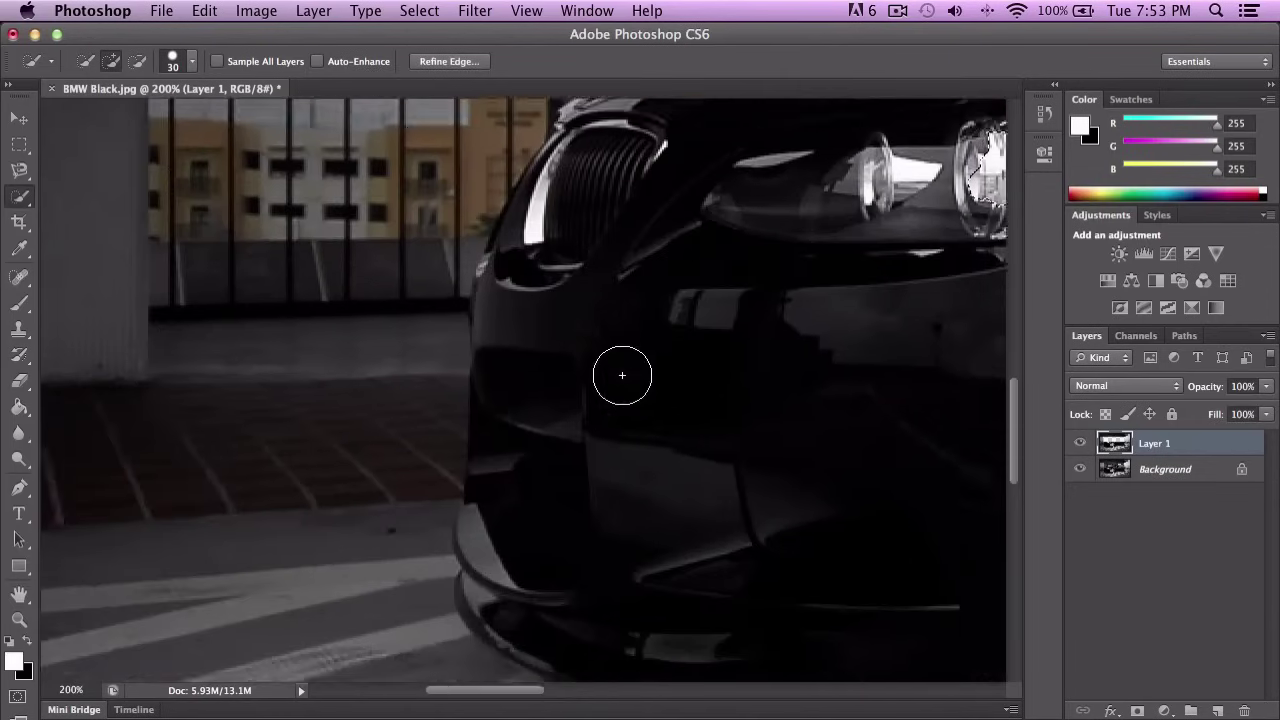
pyautogui.press('super+minus')
pyautogui.press('super+minus')
pyautogui.press('super+minus')
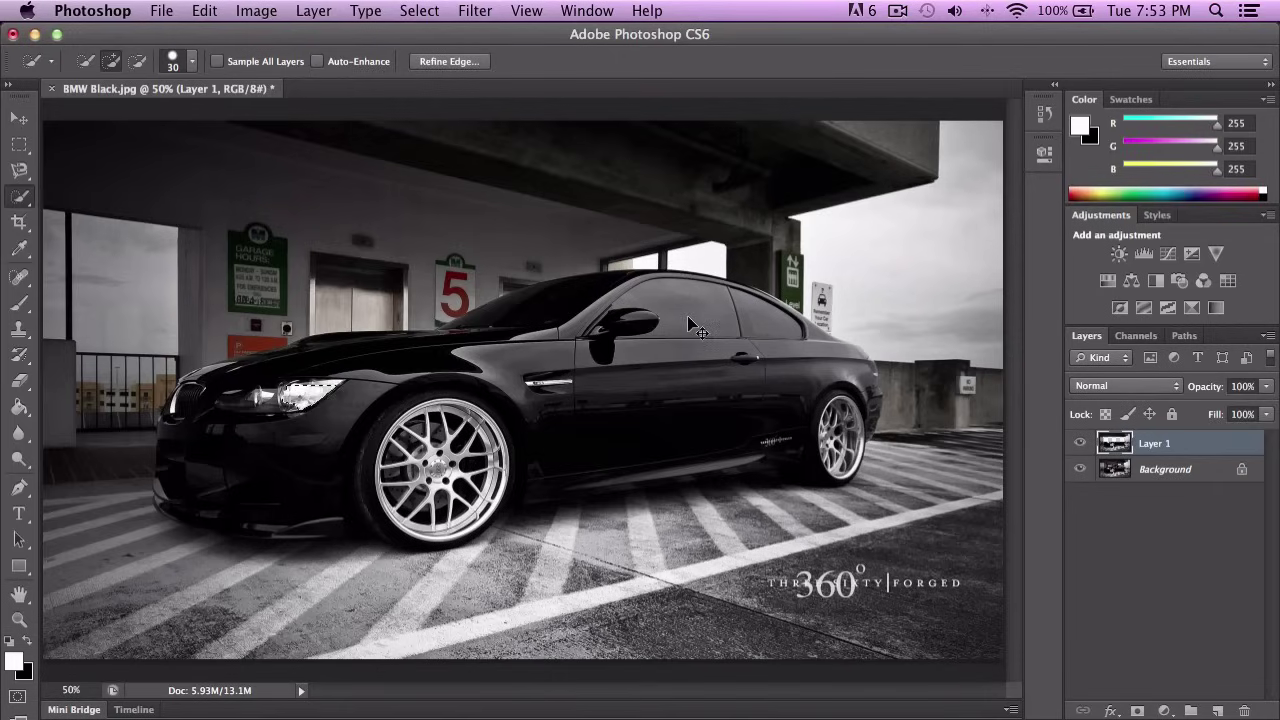
pyautogui.press('super+plus')
pyautogui.hscroll(3, 677, 294)
pyautogui.moveTo(757, 391); pyautogui.dragTo(682, 390)
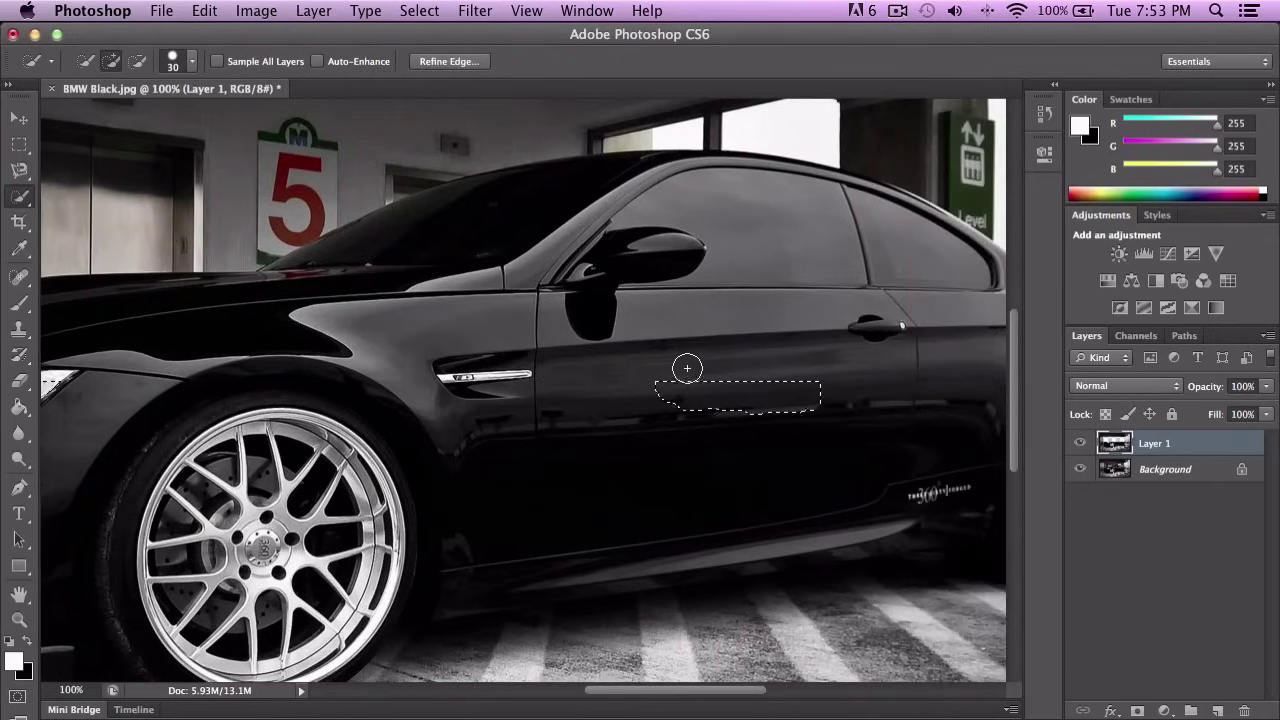
pyautogui.press('super+d')
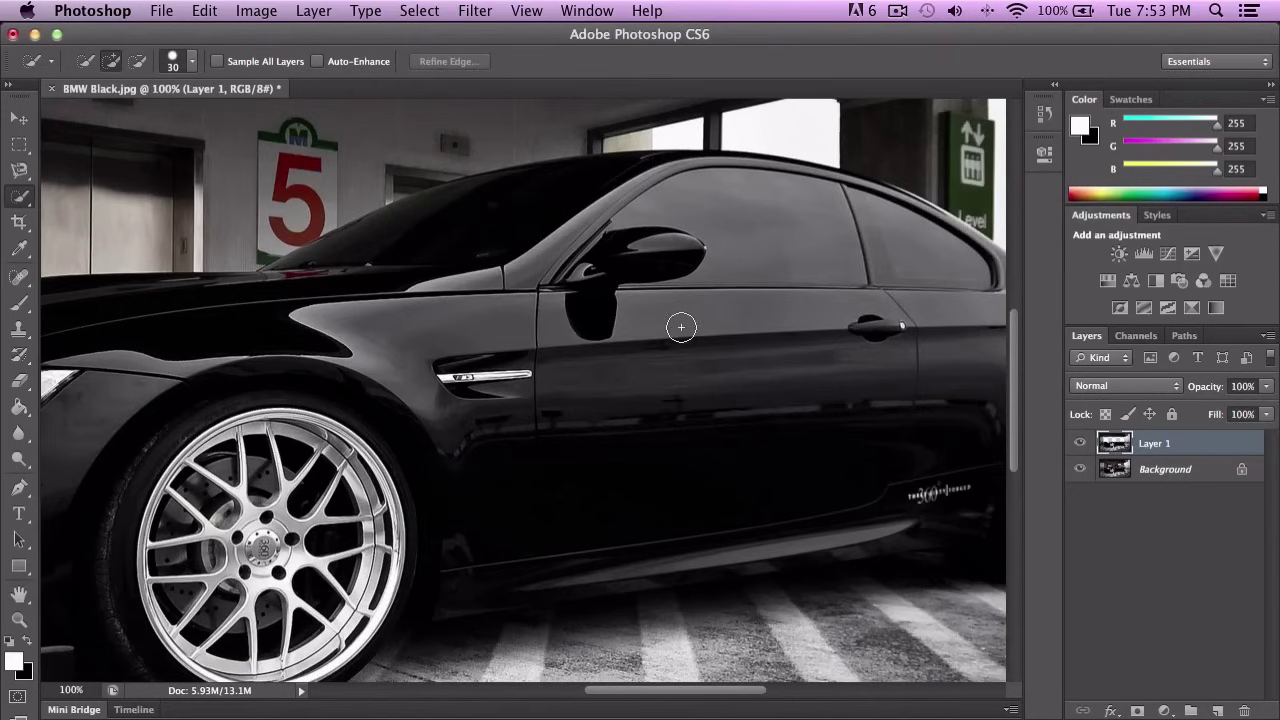
# Open BMW Sand.jpg from the Wallpapers HD folder and close BMW Black.jpg without saving.
pyautogui.hscroll(-5, 607, 292)
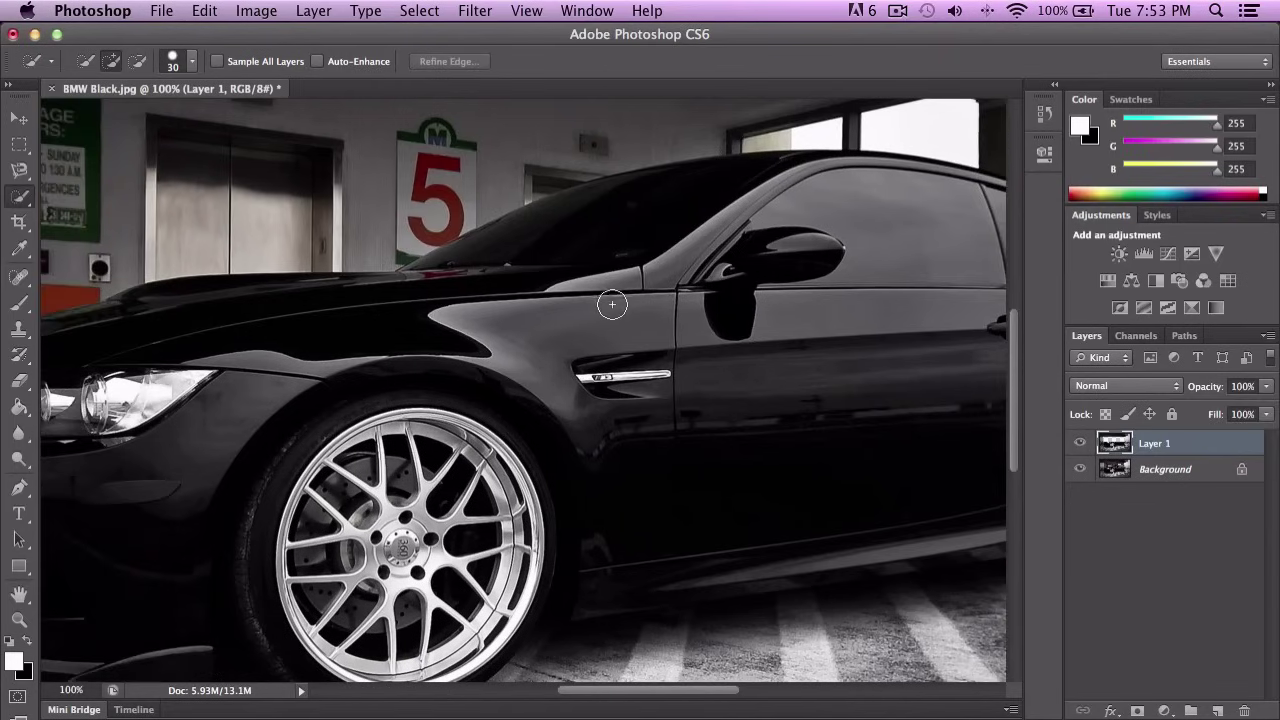
pyautogui.hscroll(-7, 611, 304)
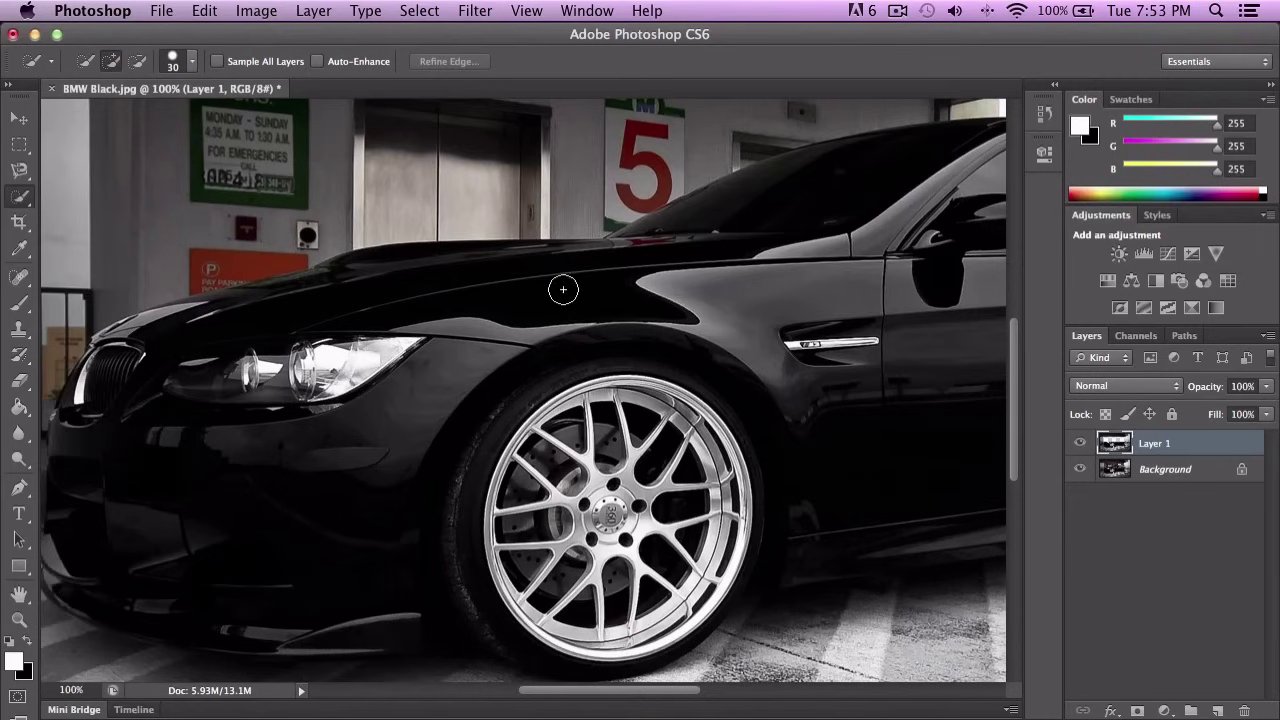
pyautogui.click(195, 10)
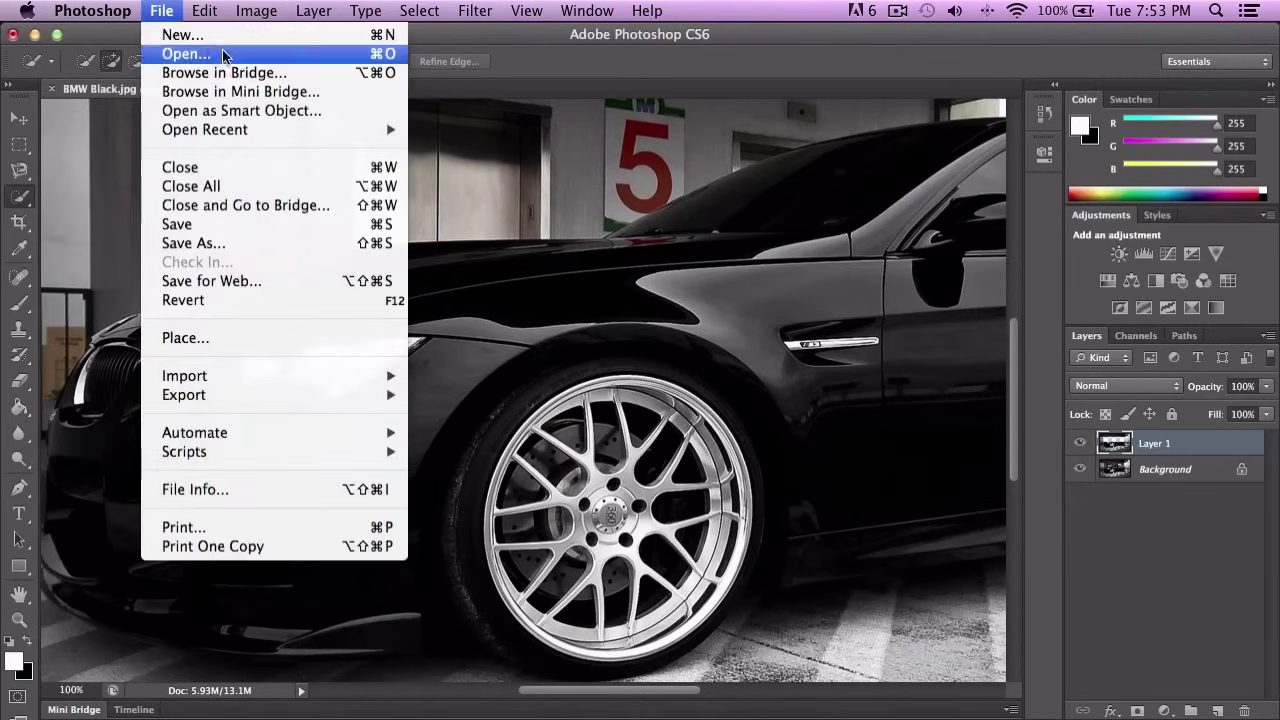
pyautogui.click(210, 52)
pyautogui.scroll(-3, 774, 377)
pyautogui.click(774, 377)
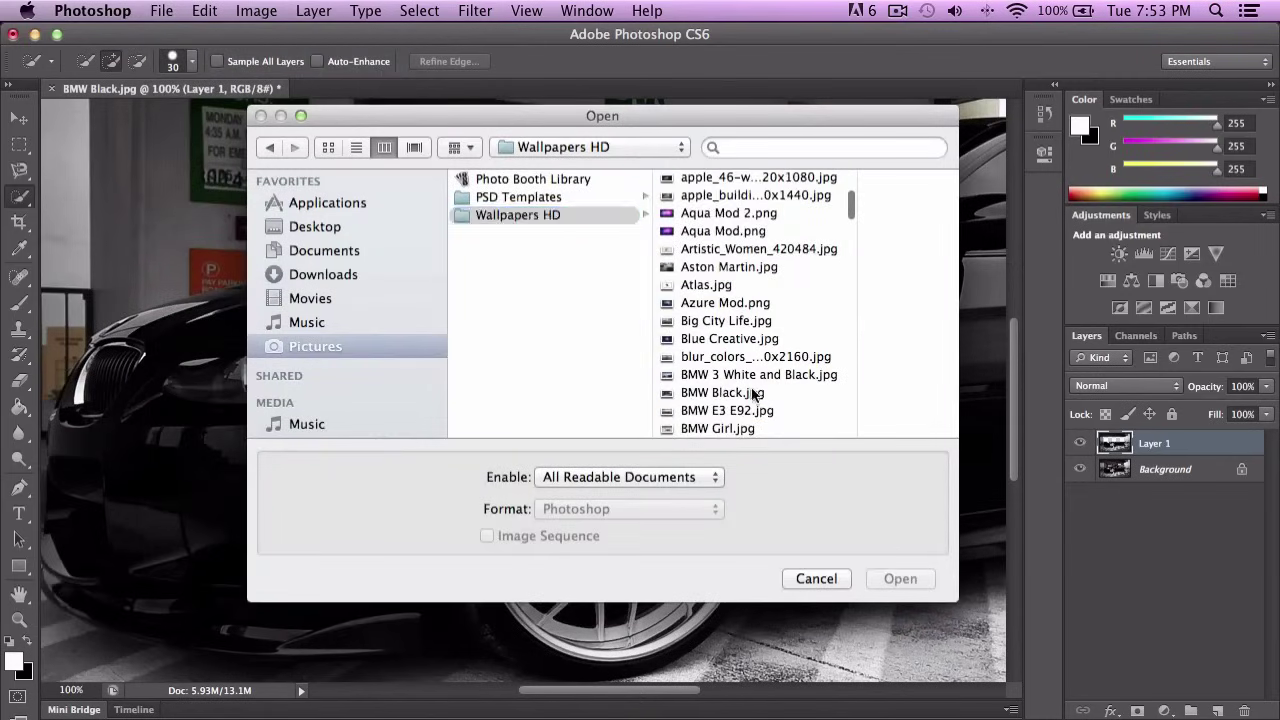
pyautogui.click(632, 332)
pyautogui.click(640, 367)
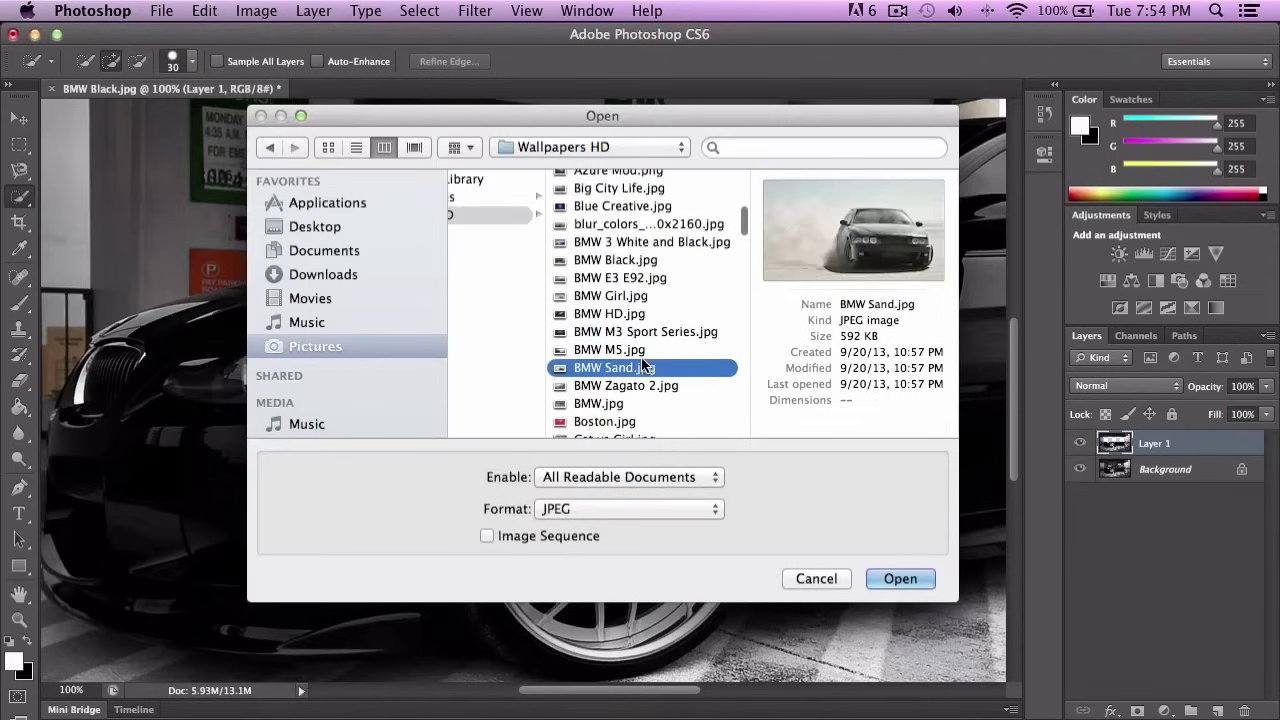
pyautogui.click(648, 385)
pyautogui.click(640, 351)
pyautogui.click(645, 367)
pyautogui.click(898, 579)
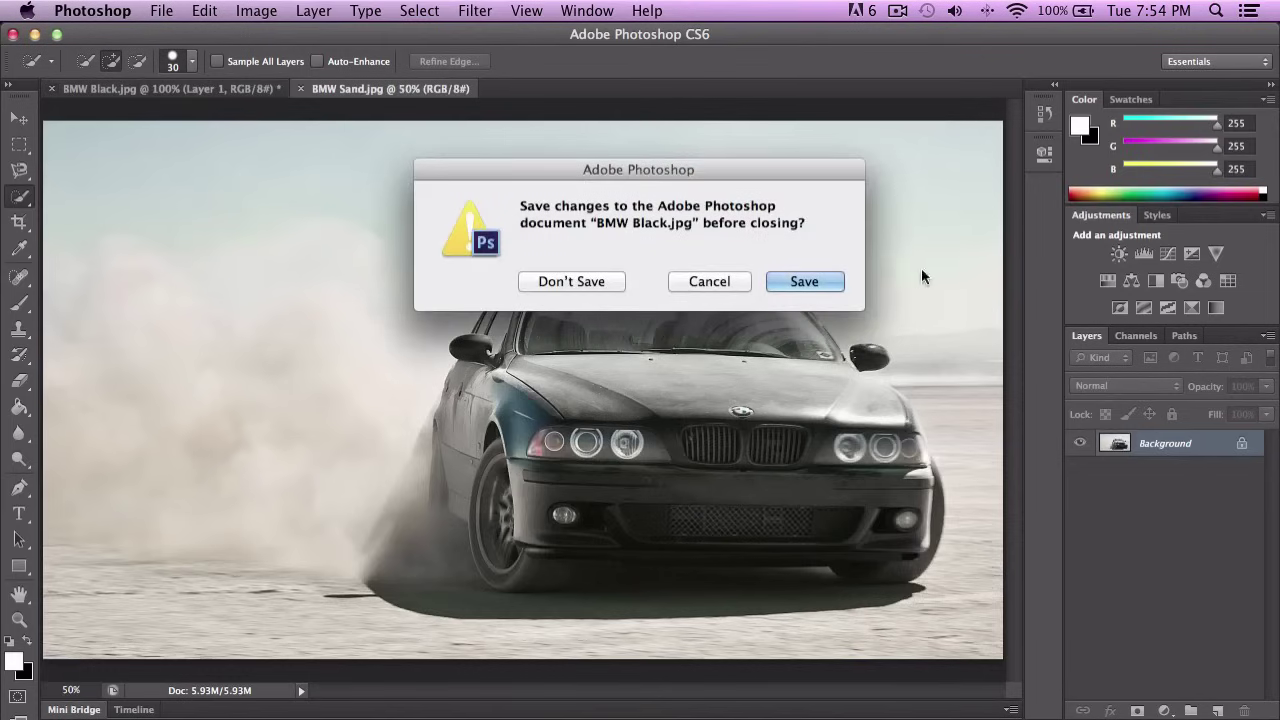
pyautogui.click(577, 279)
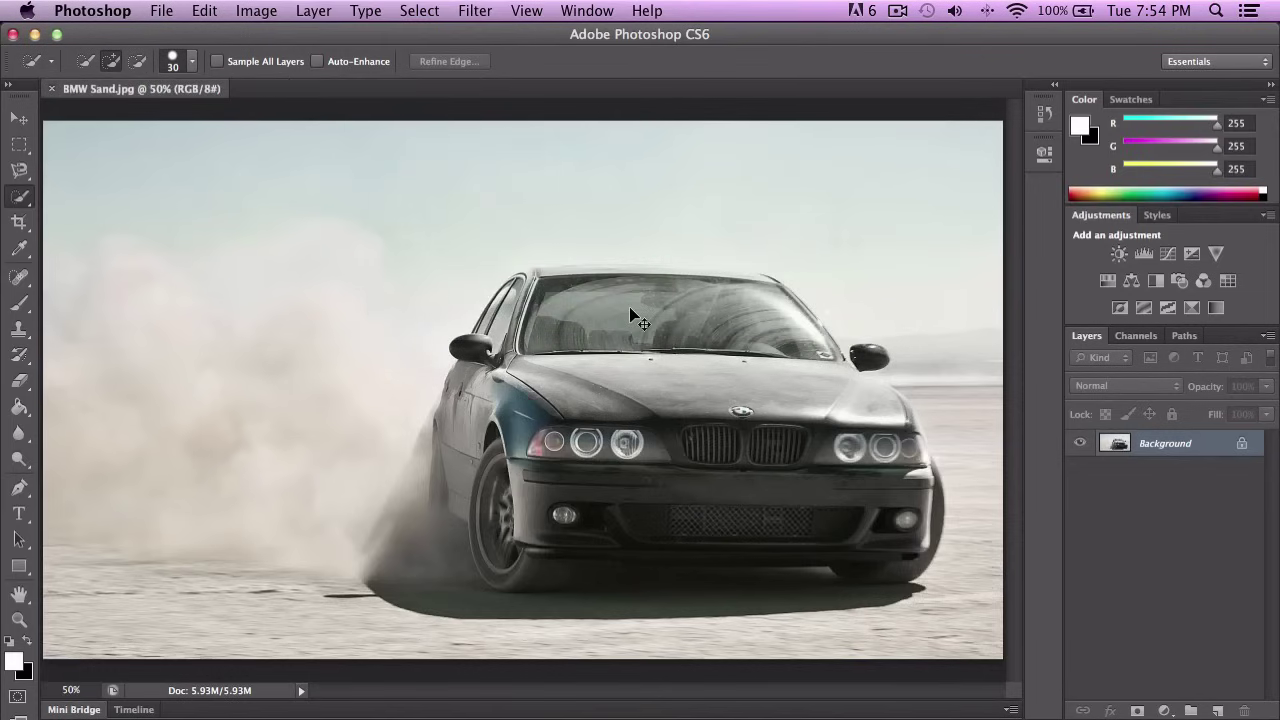
# Select the headlight beside the blue fender with Quick Selection and extend the selection over the hood and windshield.
pyautogui.scroll(2, 635, 318)
pyautogui.scroll(-1, 640, 447)
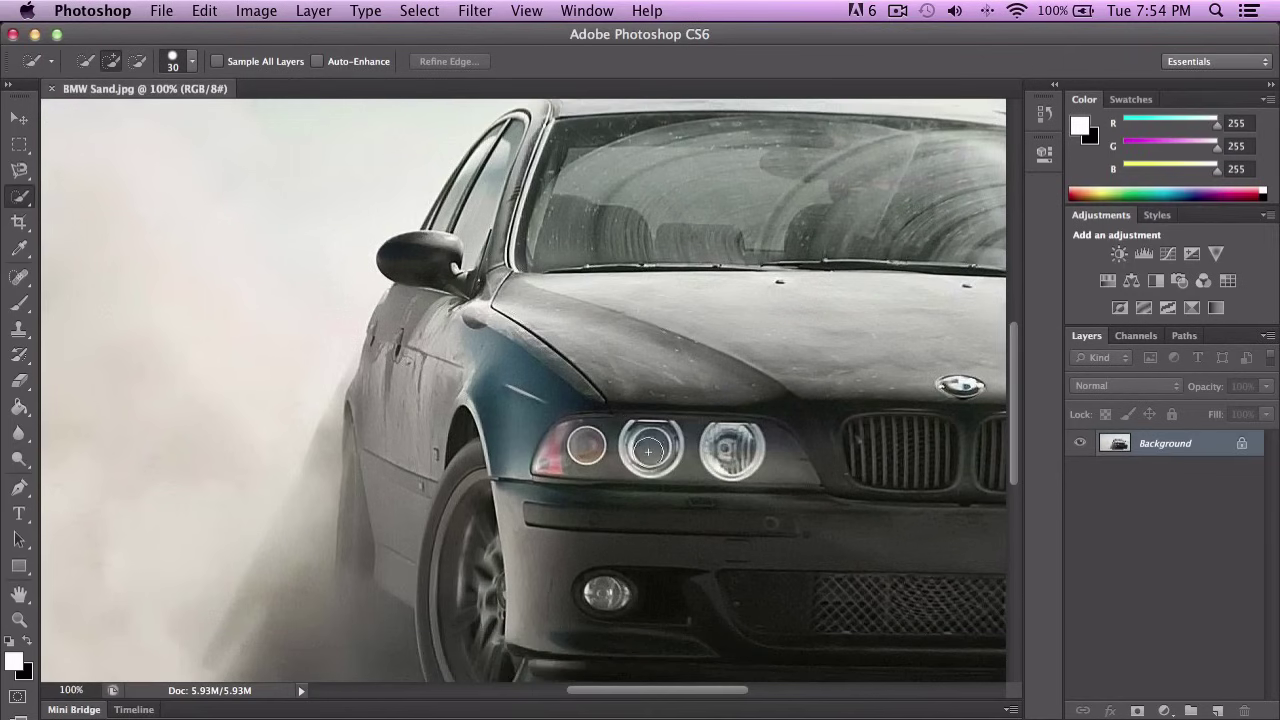
pyautogui.moveTo(758, 448)
pyautogui.mouseDown()
pyautogui.moveTo(582, 454)
pyautogui.moveTo(613, 440)
pyautogui.moveTo(737, 446)
pyautogui.moveTo(787, 468)
pyautogui.moveTo(766, 444)
pyautogui.moveTo(716, 437)
pyautogui.mouseUp()
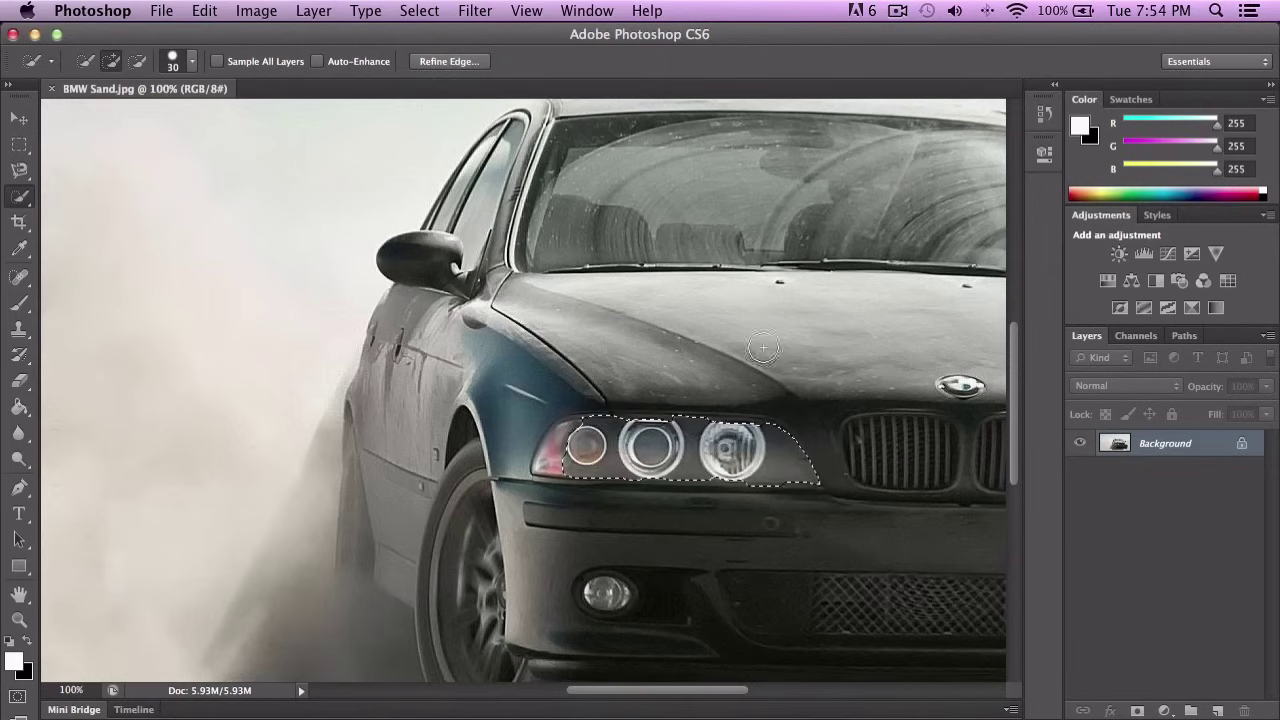
pyautogui.moveTo(853, 327); pyautogui.dragTo(598, 215)
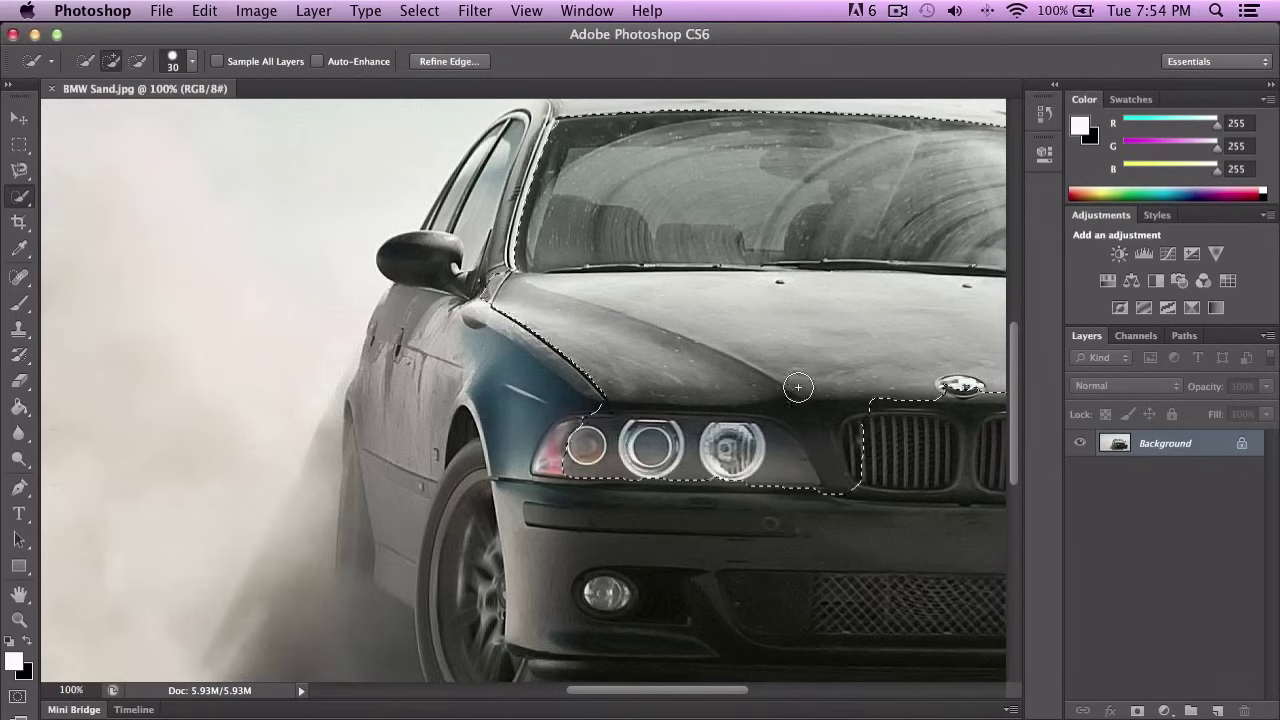
# Try a Brightness/Contrast adjustment on the selected headlight, hood and windshield, and undo it.
pyautogui.hscroll(2, 795, 385)
pyautogui.hscroll(10, 798, 386)
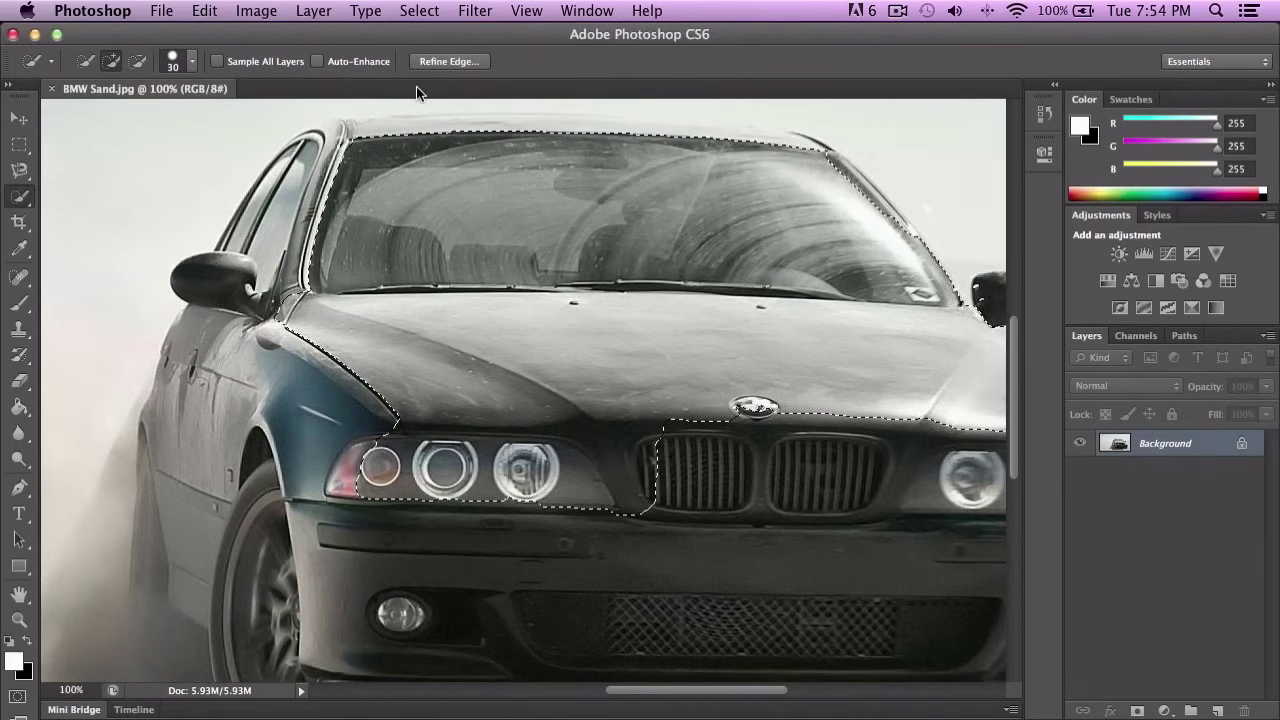
pyautogui.click(256, 10)
pyautogui.moveTo(322, 74)
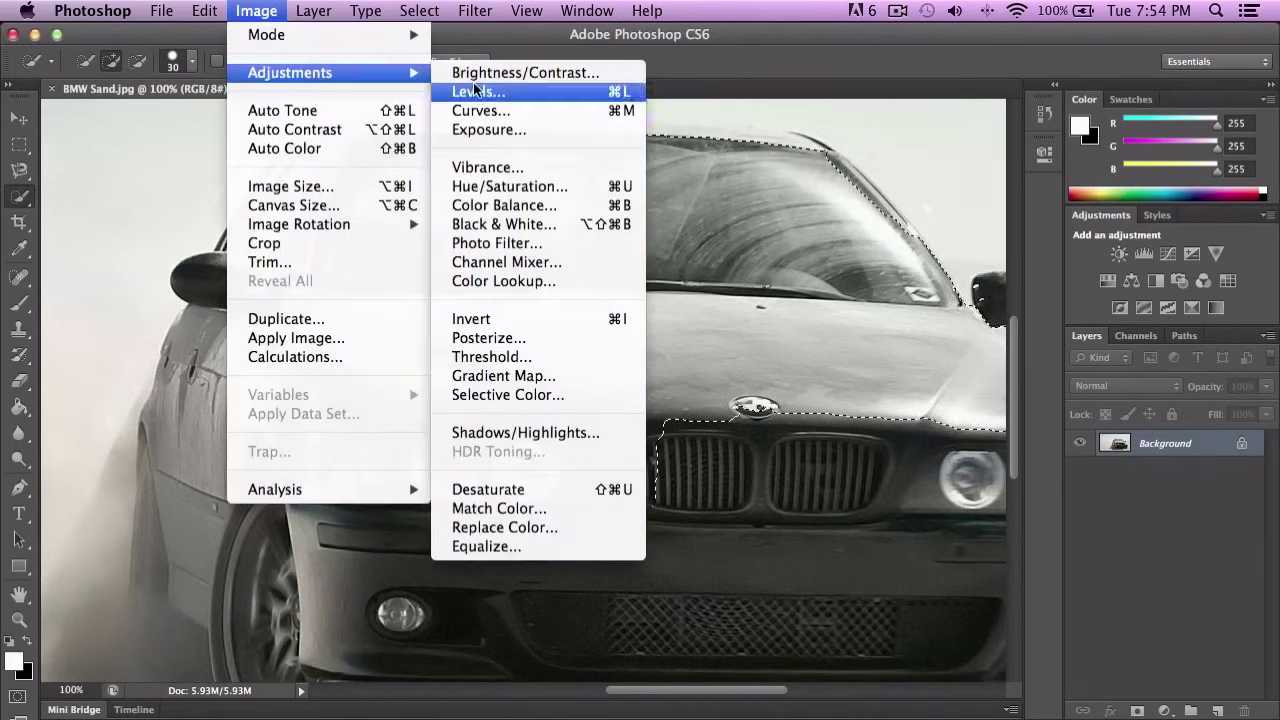
pyautogui.click(618, 78)
pyautogui.moveTo(608, 310)
pyautogui.mouseDown()
pyautogui.moveTo(644, 312)
pyautogui.moveTo(565, 317)
pyautogui.moveTo(626, 313)
pyautogui.mouseUp()
pyautogui.press('Return')
pyautogui.press('w')
pyautogui.hotkey('ctrl', 'z')
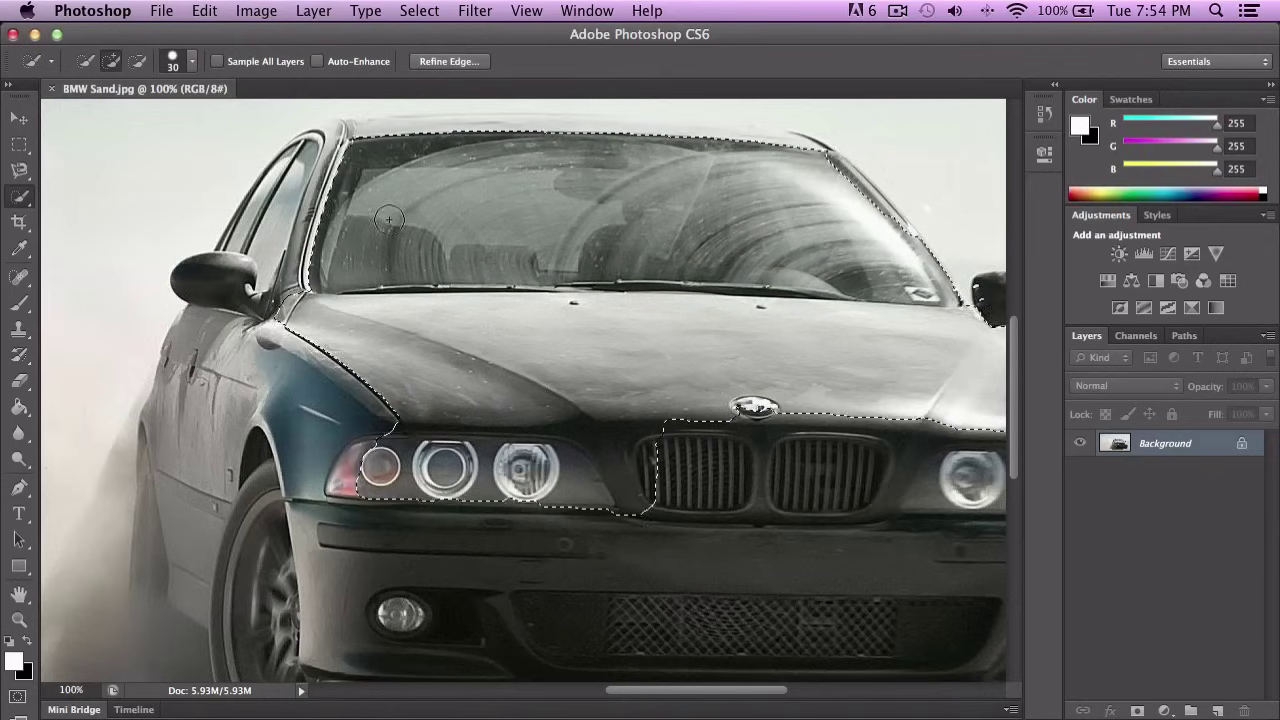
# Replace the current selection with a Quick Selection of the headlight's round lamp nearest the grille.
pyautogui.hotkey('ctrl', 'd')
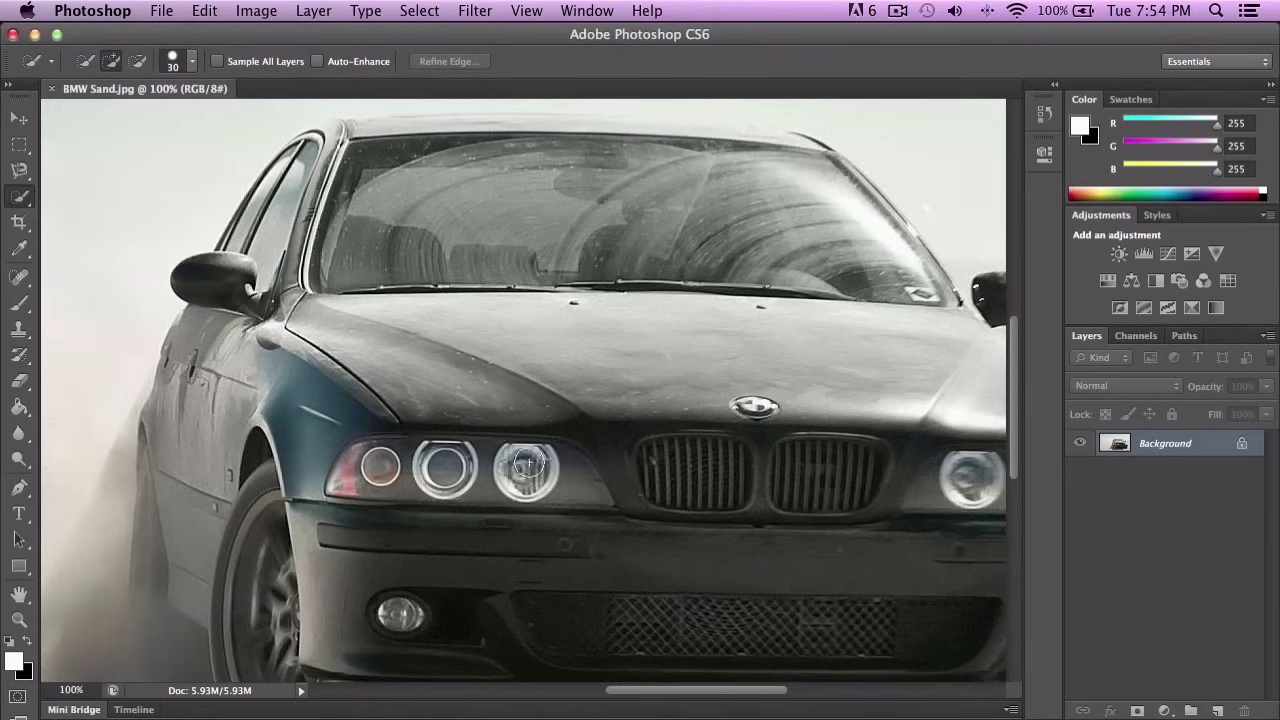
pyautogui.moveTo(508, 462); pyautogui.dragTo(525, 468)
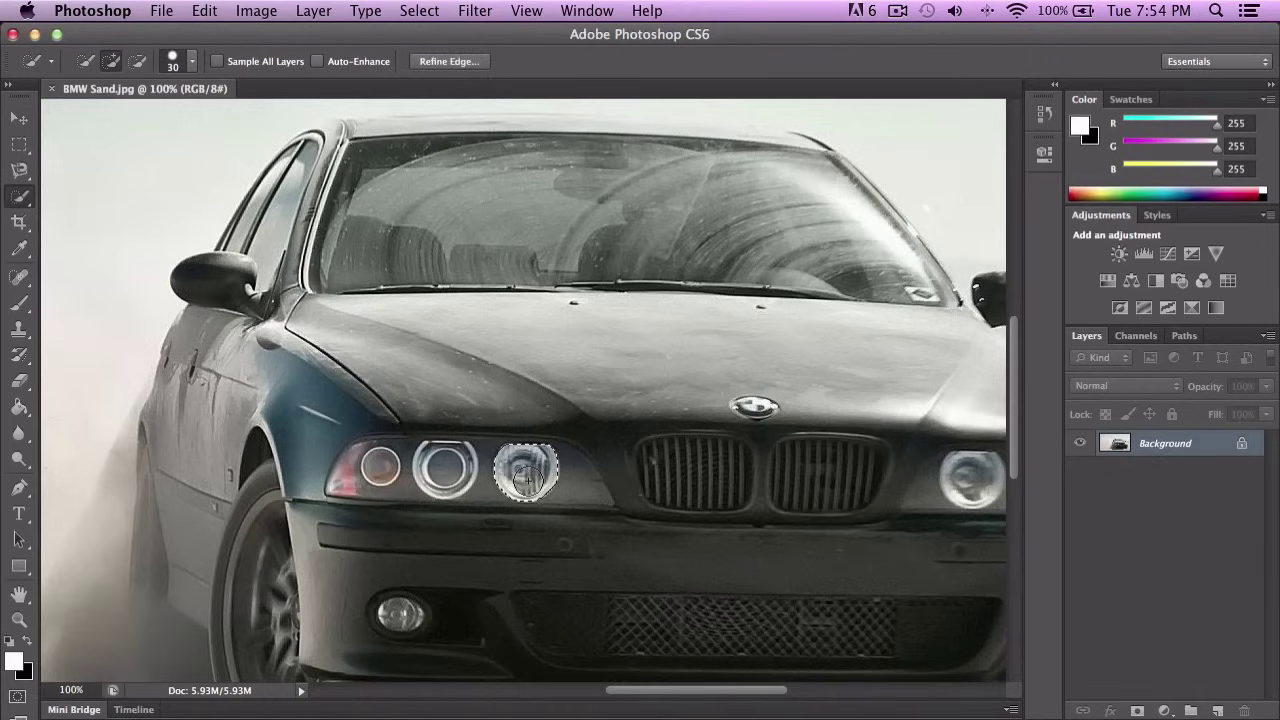
# Deselect the headlight's round lamp and switch from Quick Selection to the Magic Wand tool.
pyautogui.hotkey('ctrl', 'd')
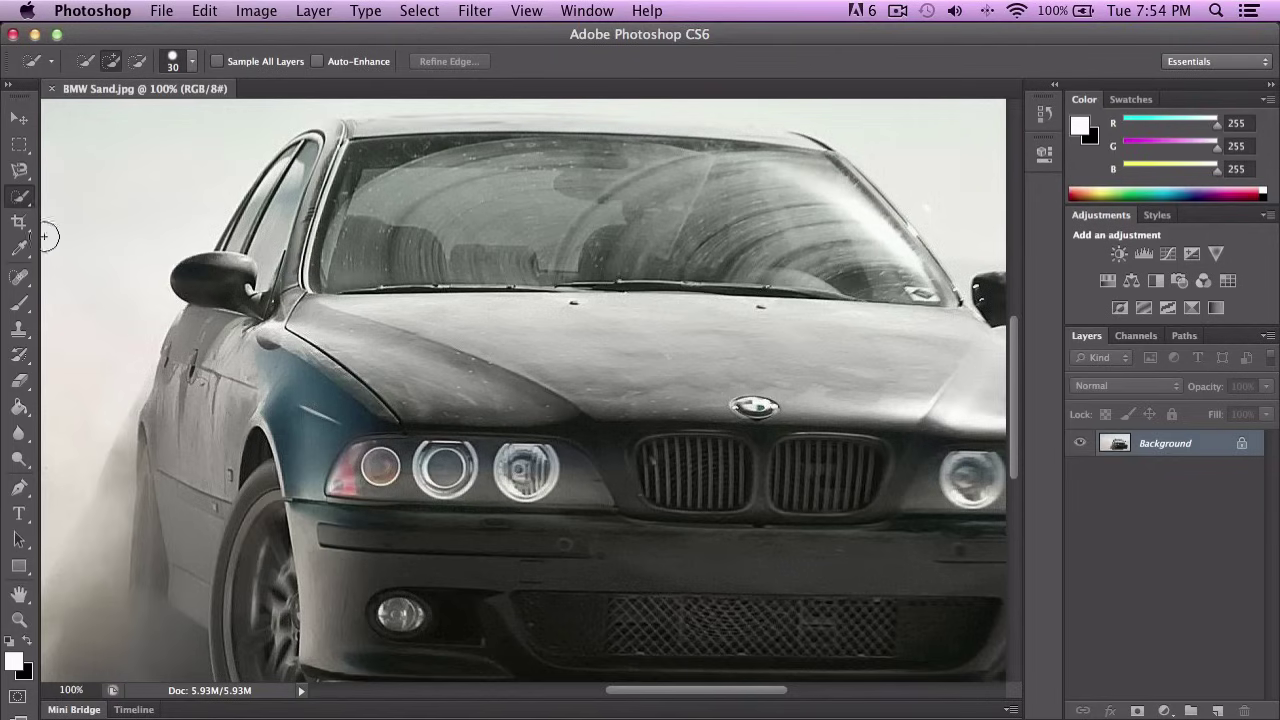
pyautogui.click(29, 206)
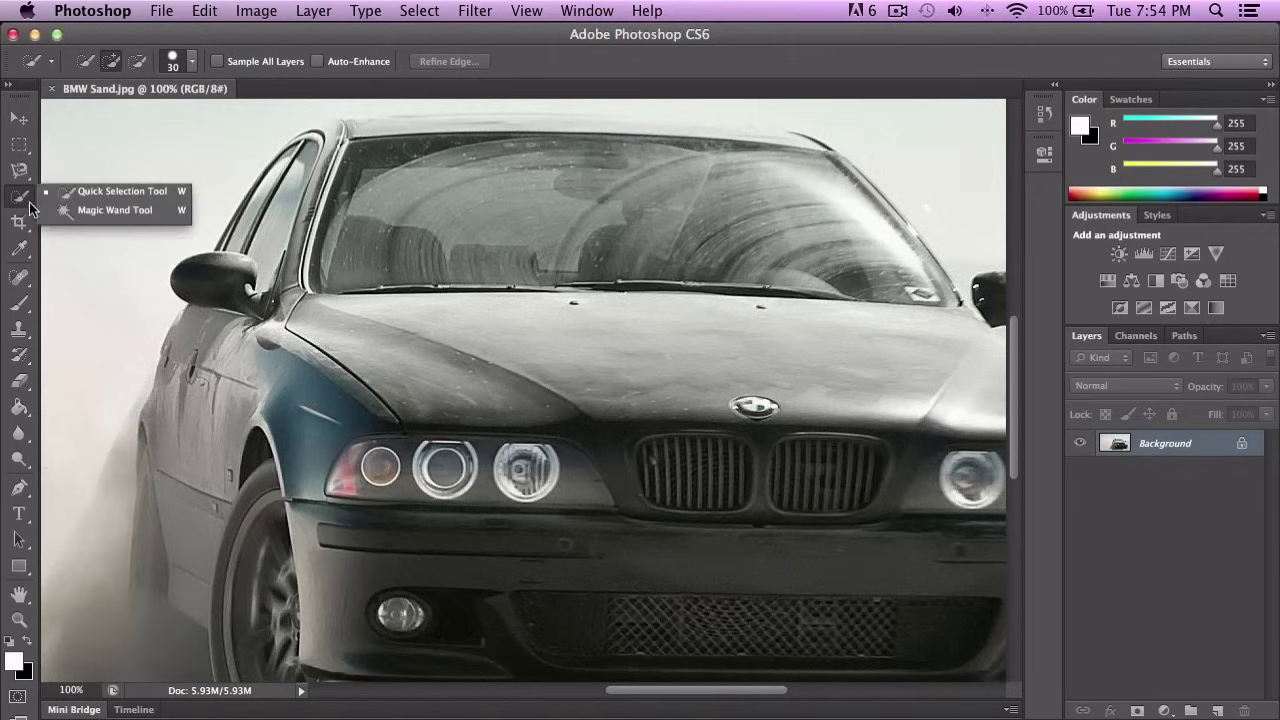
pyautogui.click(94, 212)
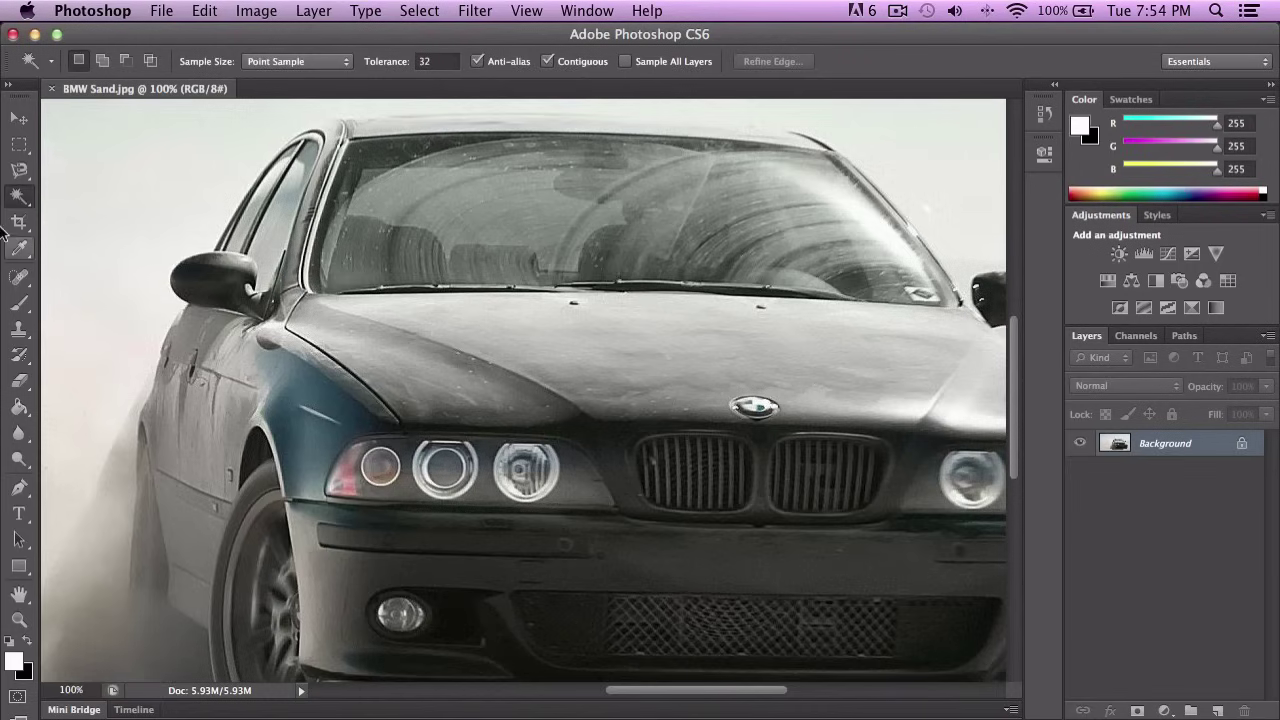
pyautogui.click(18, 194)
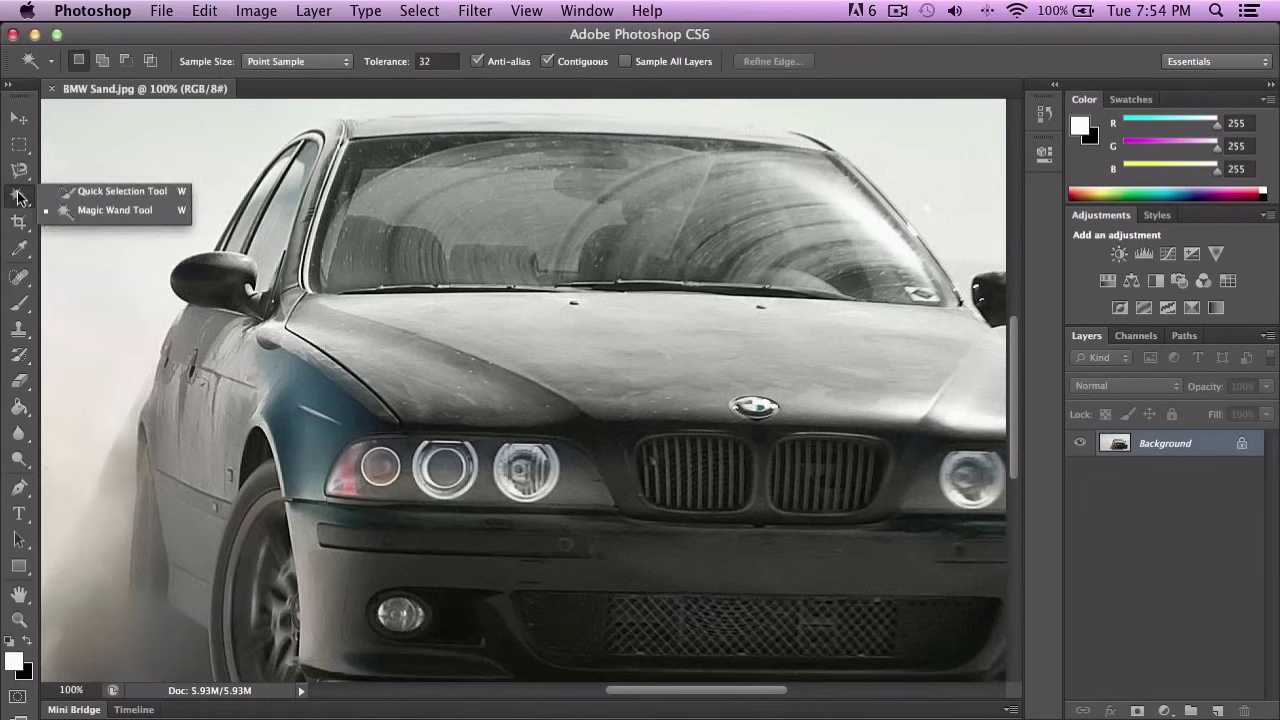
pyautogui.click(593, 345)
pyautogui.press('super+d')
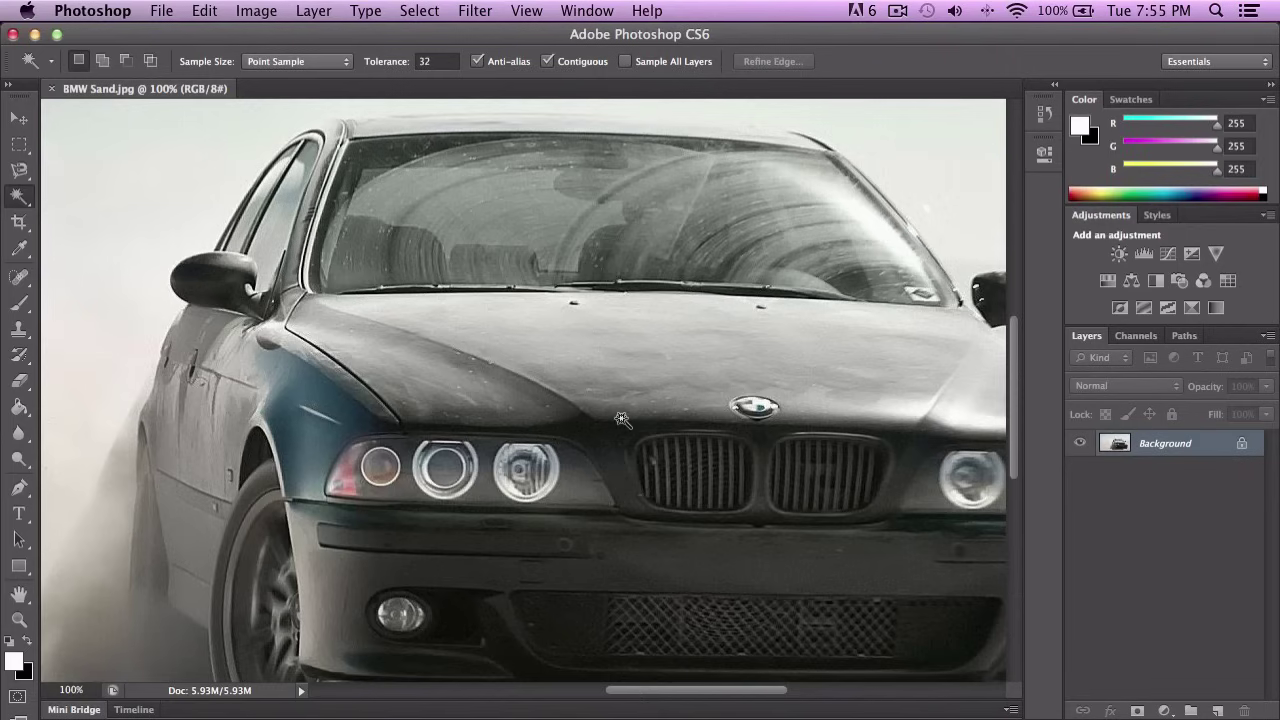
# Select the hood's light tones with the Magic Wand at tolerance 32 and examine the selection across the whole photo.
pyautogui.click(554, 337)
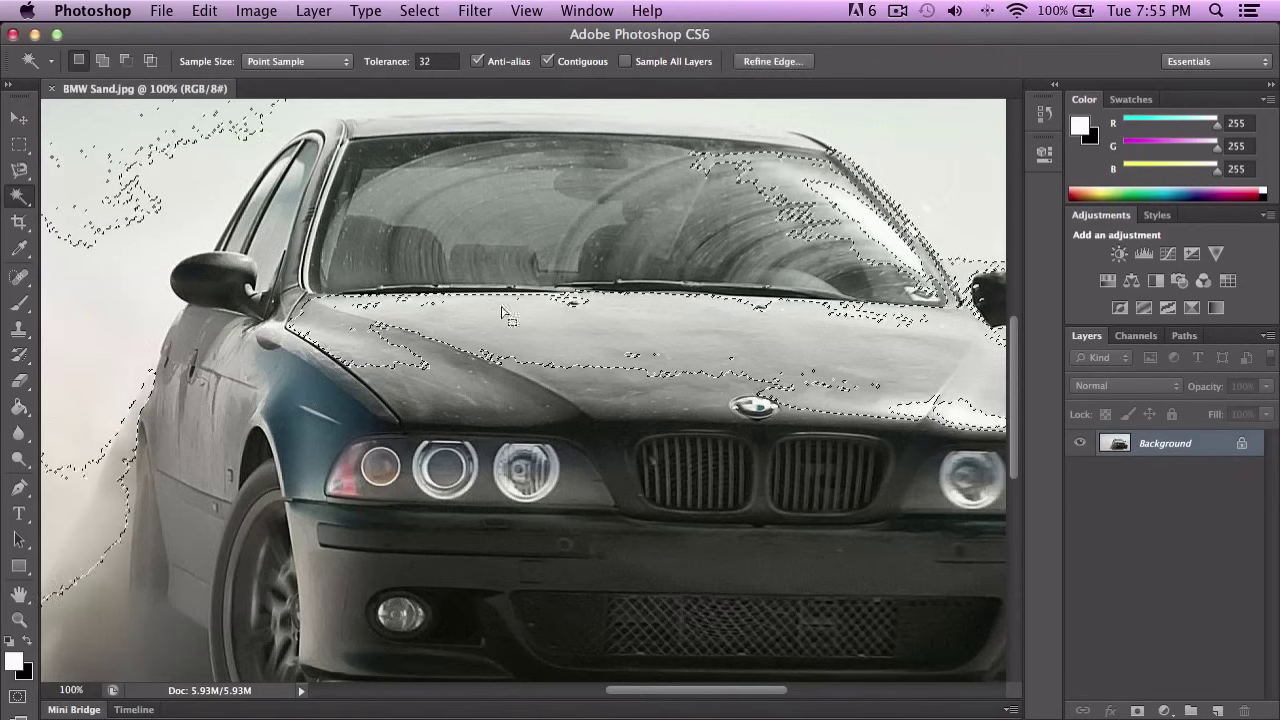
pyautogui.scroll(-1, 549, 350)
pyautogui.scroll(-1, 549, 347)
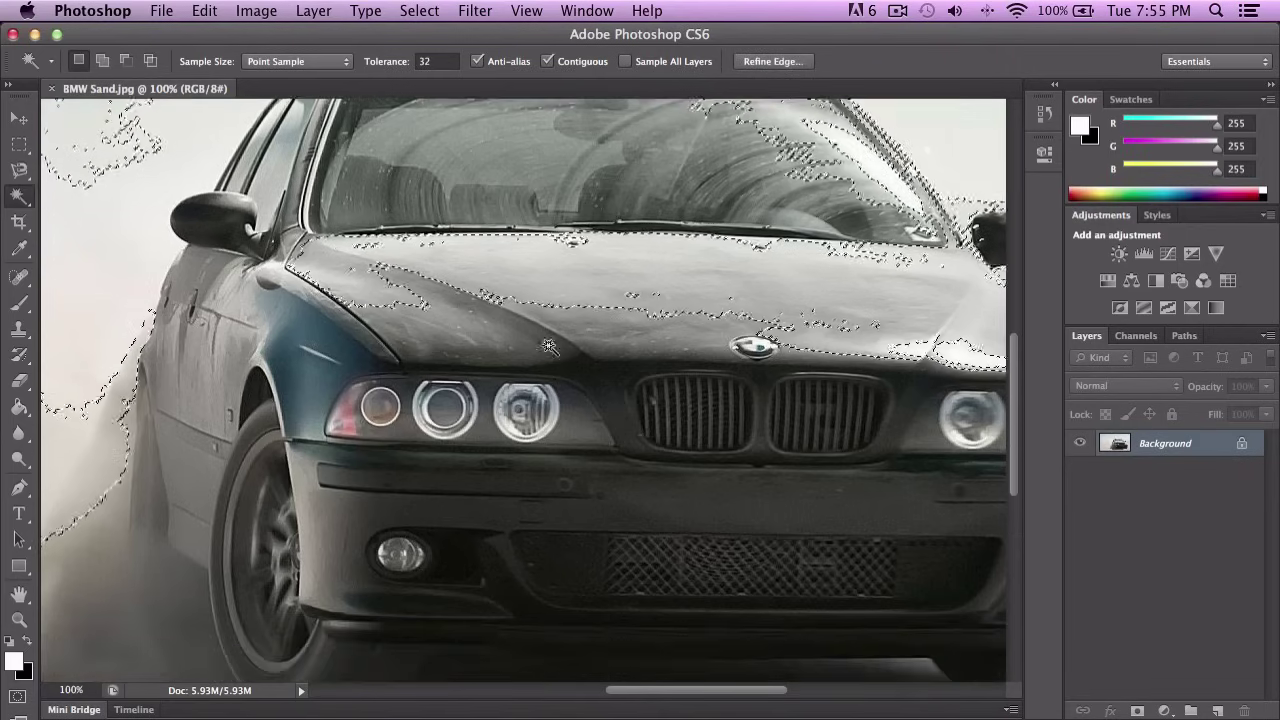
pyautogui.scroll(4, 549, 347)
pyautogui.scroll(5, 549, 347)
pyautogui.scroll(-6, 549, 347)
pyautogui.scroll(-8, 549, 347)
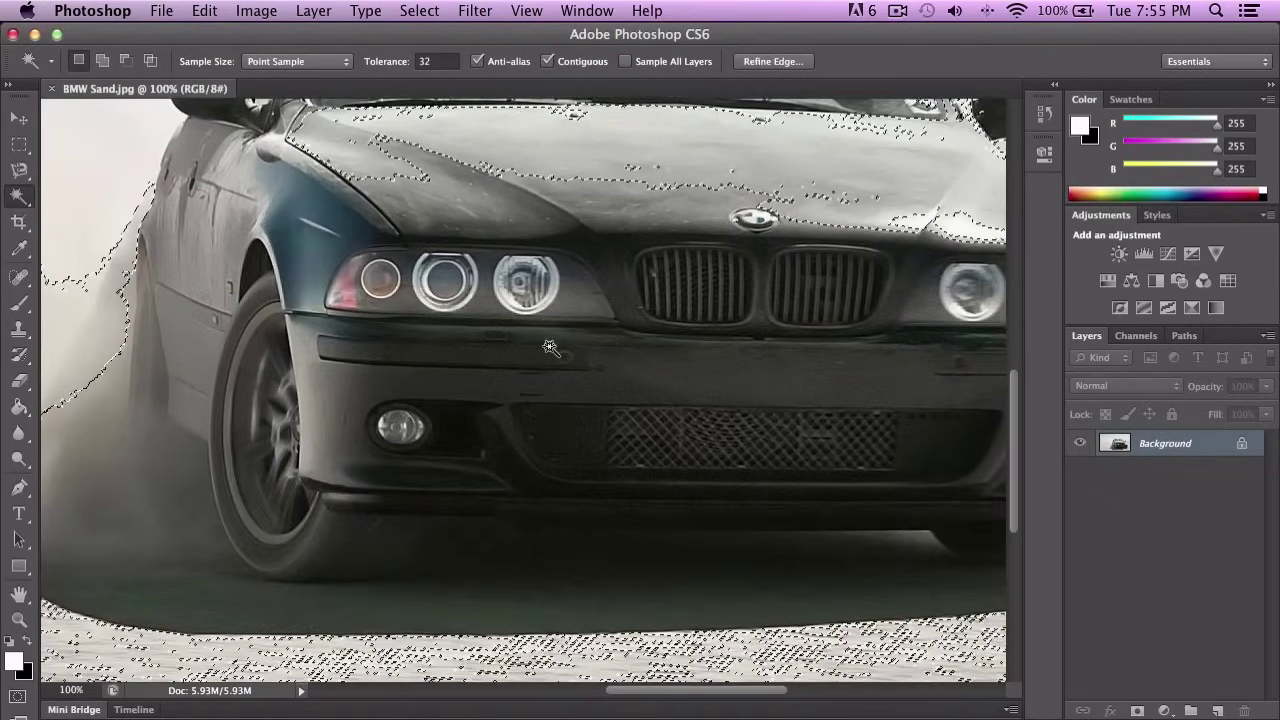
pyautogui.scroll(7, 543, 490)
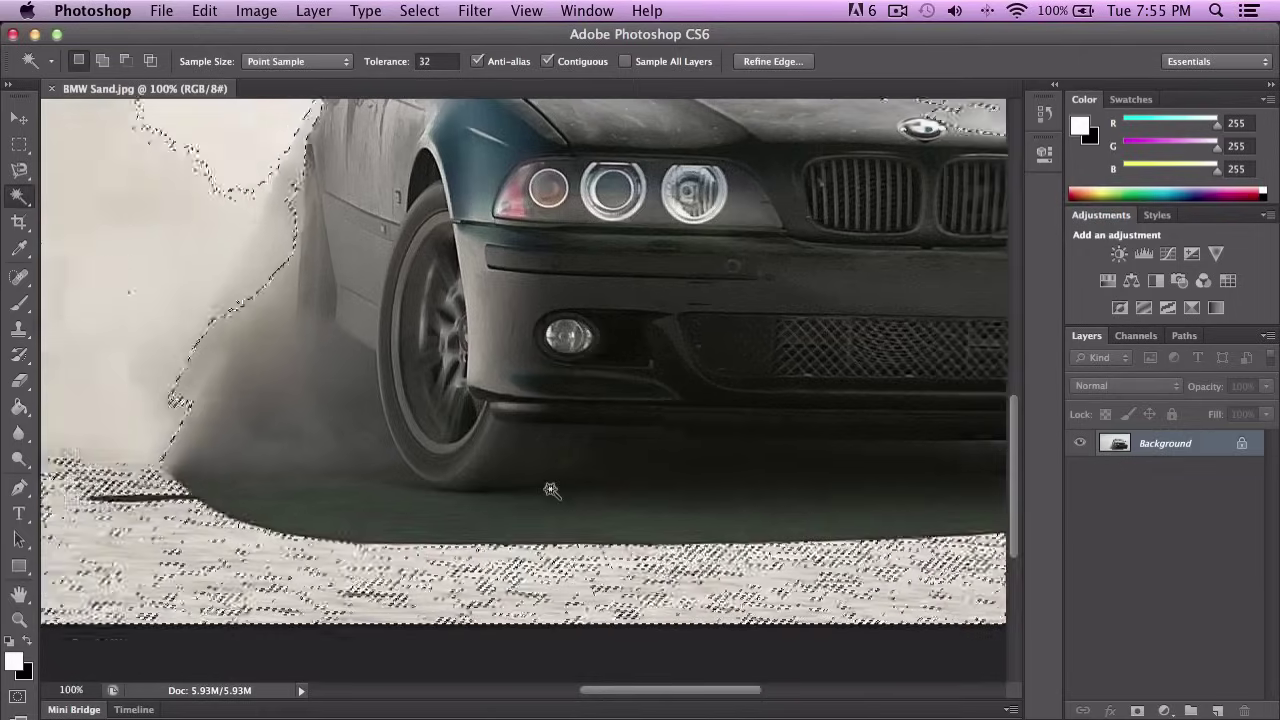
pyautogui.scroll(1, 555, 475)
pyautogui.hscroll(1, 555, 475)
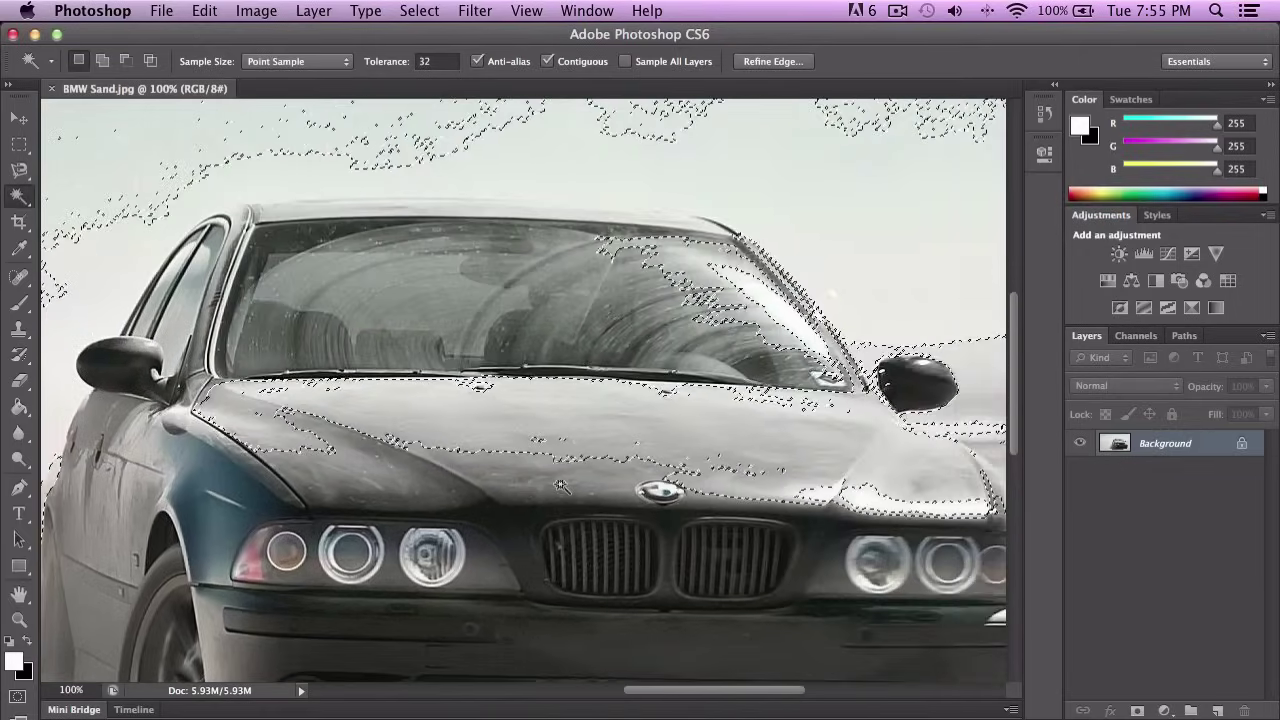
# Try a Magic Wand selection on the windshield in place of the hood selection, and deselect it.
pyautogui.press('super+d')
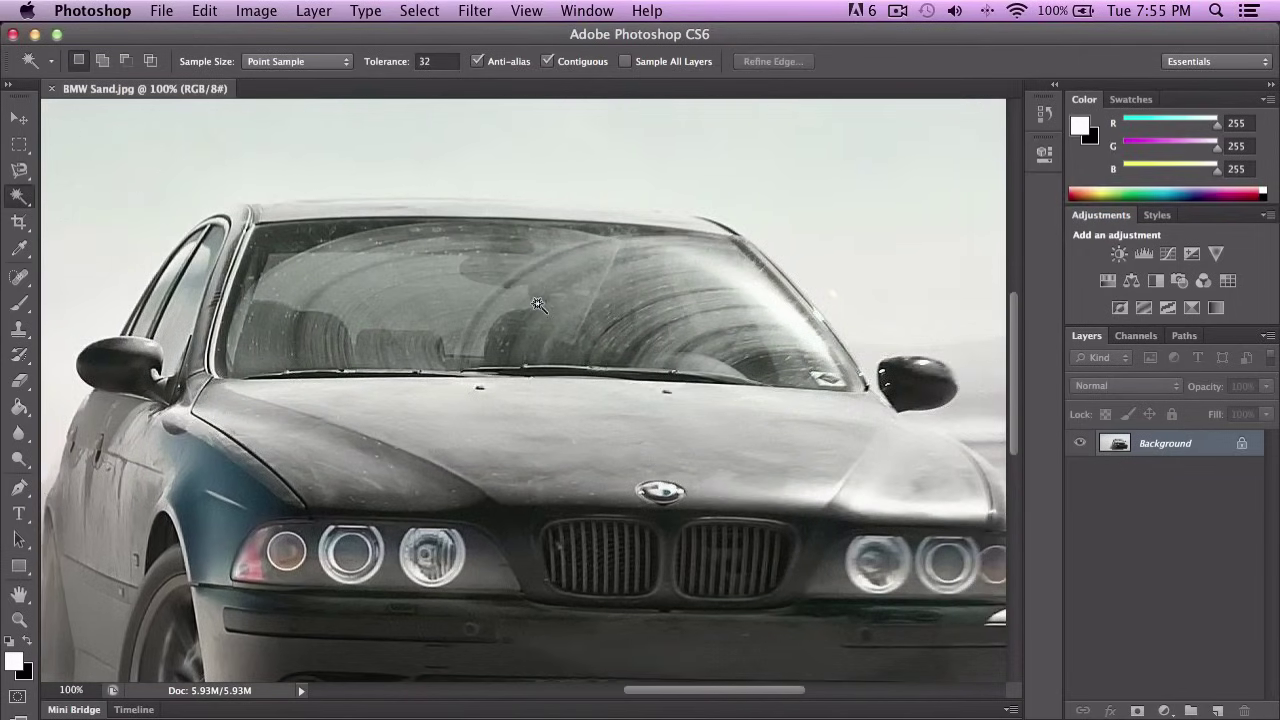
pyautogui.click(528, 300)
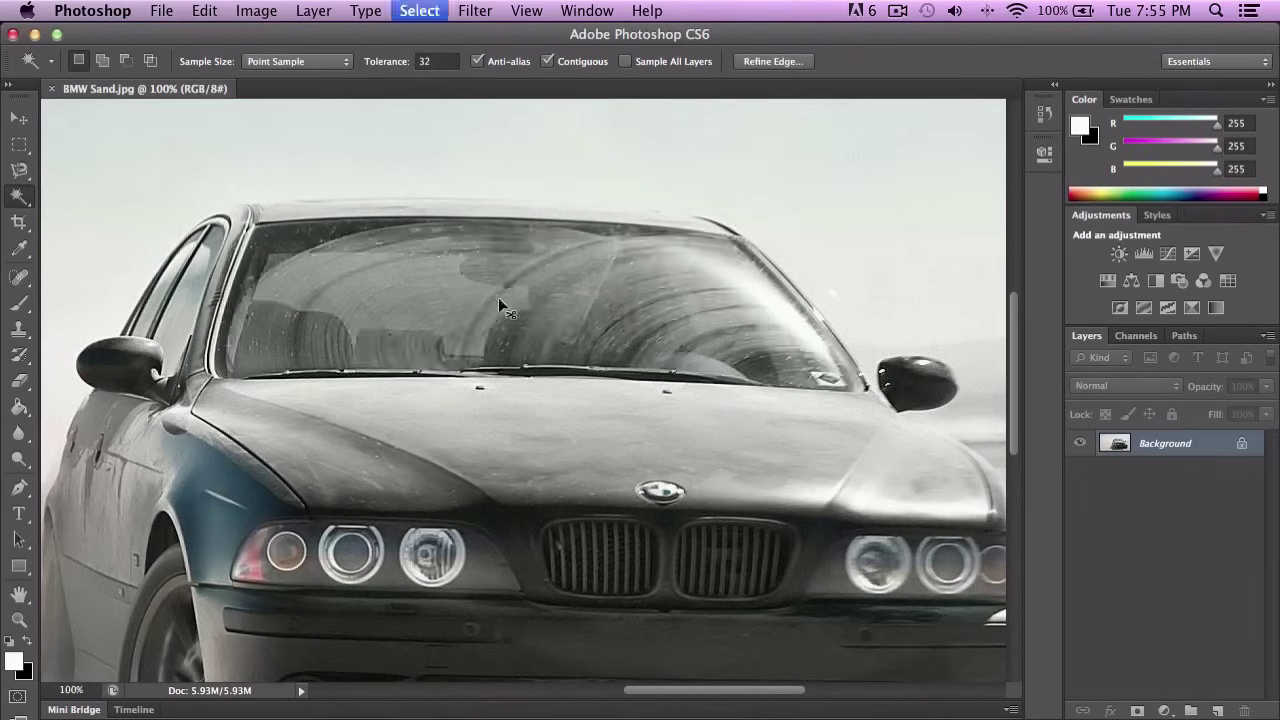
pyautogui.press('super+d')
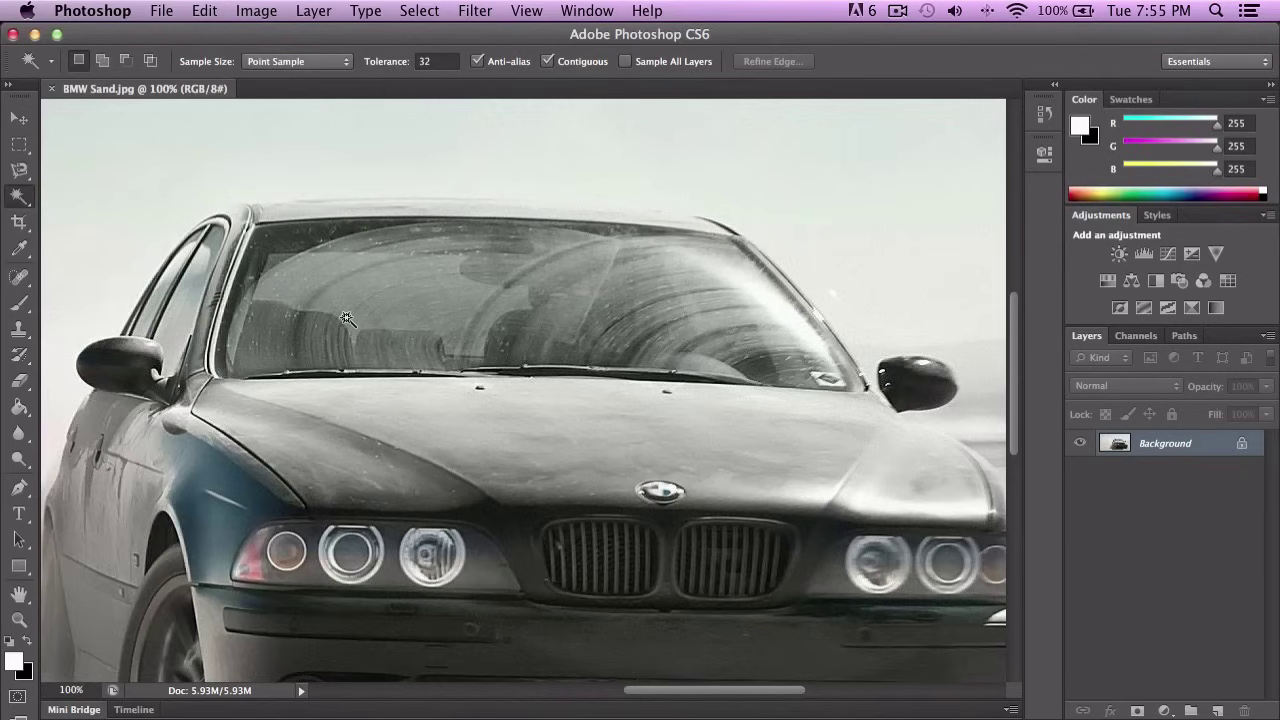
# Start a crop of the whole photo with the Crop tool and pull all four edges of the frame inward toward the car.
pyautogui.click(20, 223)
pyautogui.press('super+minus')
pyautogui.press('super+minus')
pyautogui.press('super+minus')
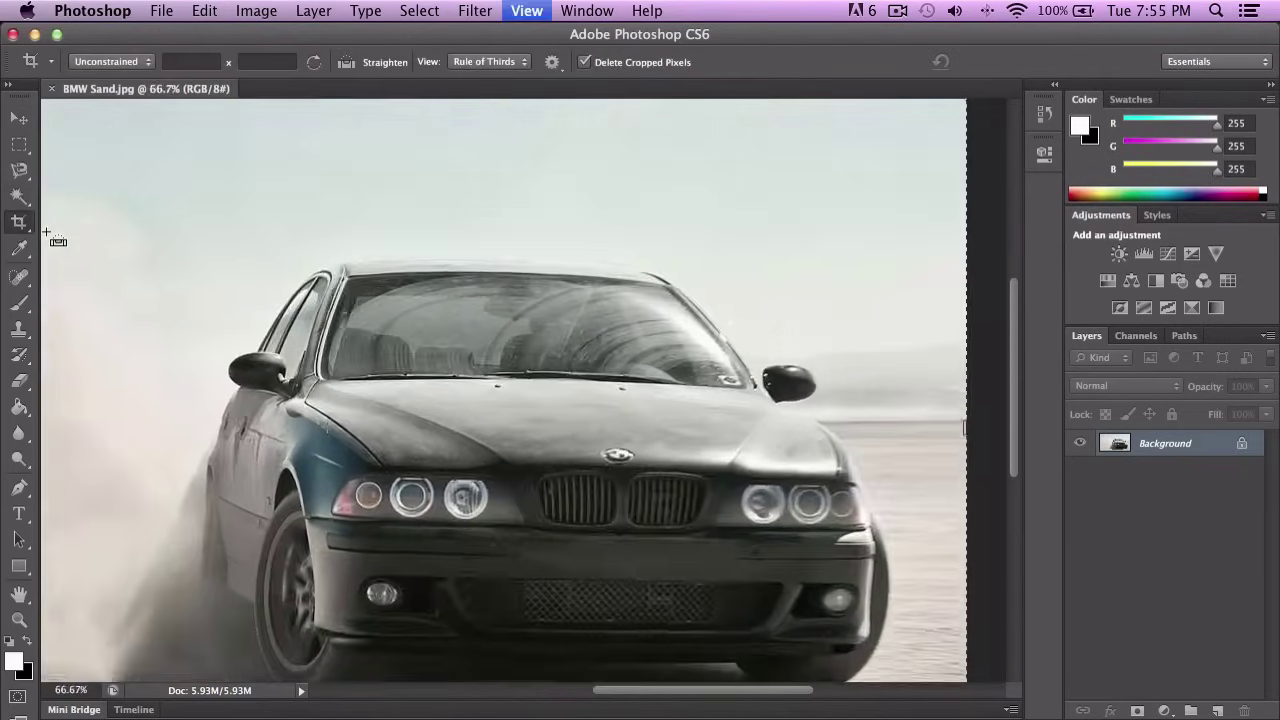
pyautogui.press('super+plus')
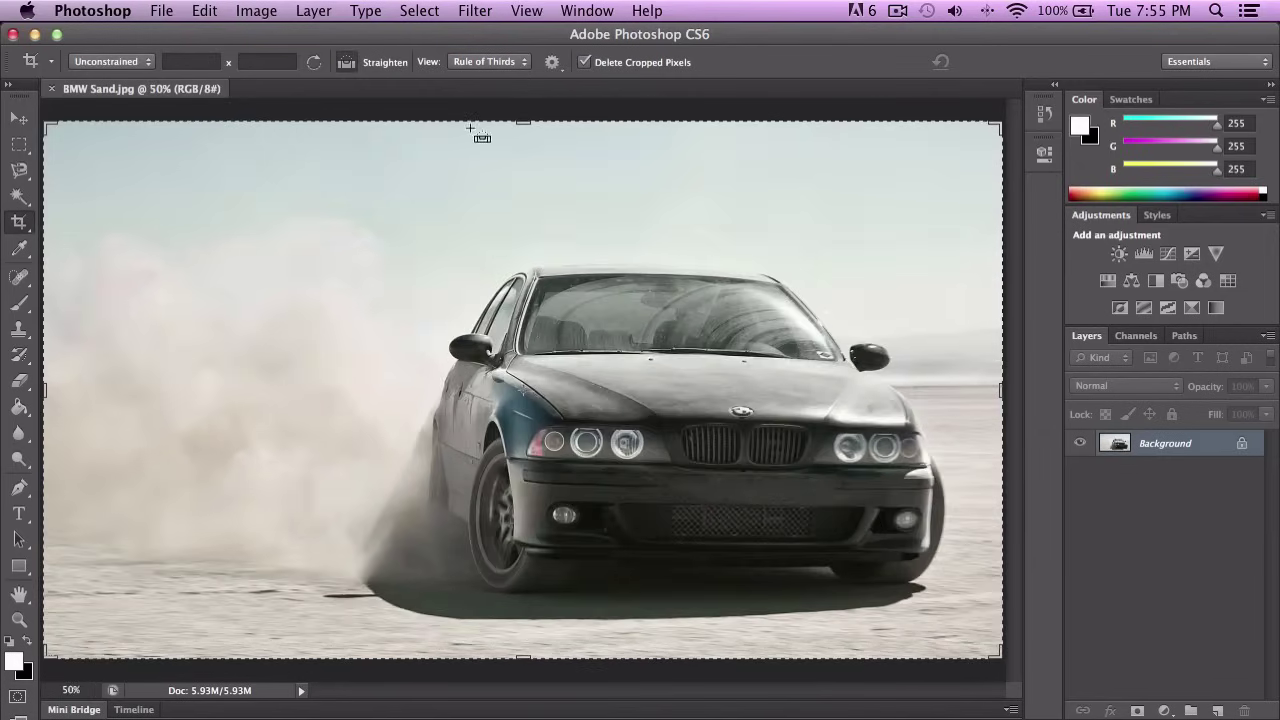
pyautogui.press('super+minus')
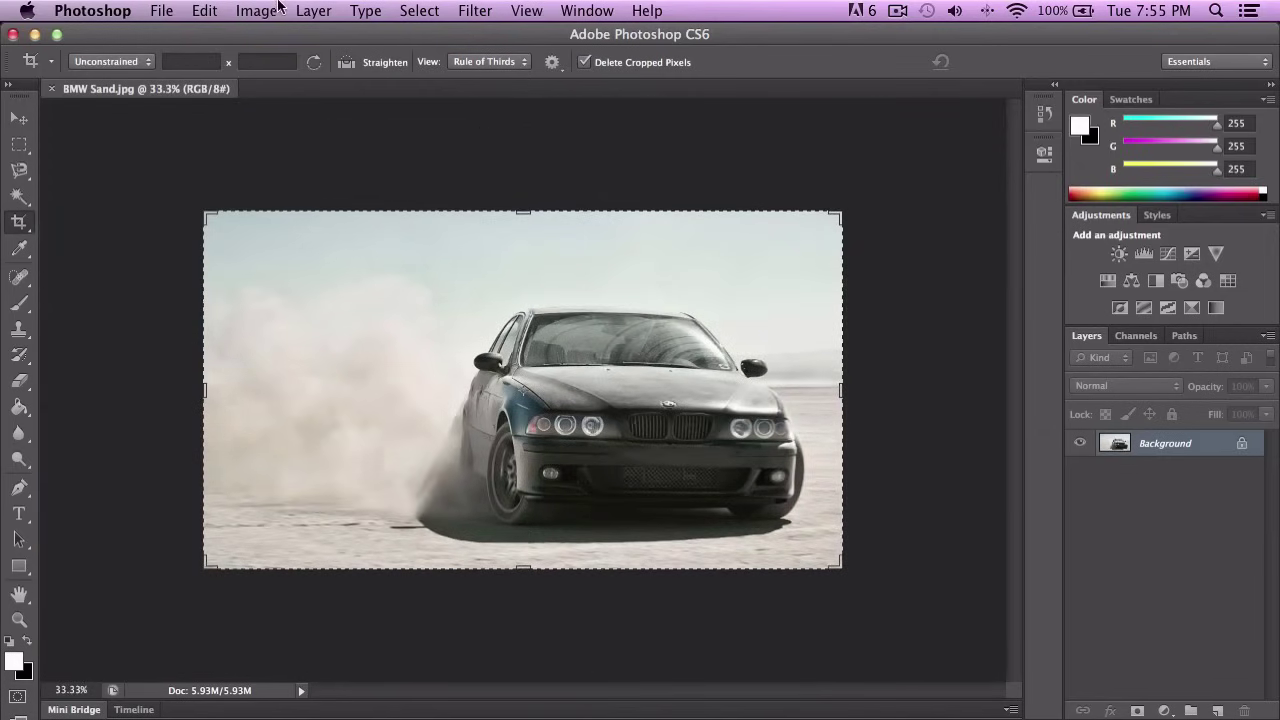
pyautogui.click(19, 222)
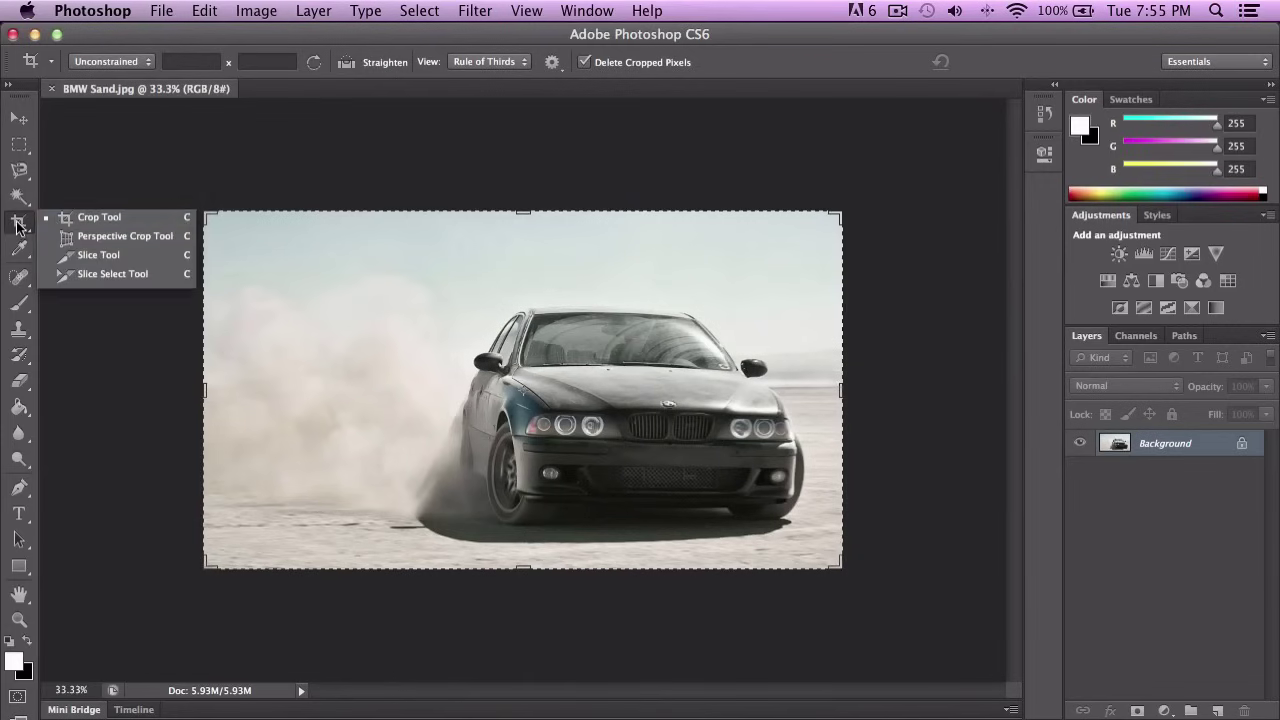
pyautogui.click(93, 222)
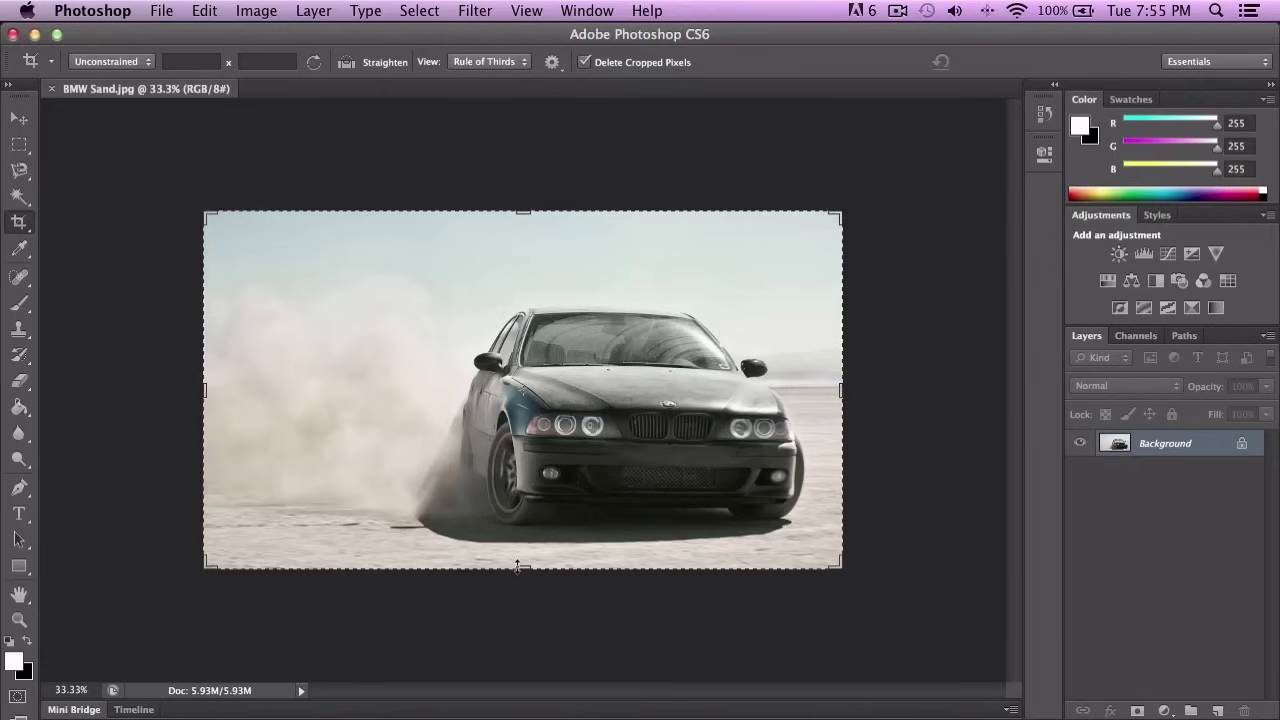
pyautogui.moveTo(523, 566)
pyautogui.mouseDown()
pyautogui.moveTo(523, 590)
pyautogui.moveTo(527, 493)
pyautogui.moveTo(531, 547)
pyautogui.mouseUp()
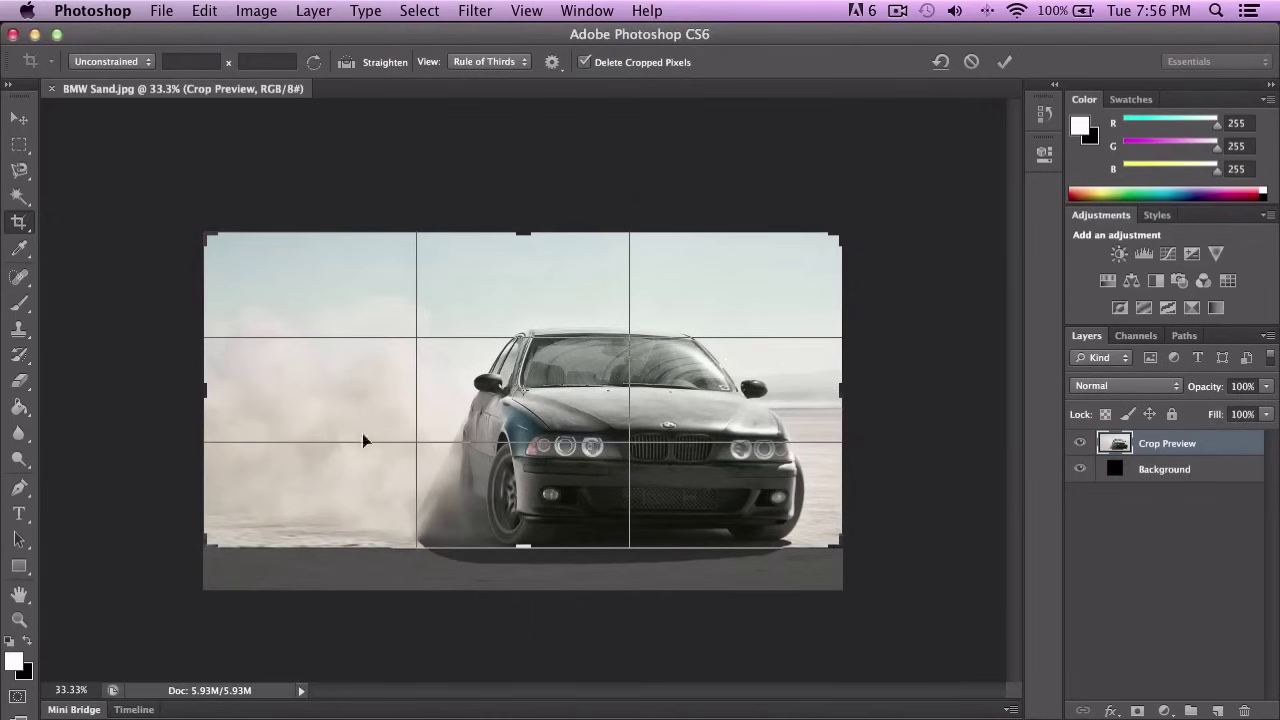
pyautogui.moveTo(519, 233); pyautogui.dragTo(522, 290)
pyautogui.moveTo(843, 389); pyautogui.dragTo(749, 389)
pyautogui.click(515, 375)
pyautogui.moveTo(517, 374); pyautogui.dragTo(434, 408)
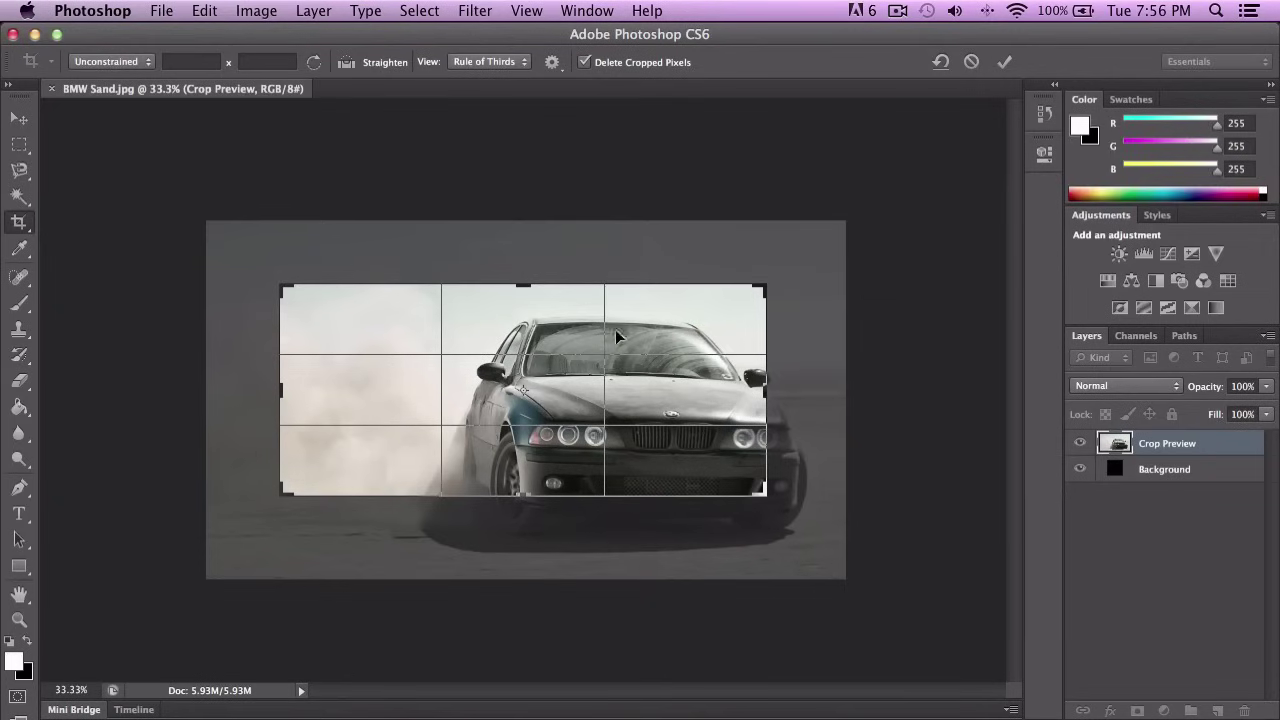
pyautogui.moveTo(526, 285); pyautogui.dragTo(520, 279)
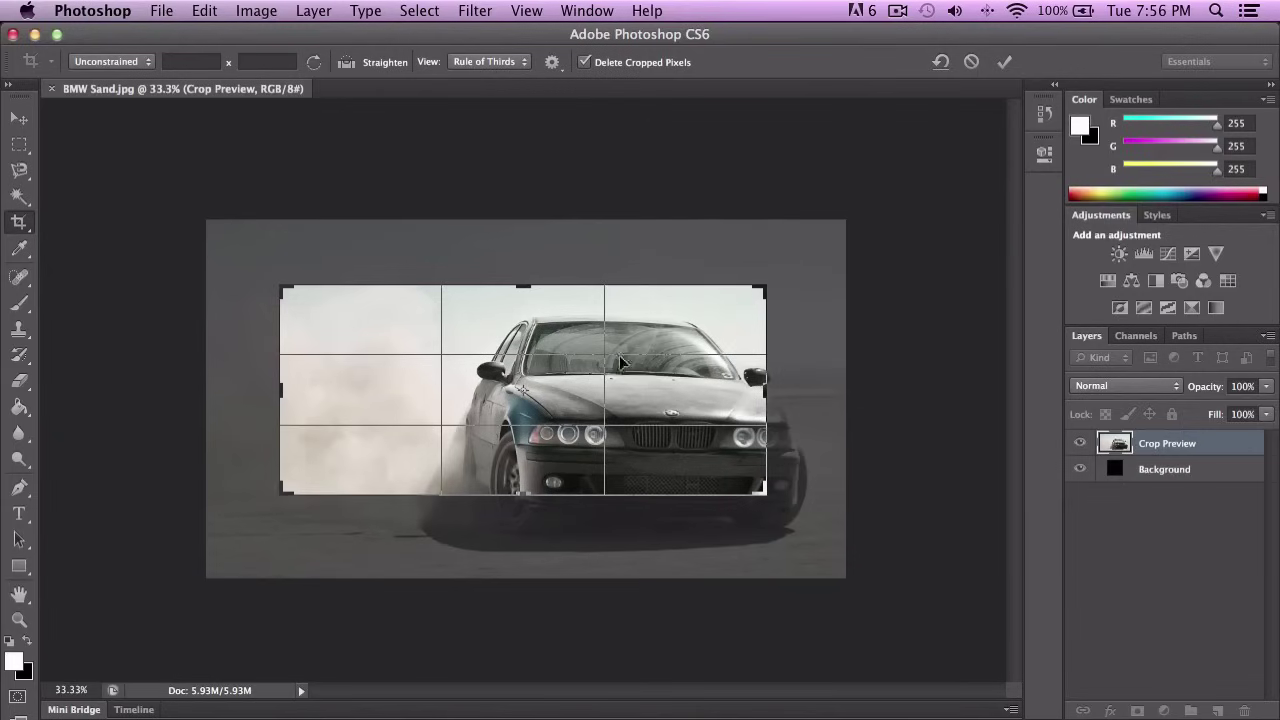
# Reposition the photo inside the crop frame, enlarge the frame slightly to include the whole car front, and commit the crop.
pyautogui.moveTo(644, 398); pyautogui.dragTo(597, 379)
pyautogui.moveTo(585, 424)
pyautogui.mouseDown()
pyautogui.moveTo(563, 406)
pyautogui.moveTo(594, 413)
pyautogui.mouseUp()
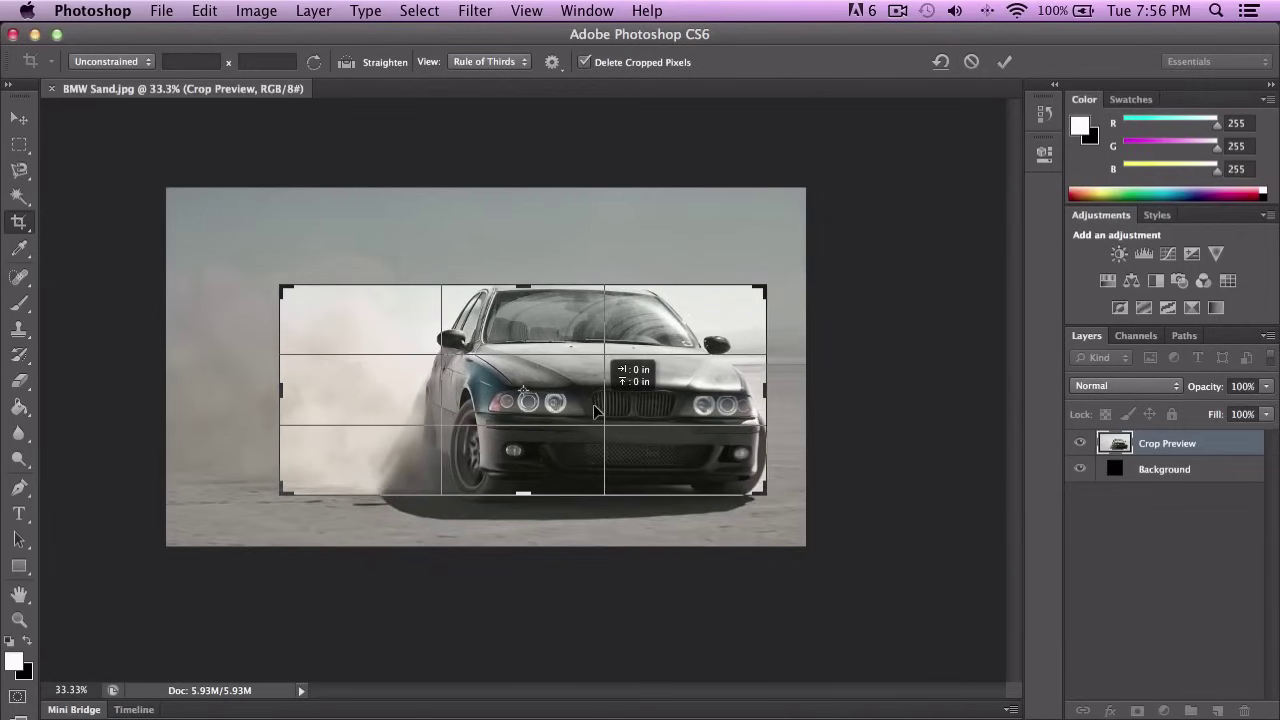
pyautogui.moveTo(522, 285); pyautogui.dragTo(529, 281)
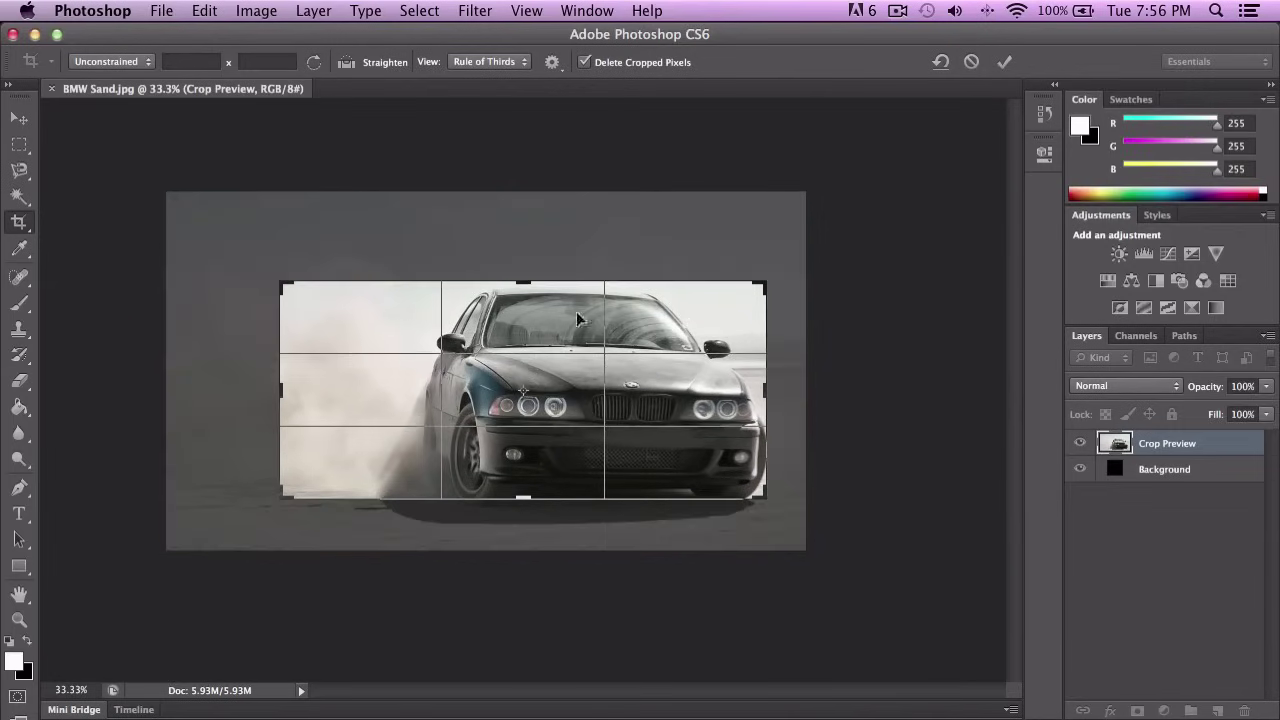
pyautogui.moveTo(775, 387)
pyautogui.mouseDown()
pyautogui.moveTo(814, 389)
pyautogui.moveTo(759, 400)
pyautogui.mouseUp()
pyautogui.moveTo(529, 498); pyautogui.dragTo(514, 497)
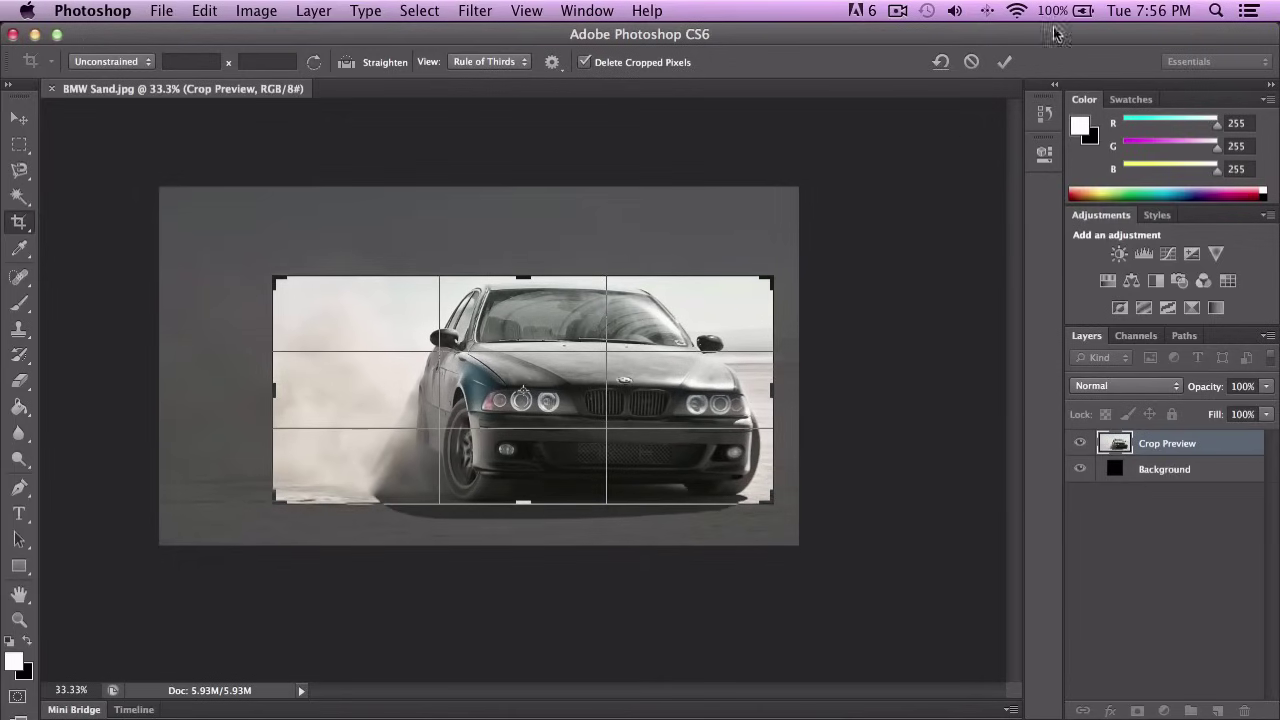
pyautogui.click(1004, 65)
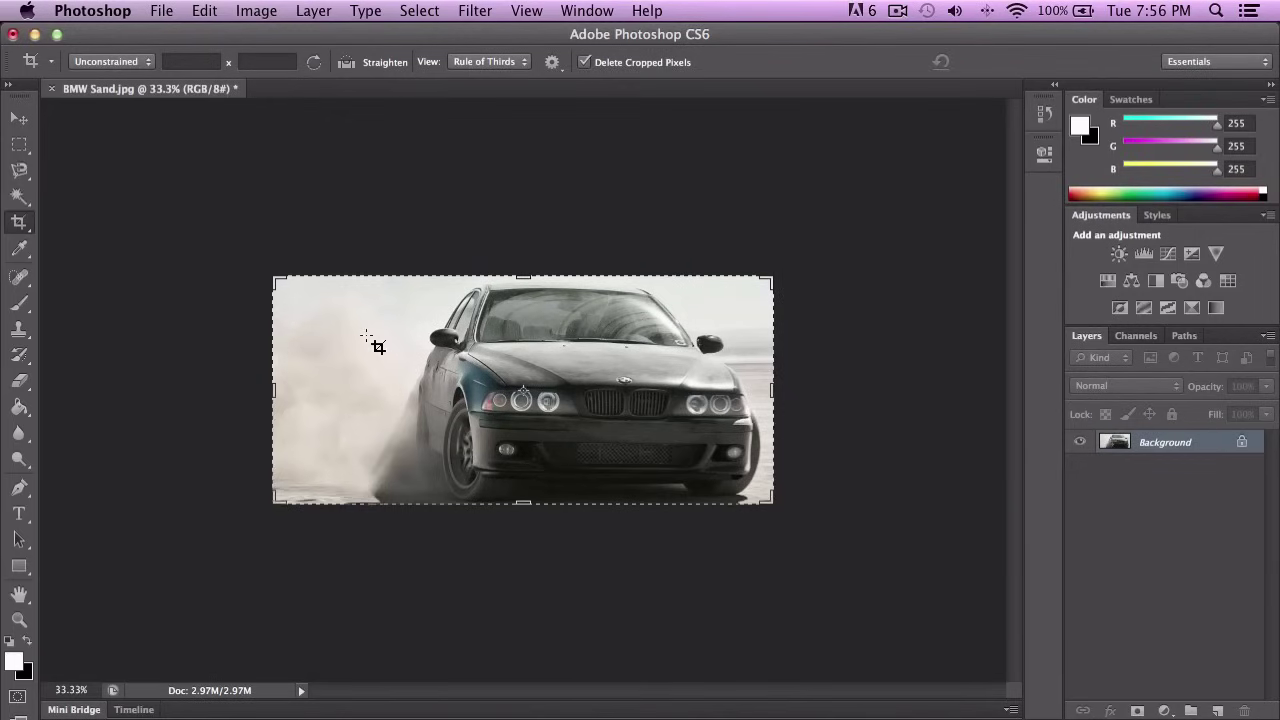
pyautogui.rightClick(398, 310)
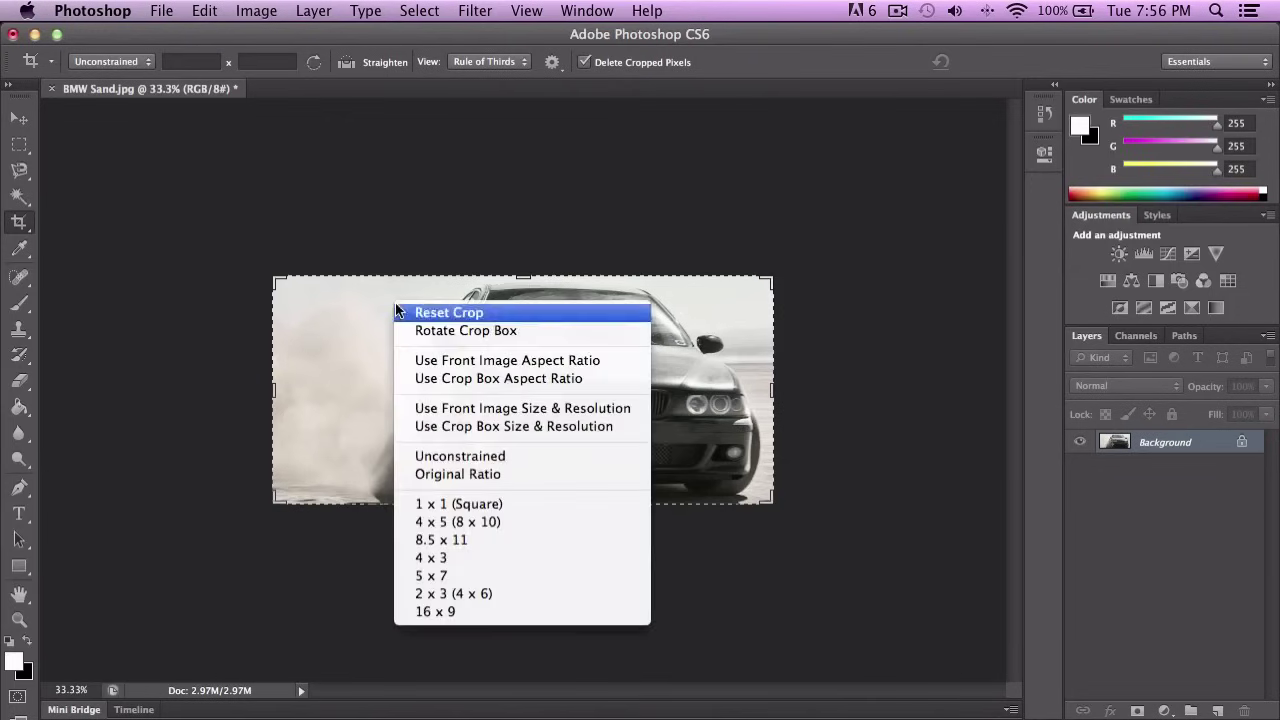
pyautogui.click(440, 331)
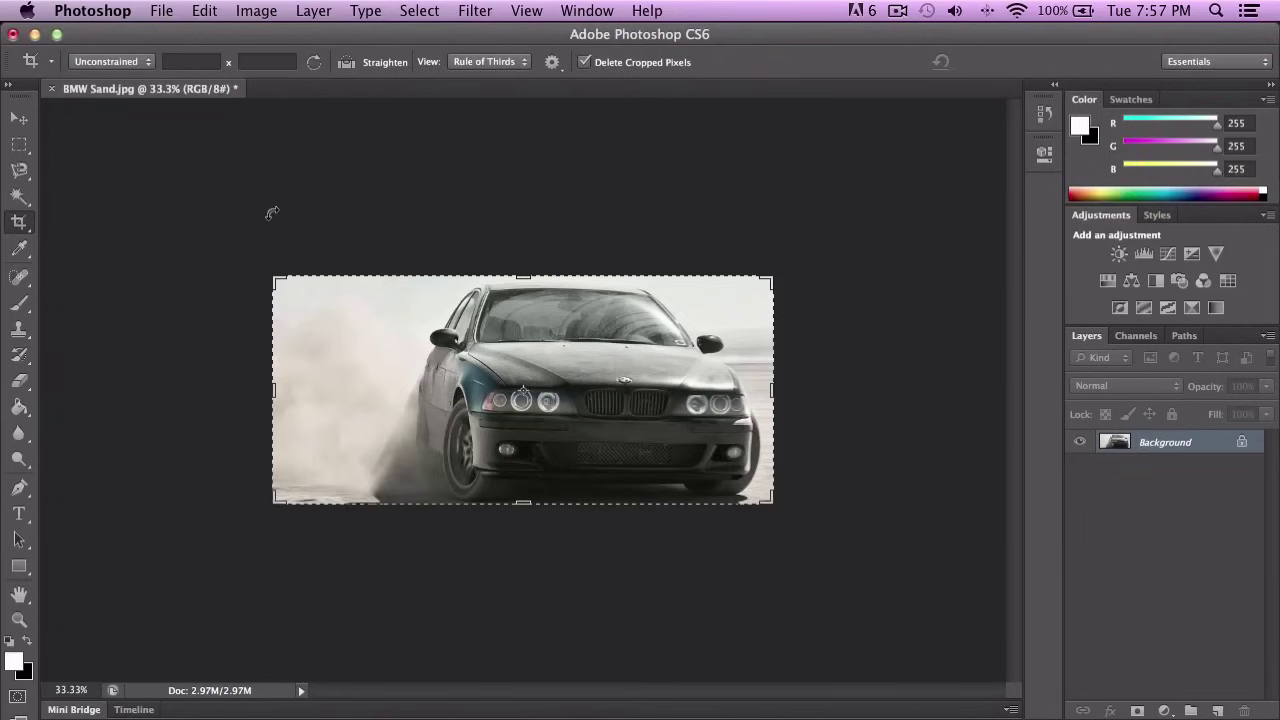
pyautogui.press('v')
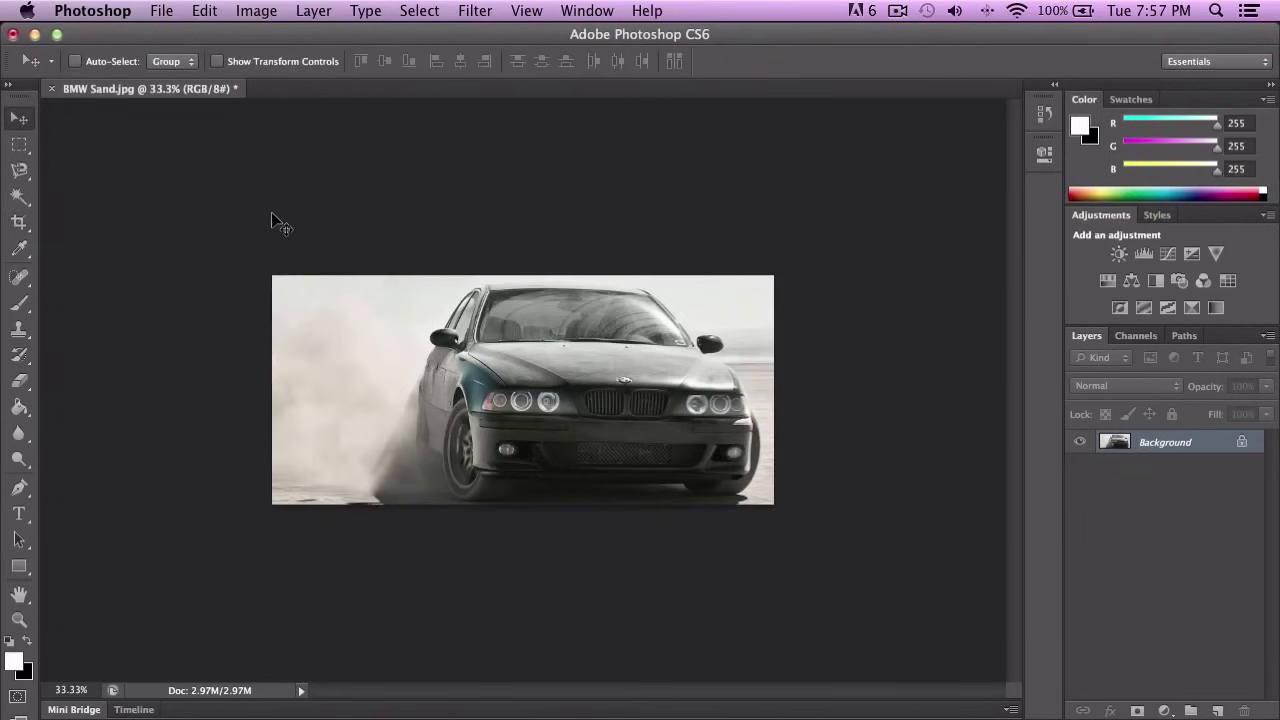
pyautogui.click(18, 222)
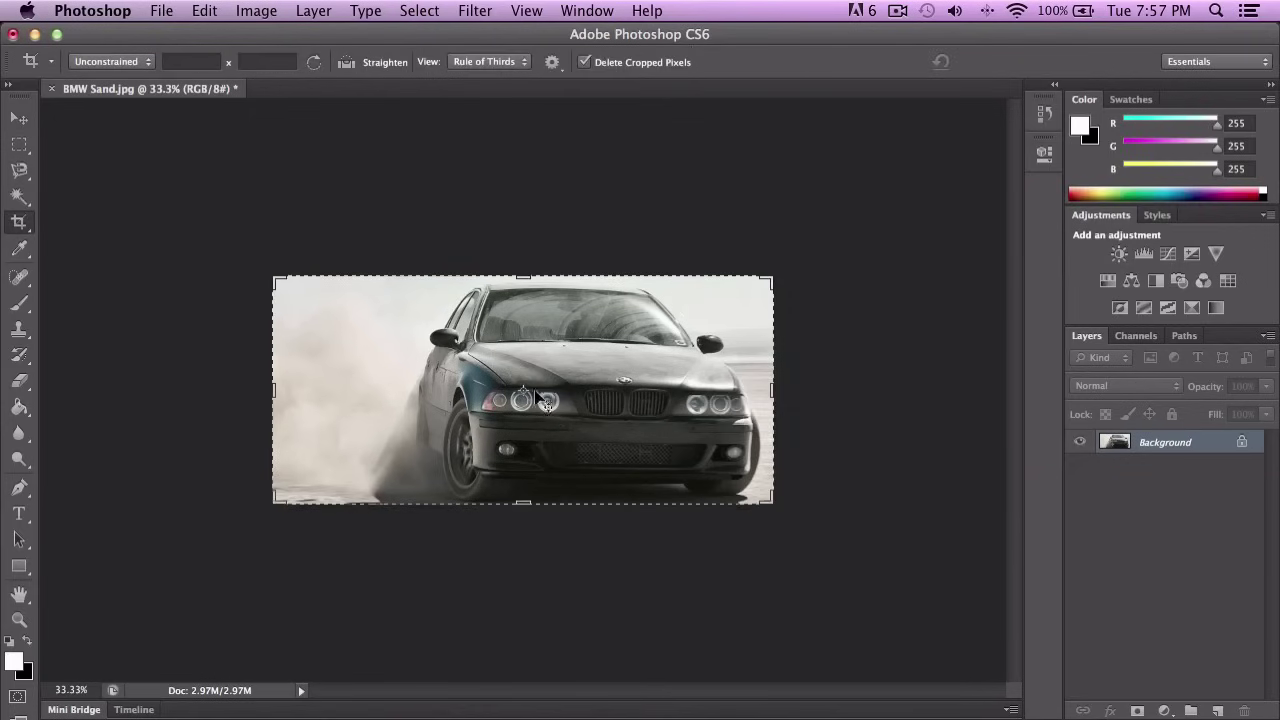
pyautogui.rightClick(507, 334)
pyautogui.click(604, 344)
# Try extending the crop box above the photo and diagonally past its upper corner, resetting the crop after each attempt.
pyautogui.moveTo(524, 271); pyautogui.dragTo(540, 224)
pyautogui.rightClick(558, 392)
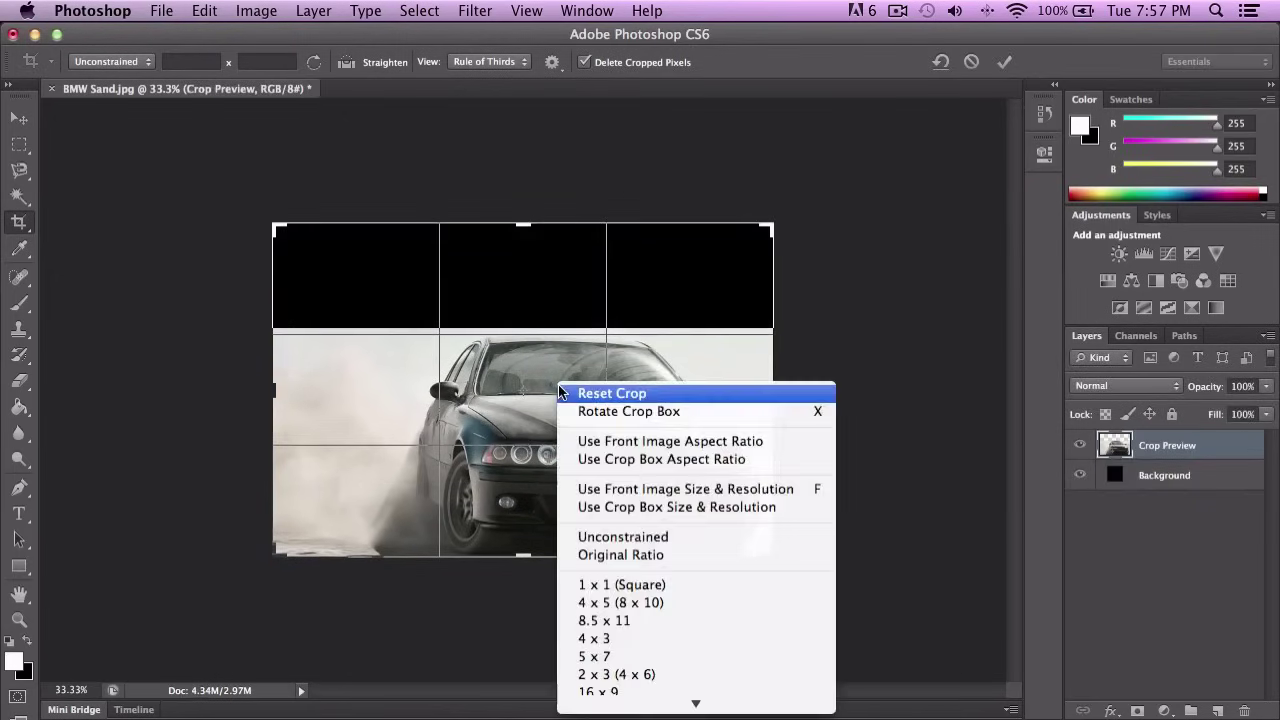
pyautogui.click(605, 393)
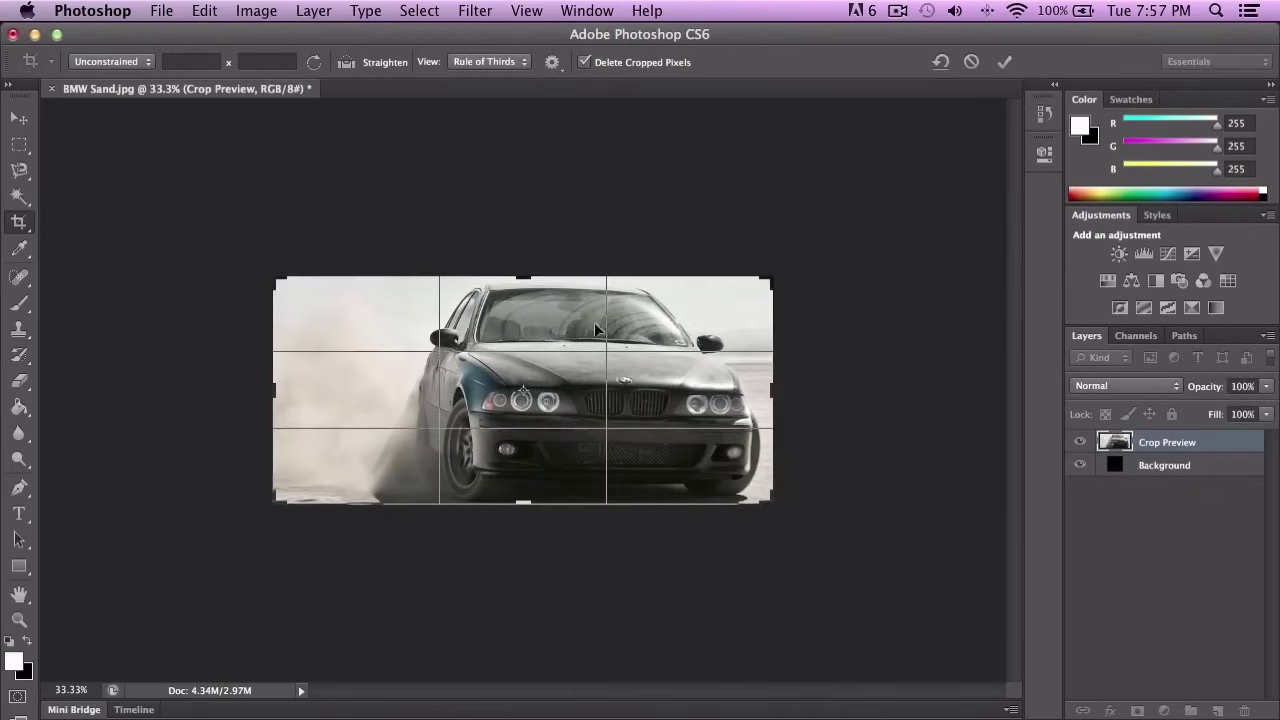
pyautogui.moveTo(771, 278); pyautogui.dragTo(975, 122)
pyautogui.rightClick(526, 478)
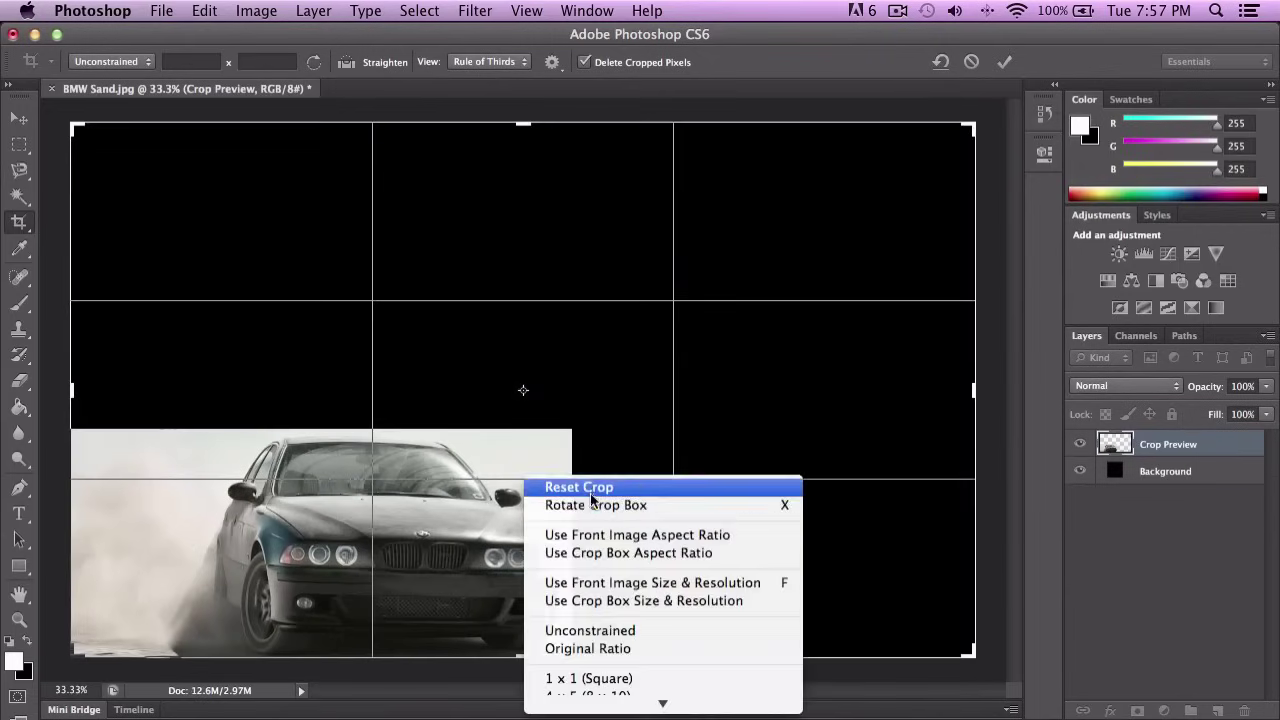
pyautogui.click(545, 486)
pyautogui.rightClick(510, 383)
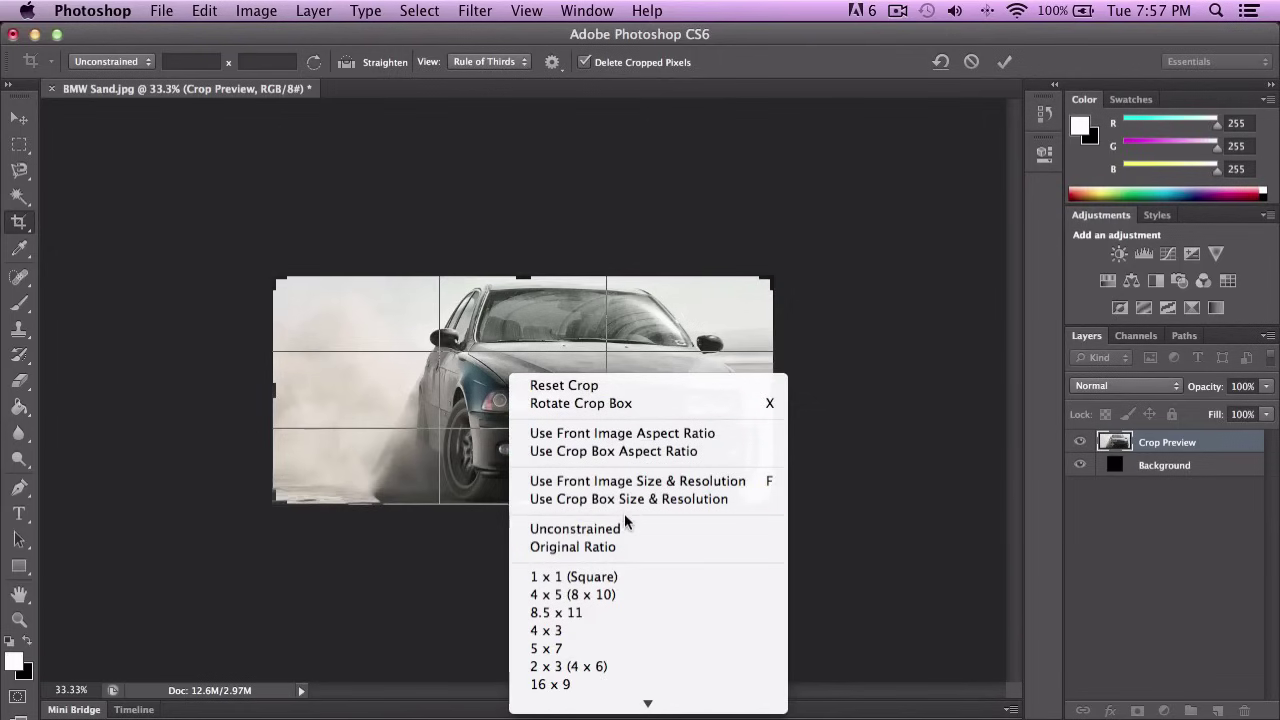
pyautogui.scroll(-1, 616, 528)
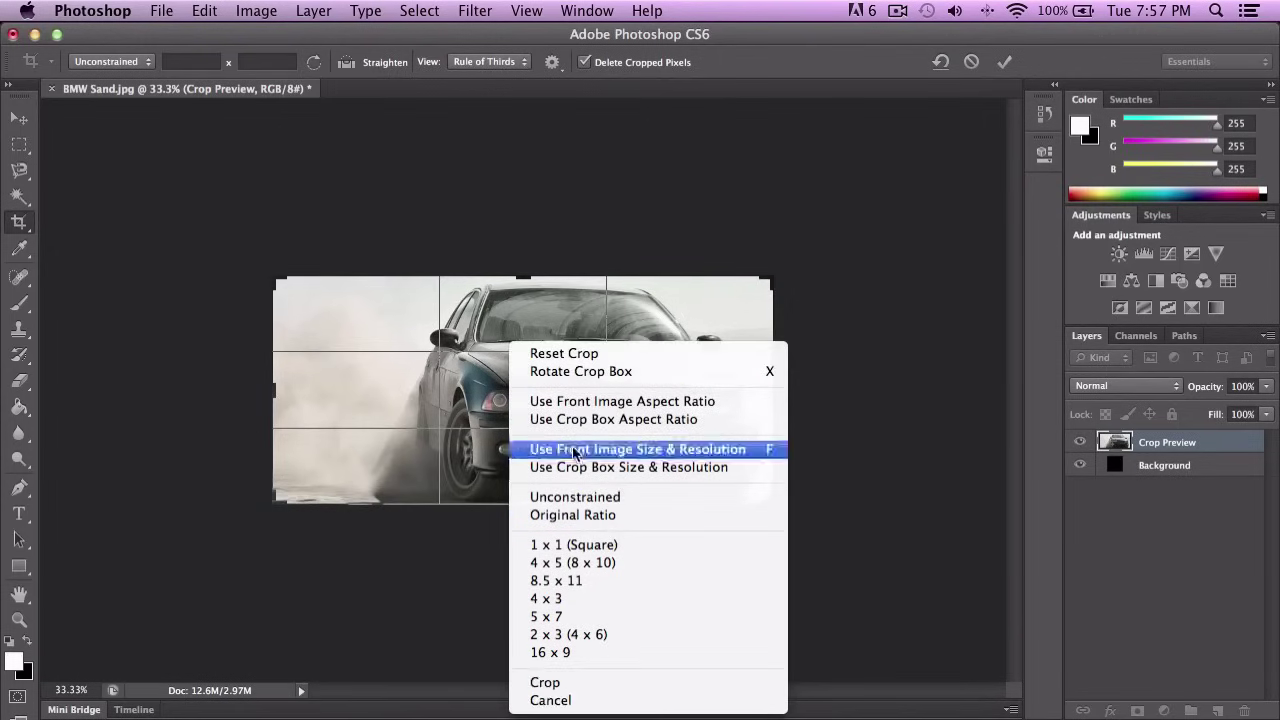
pyautogui.click(439, 362)
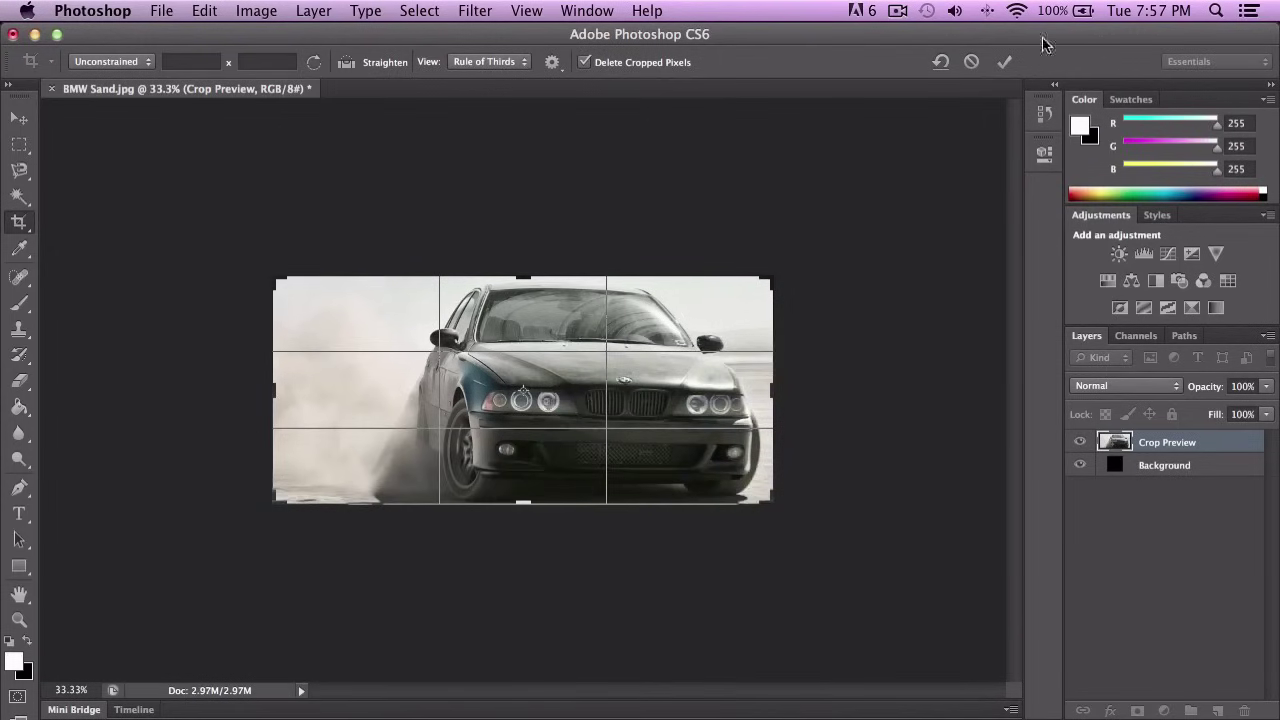
# Commit the current crop and activate the Eyedropper tool with a close view of the car's front.
pyautogui.press('Return')
pyautogui.click(19, 249)
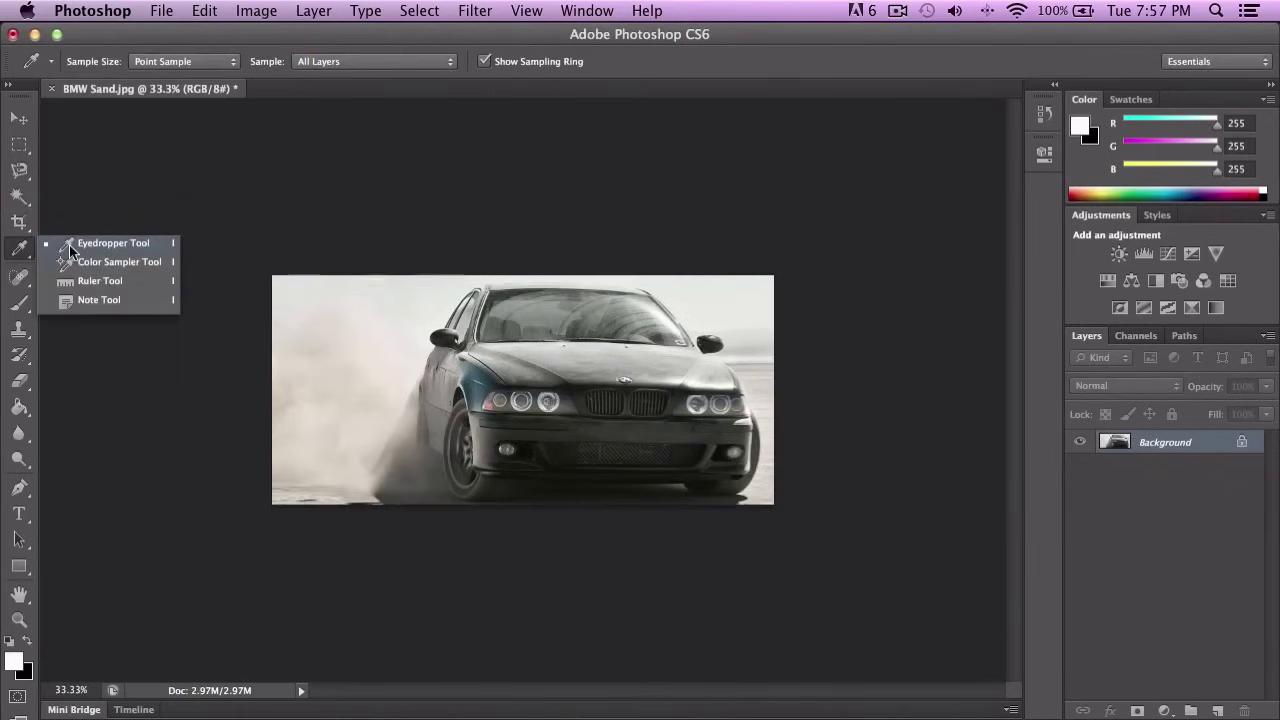
pyautogui.click(77, 247)
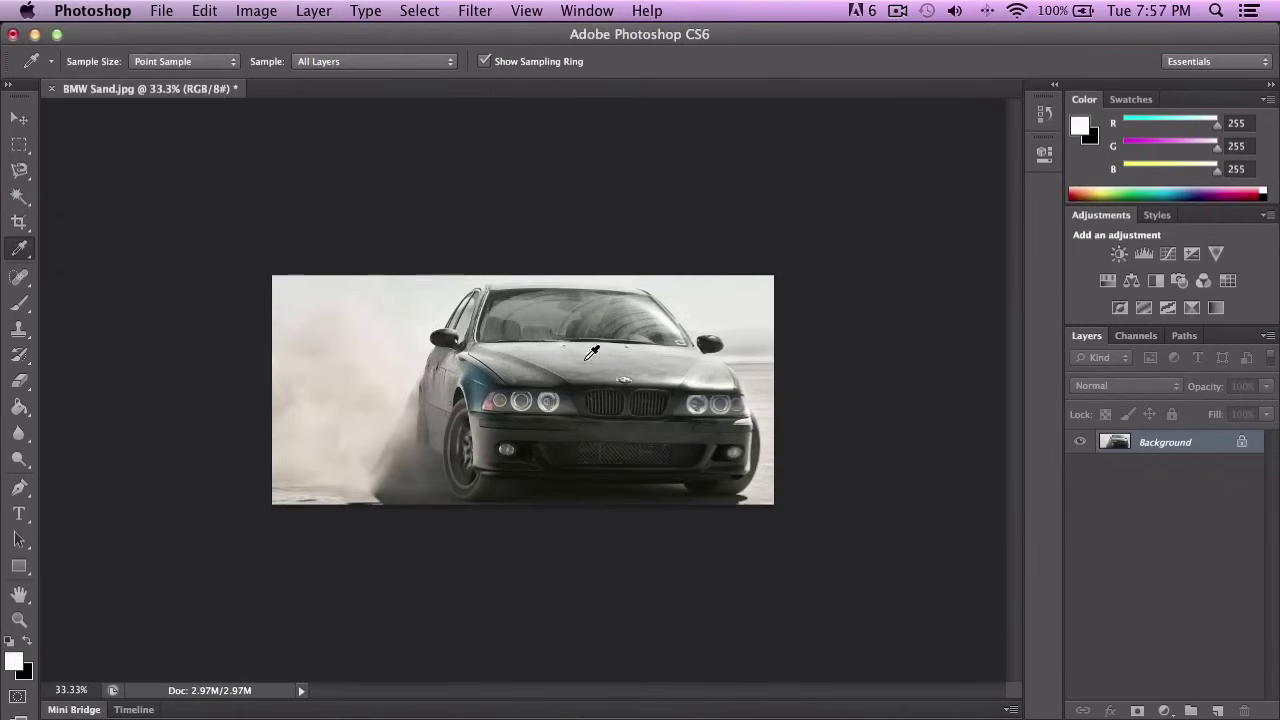
pyautogui.press('super+plus')
pyautogui.press('super+plus')
pyautogui.press('super+plus')
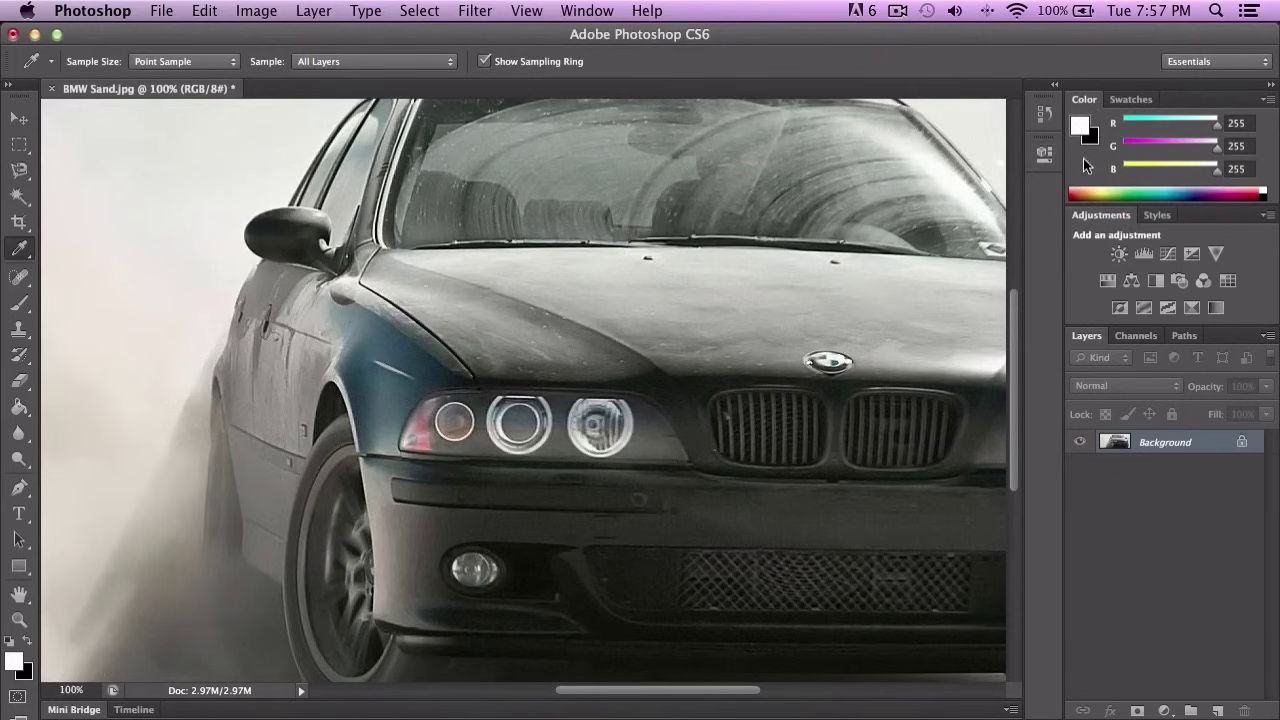
# Examine the list of available panels, including Color, and the workspace options, including Reset Essentials, without choosing any.
pyautogui.click(597, 12)
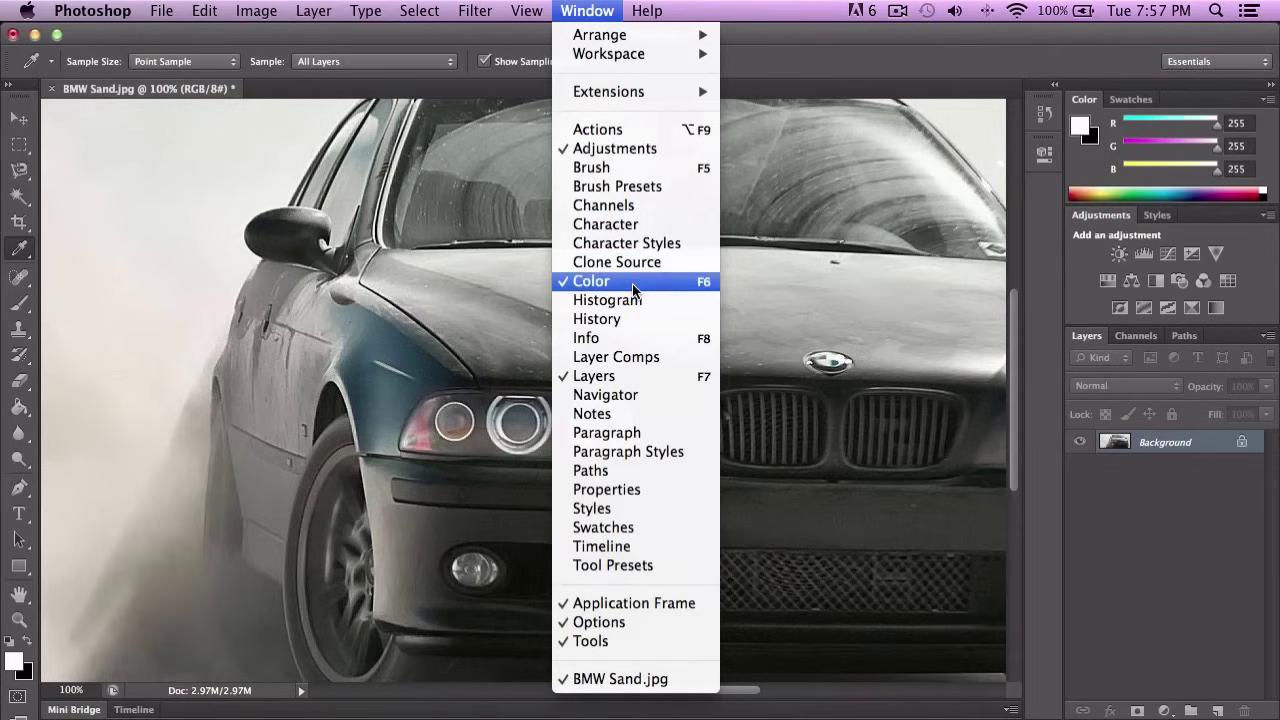
pyautogui.click(985, 60)
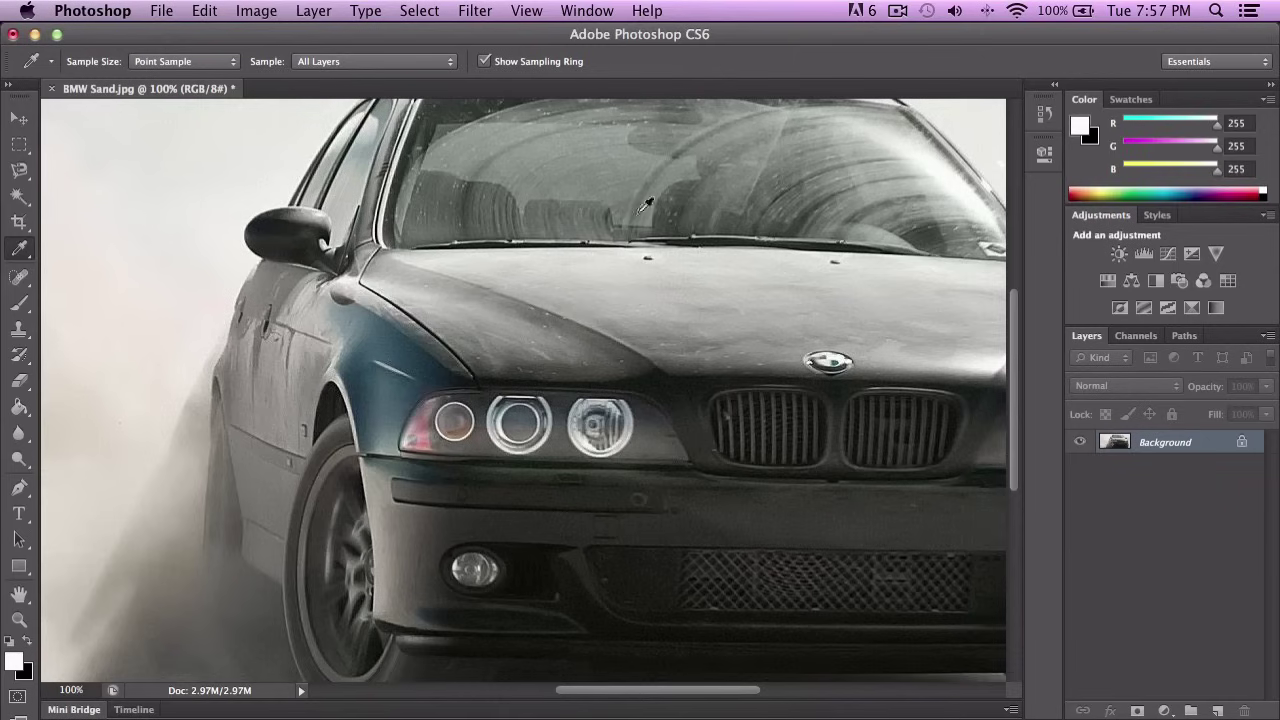
pyautogui.click(586, 10)
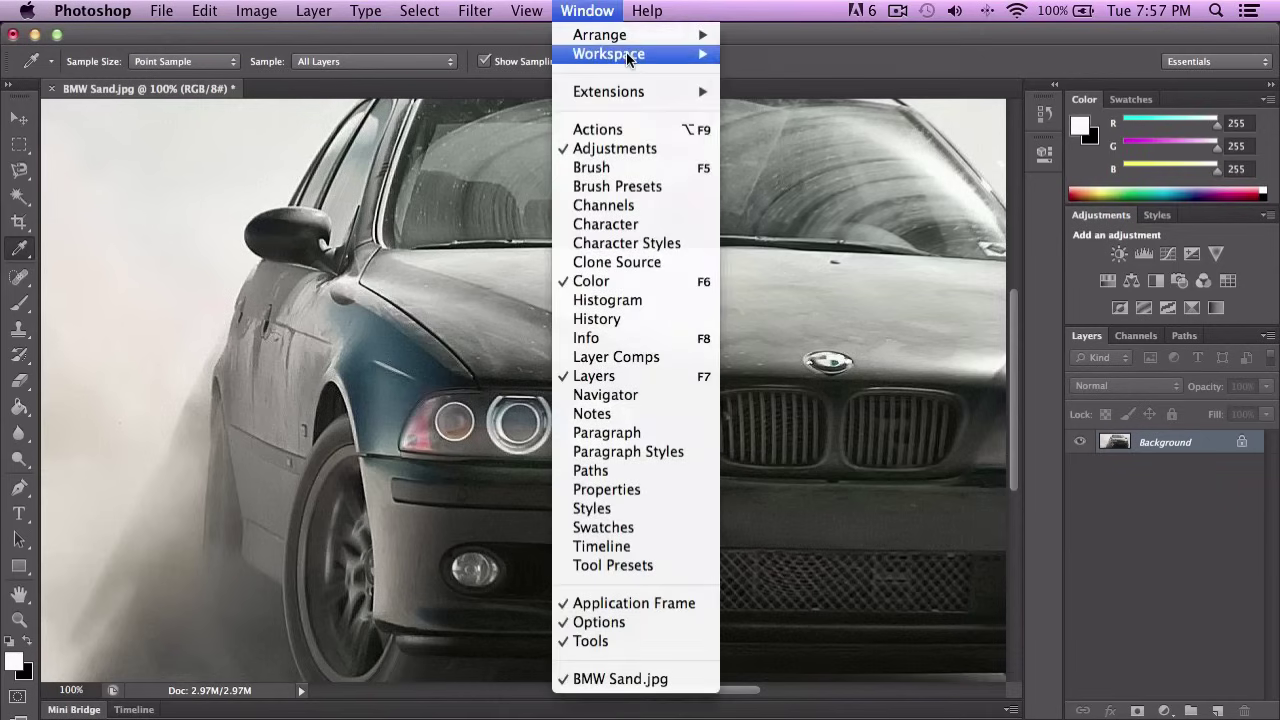
pyautogui.moveTo(686, 52)
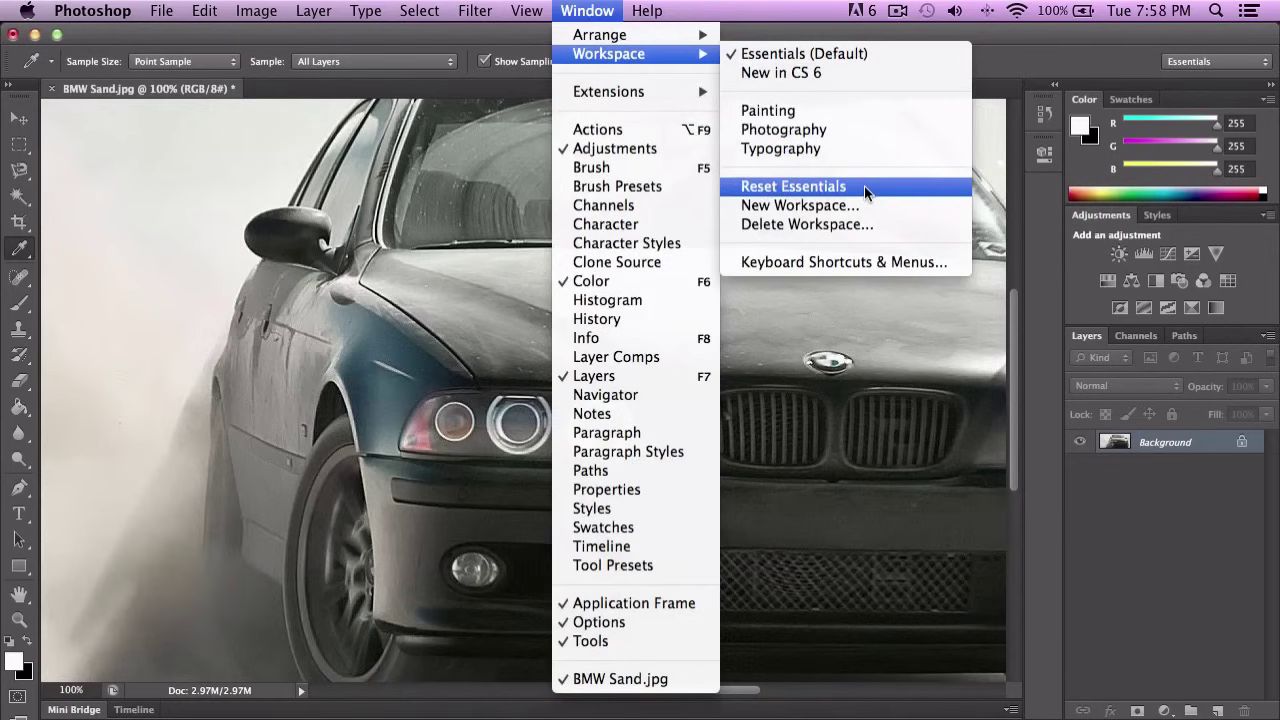
pyautogui.click(1064, 79)
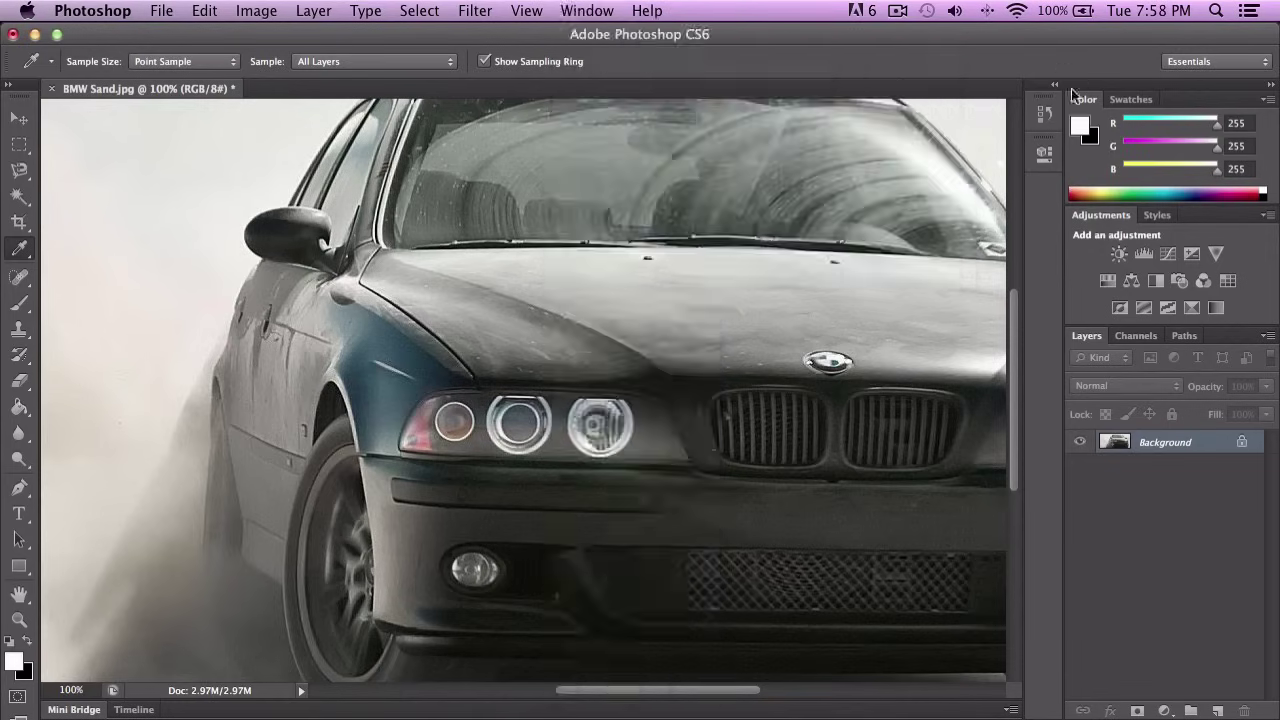
# Sample the pinkish red at the outer edge of the headlight beside the blue fender as the foreground color, RGB 213, 126, 117.
pyautogui.click(425, 417)
pyautogui.moveTo(425, 417)
pyautogui.mouseDown()
pyautogui.moveTo(430, 405)
pyautogui.moveTo(433, 432)
pyautogui.moveTo(417, 428)
pyautogui.moveTo(431, 434)
pyautogui.mouseUp()
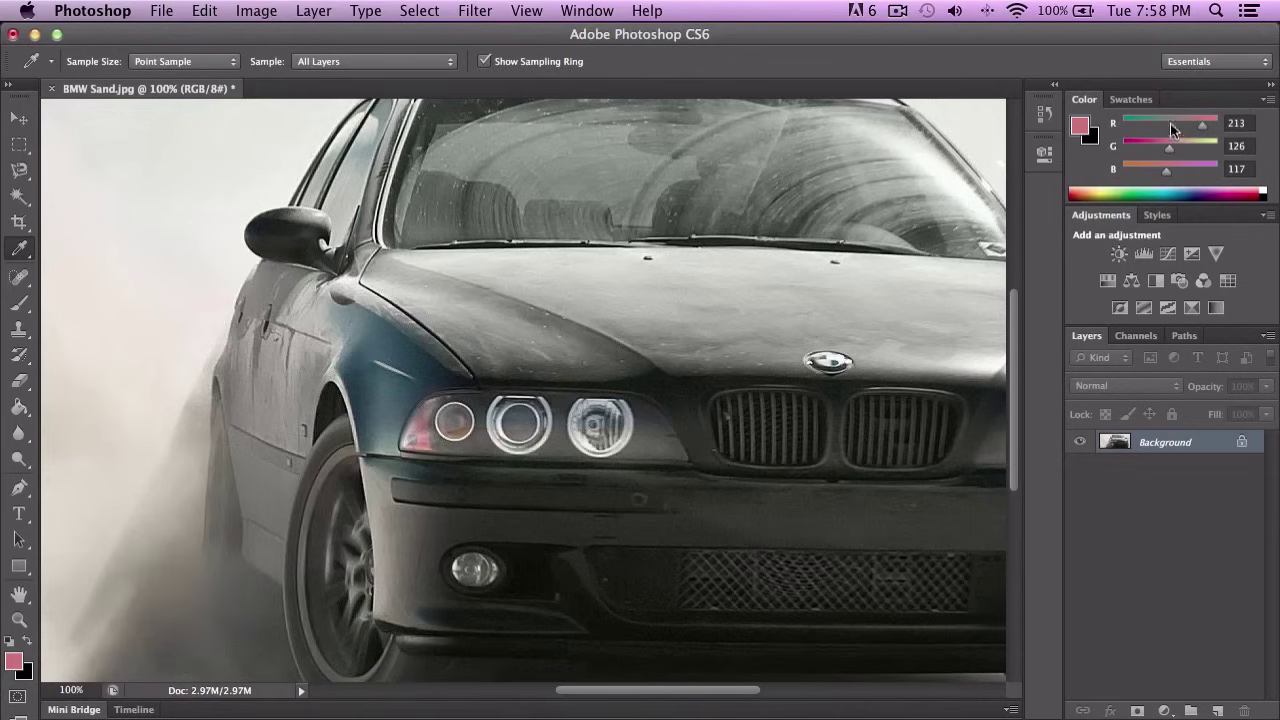
# View the color swatches, and inspect the sampled foreground color in the Color Picker without changing it.
pyautogui.click(1139, 100)
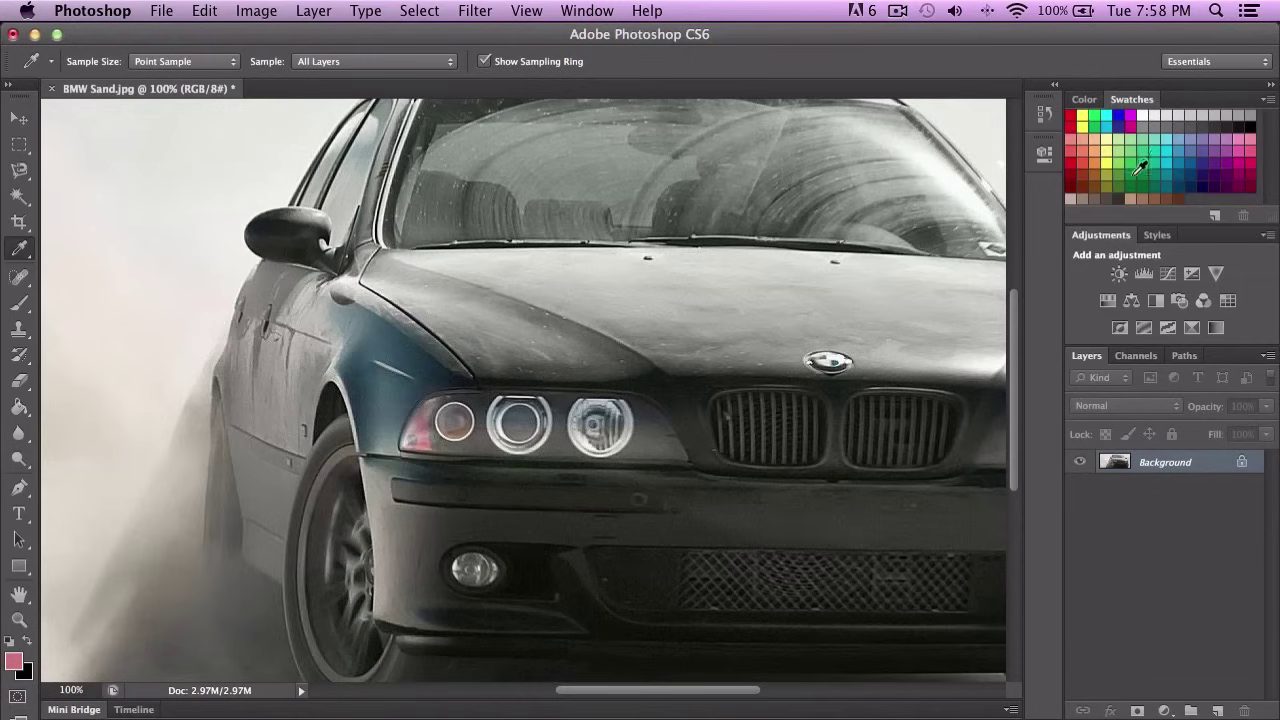
pyautogui.click(1084, 99)
pyautogui.click(1076, 124)
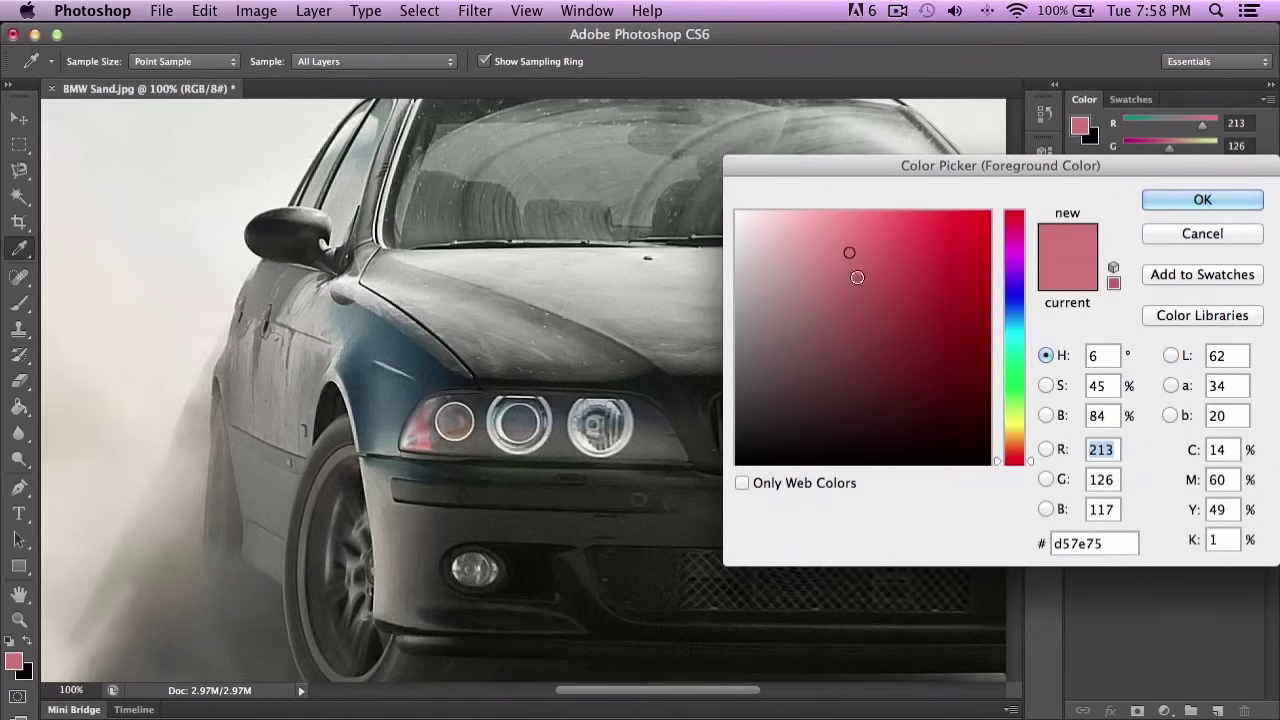
pyautogui.click(1230, 236)
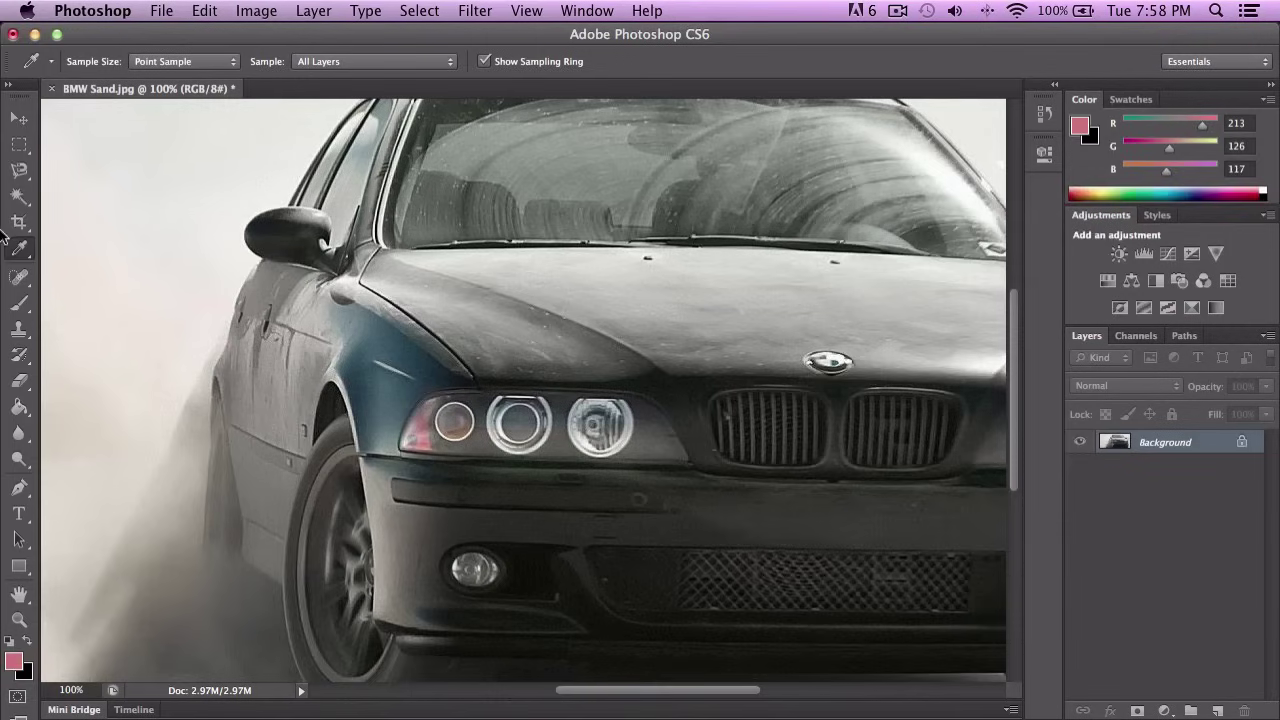
# Switch to the Move tool and show the whole car photo at 50% zoom.
pyautogui.click(19, 120)
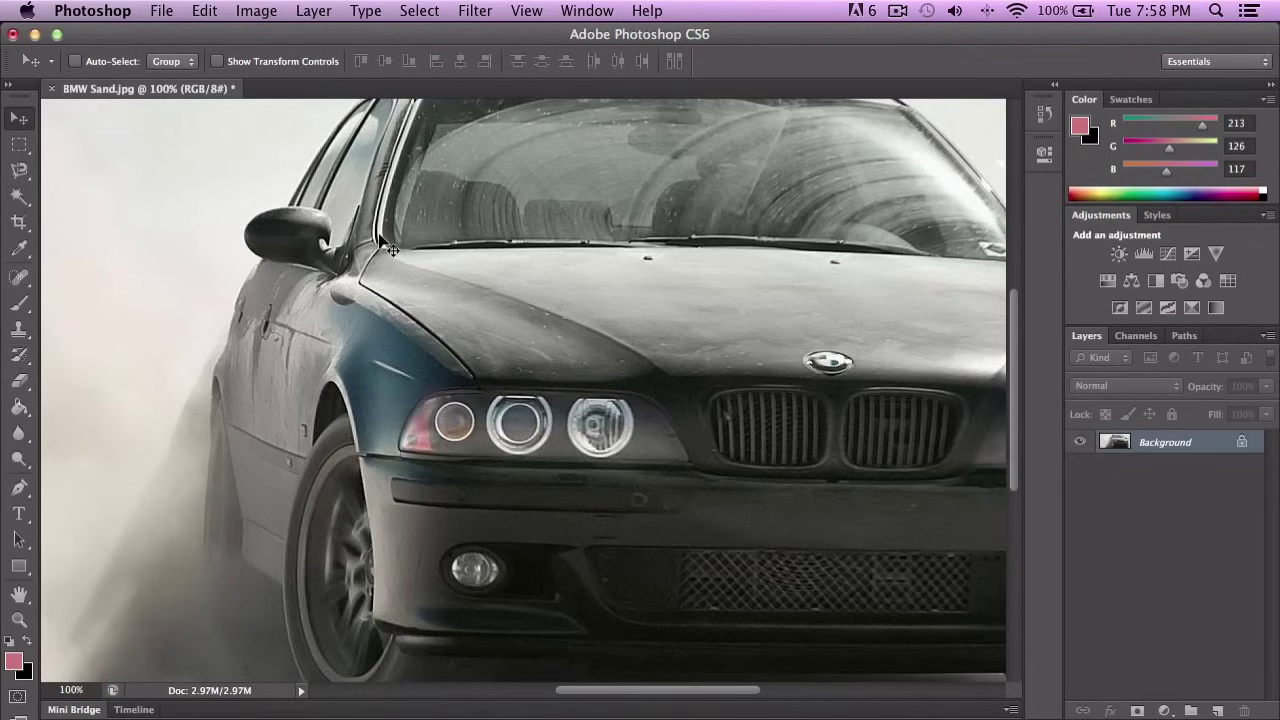
pyautogui.press('super+minus')
pyautogui.press('super+minus')
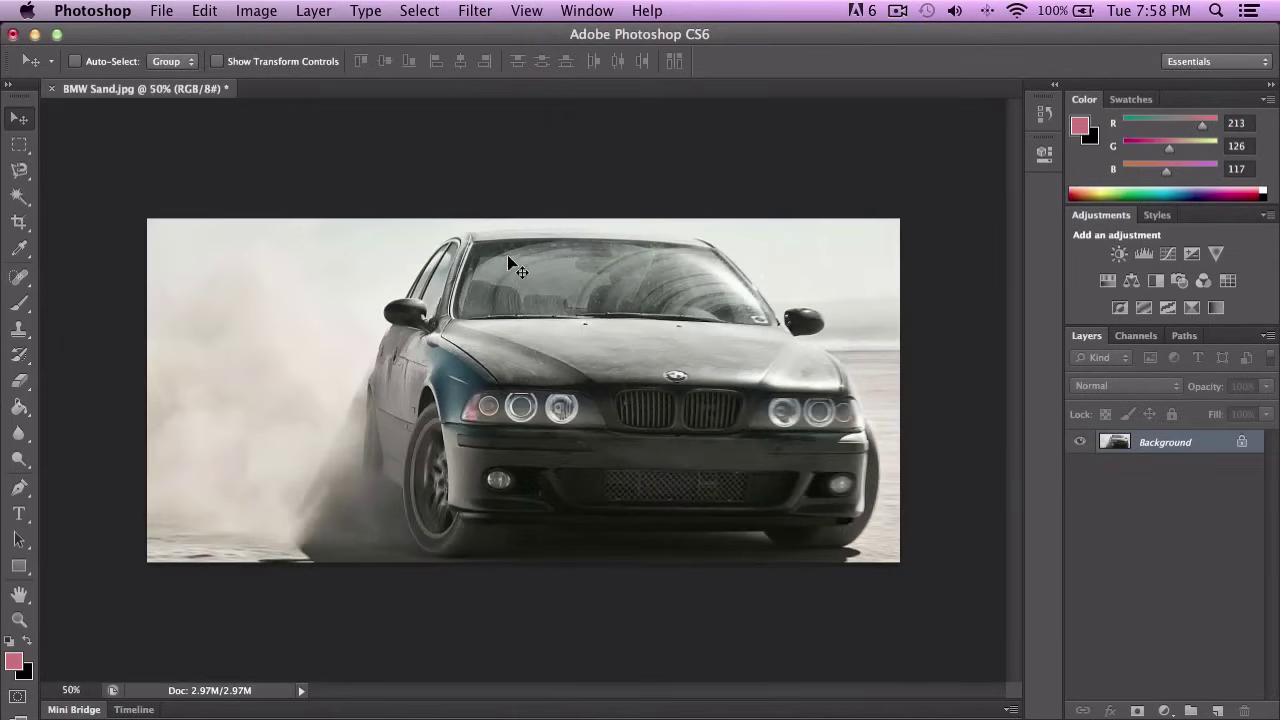